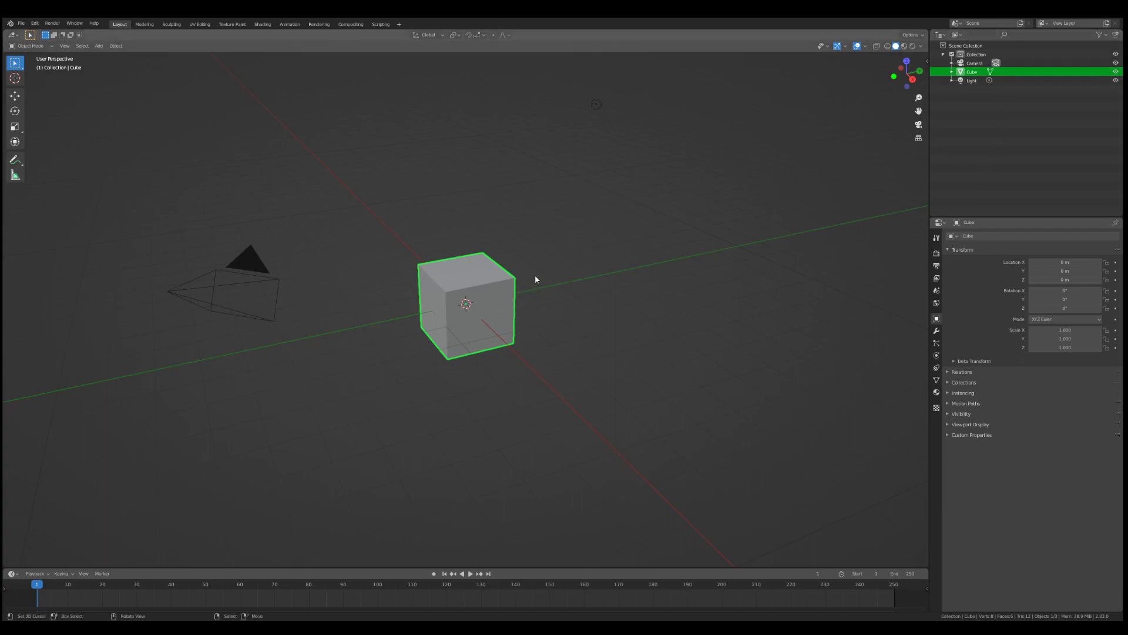
# - Duplicate the camera, cube and light together and place the copies along the X axis
pyautogui.scroll(-2, 525, 277)
pyautogui.press('a')
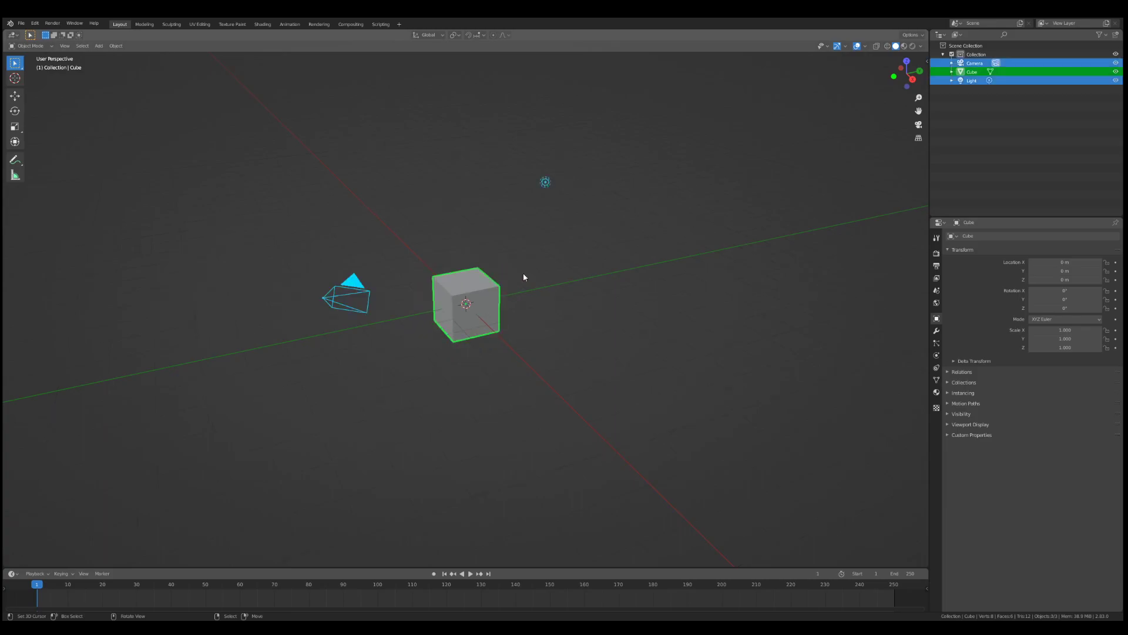
pyautogui.hotkey('shift', 'd')
pyautogui.press('x')
pyautogui.click(599, 295)
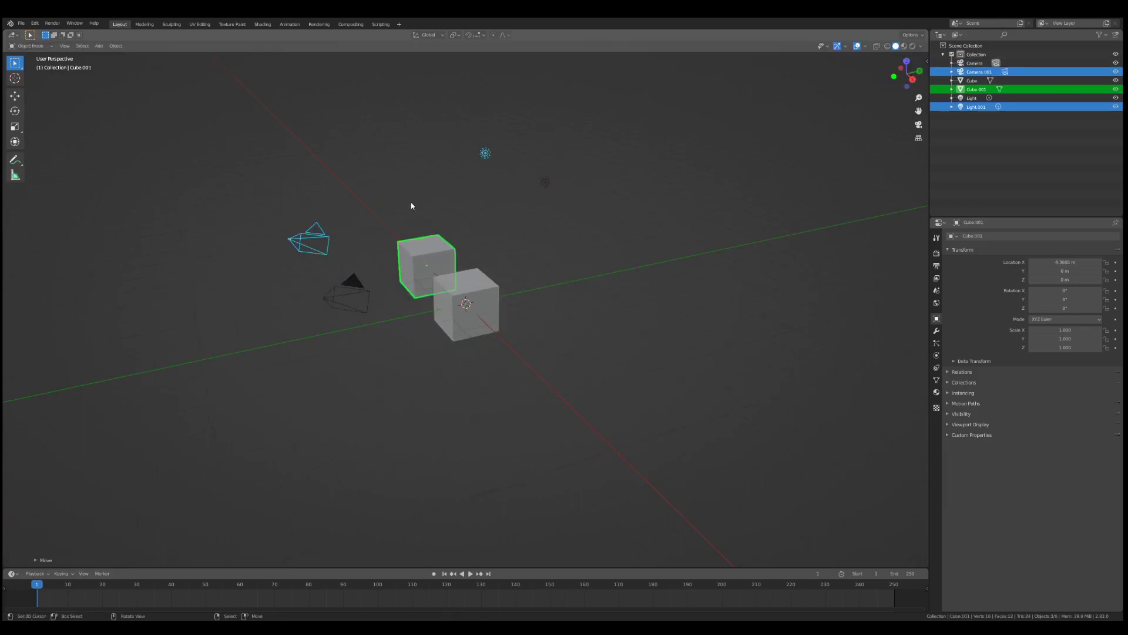
# - Select both cubes and duplicate the pair eight times, scattering the copies around the scene
pyautogui.click(435, 265)
pyautogui.keyDown('shift'); pyautogui.click(497, 320); pyautogui.keyUp('shift')
pyautogui.hotkey('shift', 'd')
pyautogui.click(617, 255)
pyautogui.hotkey('shift', 'd')
pyautogui.click(596, 403)
pyautogui.hotkey('shift', 'd')
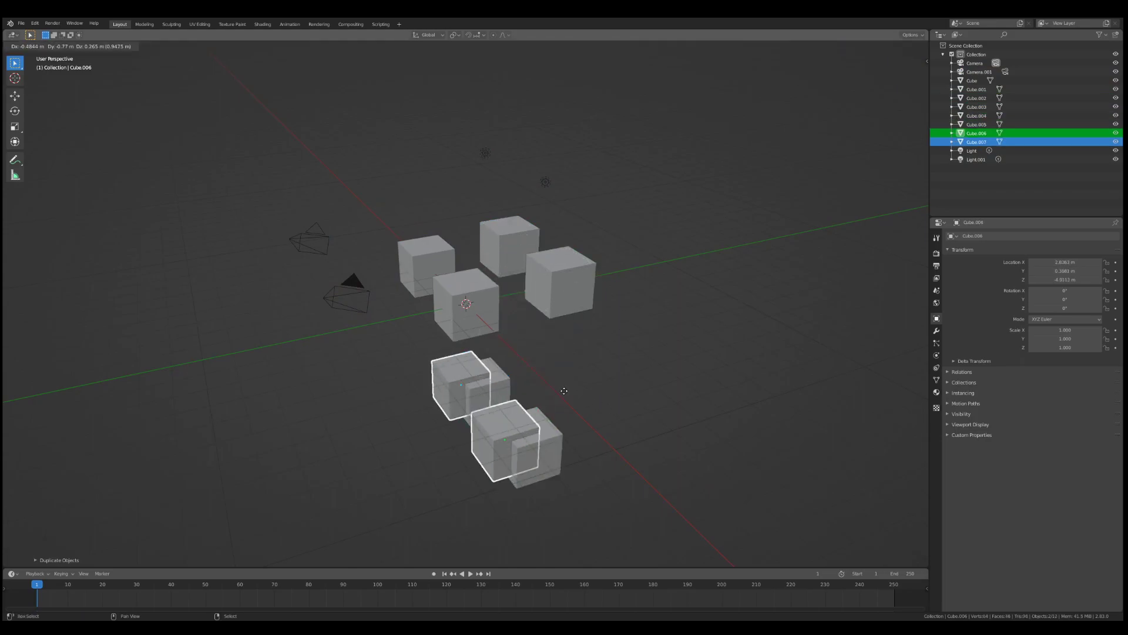
pyautogui.click(575, 394)
pyautogui.hotkey('shift', 'd')
pyautogui.click(441, 305)
pyautogui.hotkey('shift', 'd')
pyautogui.click(600, 247)
pyautogui.hotkey('shift', 'd')
pyautogui.click(728, 305)
pyautogui.hotkey('shift', 'd')
pyautogui.click(647, 368)
pyautogui.hotkey('shift', 'd')
pyautogui.click(573, 360)
# - Duplicate the original camera and place the copy slightly above it
pyautogui.click(356, 288)
pyautogui.hotkey('shift', 'd')
pyautogui.click(391, 253)
# - Duplicate the two lights repeatedly and spread the copies above and around the cubes
pyautogui.click(546, 182)
pyautogui.hotkey('shift', 'd')
pyautogui.click(626, 199)
pyautogui.click(485, 152)
pyautogui.hotkey('shift', 'd')
pyautogui.click(375, 207)
pyautogui.hotkey('shift', 'd')
pyautogui.click(623, 244)
pyautogui.hotkey('shift', 'd')
pyautogui.click(562, 217)
# - Select a group of cubes in the middle of the cluster, duplicate the group twice, and deselect everything
pyautogui.click(559, 280)
pyautogui.keyDown('shift'); pyautogui.click(561, 282); pyautogui.keyUp('shift')
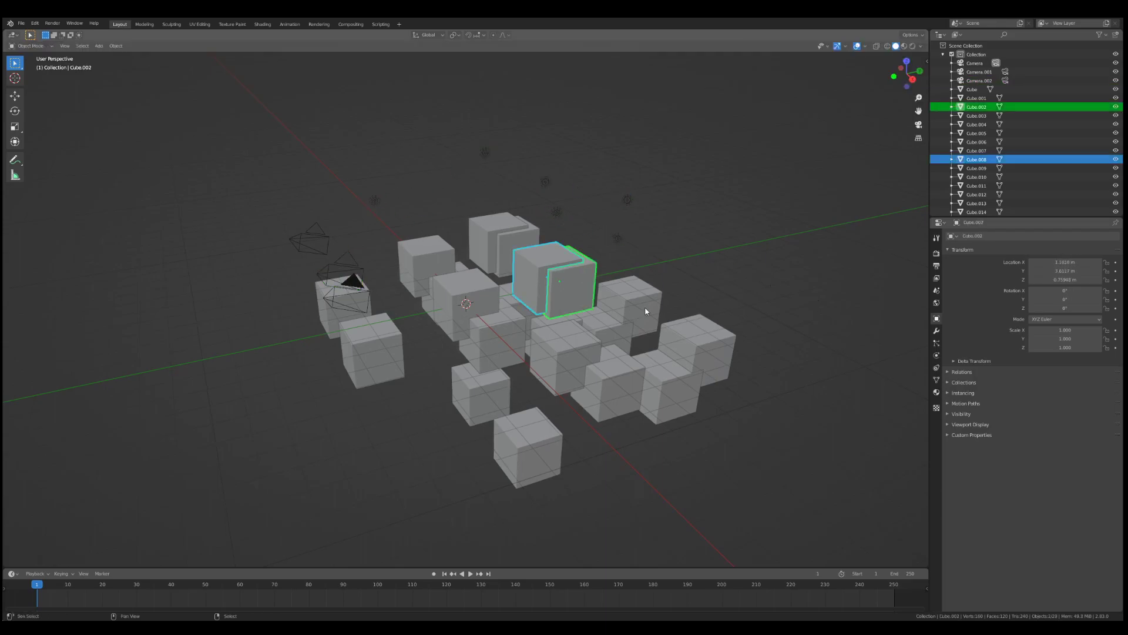
pyautogui.keyDown('shift'); pyautogui.click(630, 302); pyautogui.keyUp('shift')
pyautogui.keyDown('shift'); pyautogui.click(696, 349); pyautogui.keyUp('shift')
pyautogui.keyDown('shift'); pyautogui.click(650, 393); pyautogui.keyUp('shift')
pyautogui.keyDown('shift'); pyautogui.click(563, 362); pyautogui.keyUp('shift')
pyautogui.keyDown('shift'); pyautogui.click(475, 337); pyautogui.keyUp('shift')
pyautogui.keyDown('shift'); pyautogui.click(481, 393); pyautogui.keyUp('shift')
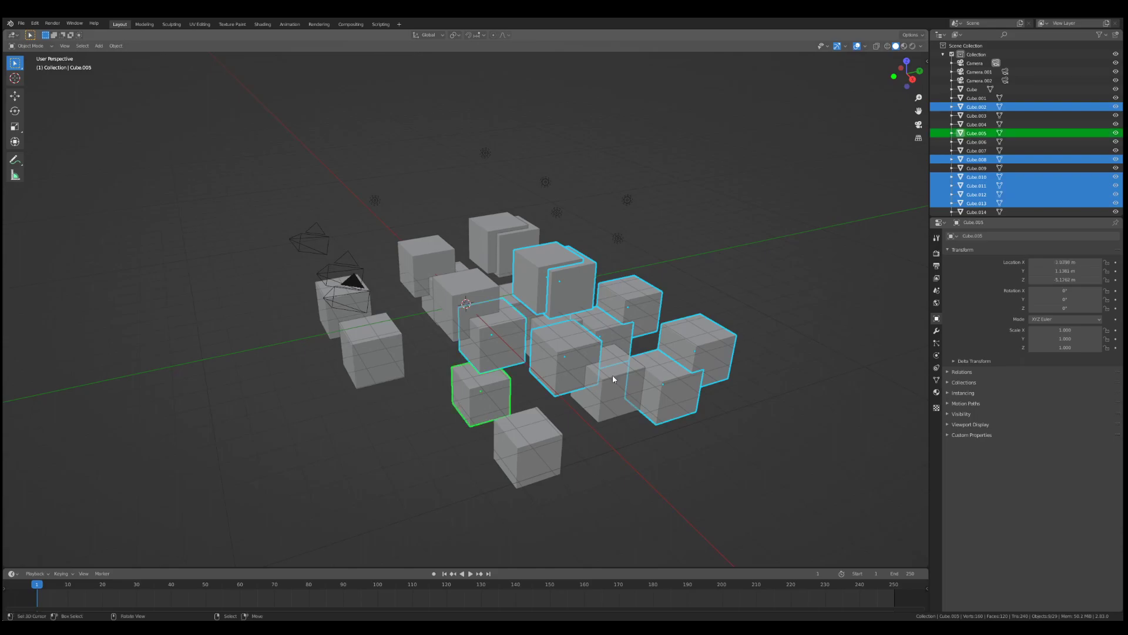
pyautogui.hotkey('shift', 'd')
pyautogui.click(360, 299)
pyautogui.hotkey('shift', 'd')
pyautogui.click(572, 379)
pyautogui.hotkey('alt', 'a')
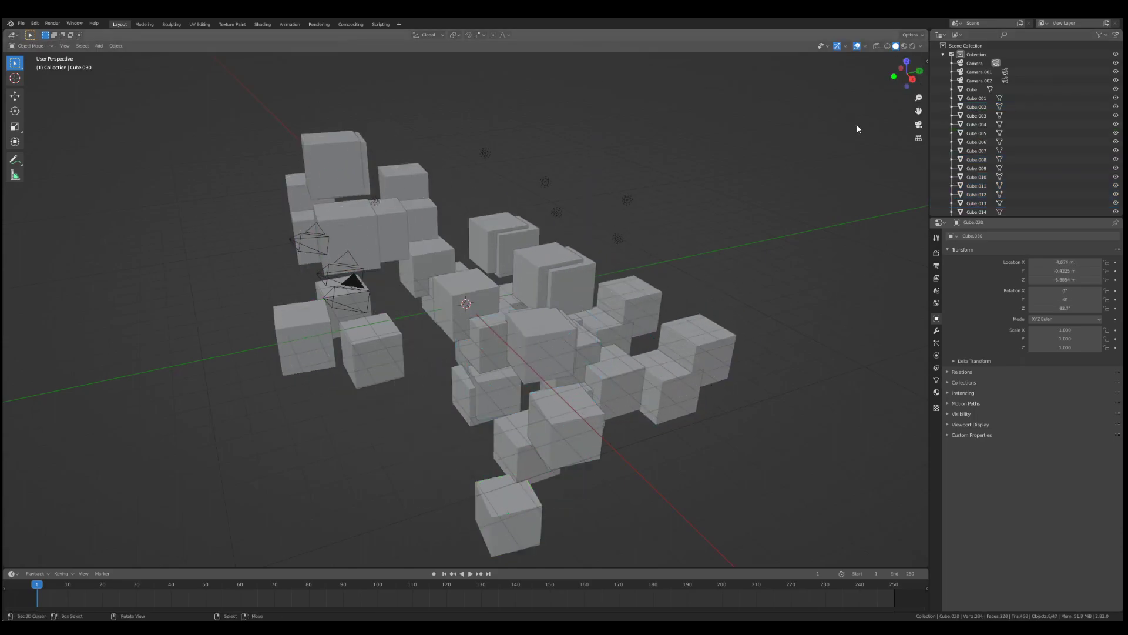
# - Examine the full list of scene objects in the Outliner and select individual cubes in the viewport
pyautogui.scroll(-4, 974, 135)
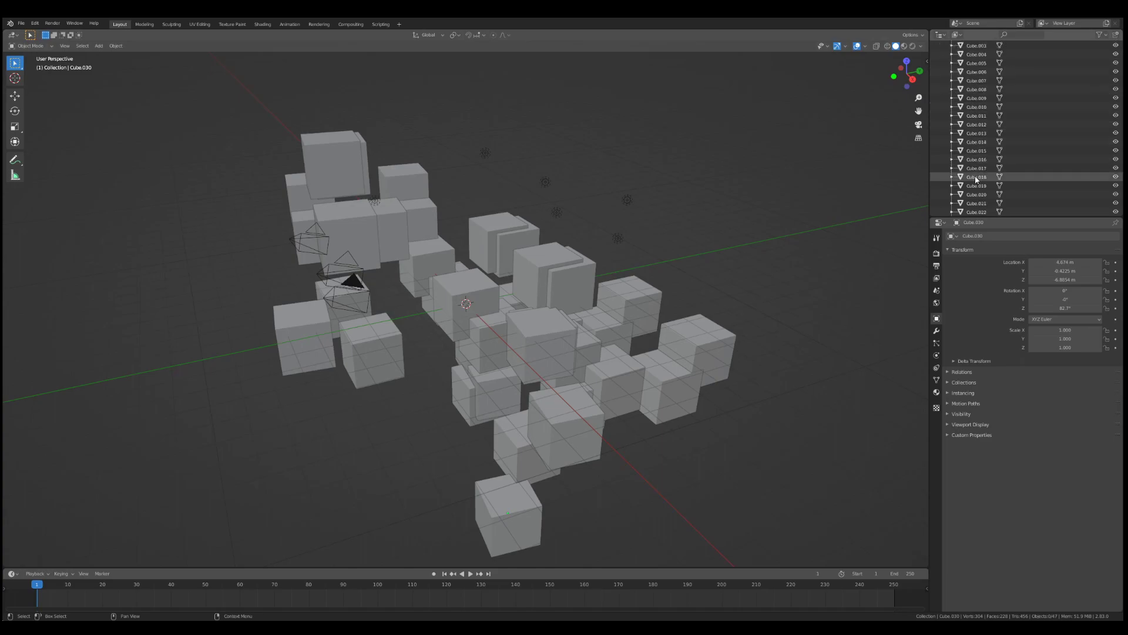
pyautogui.scroll(7, 976, 181)
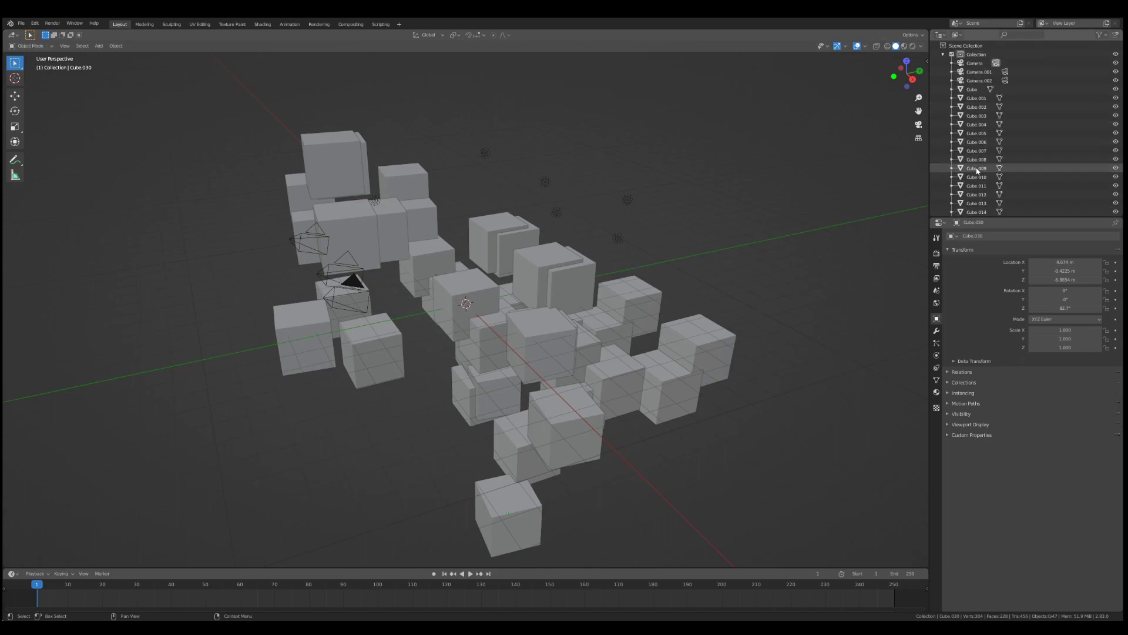
pyautogui.moveTo(579, 215)
pyautogui.mouseDown(button='middle')
pyautogui.moveTo(454, 184)
pyautogui.moveTo(403, 214)
pyautogui.moveTo(583, 208)
pyautogui.mouseUp(button='middle')
pyautogui.click(468, 300)
pyautogui.click(318, 252)
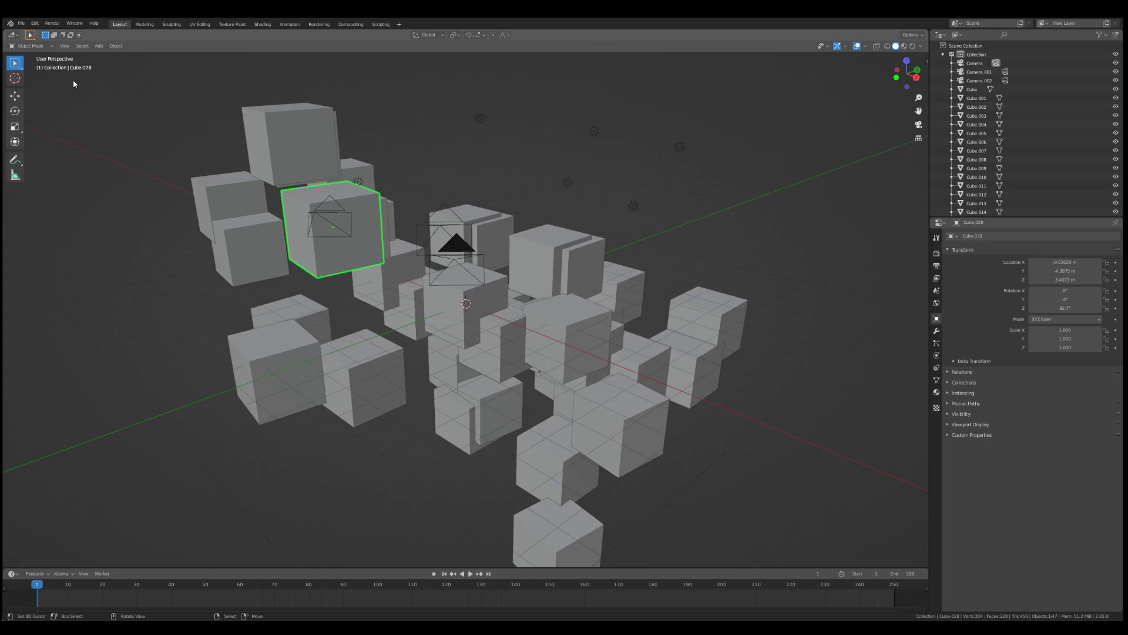
pyautogui.scroll(-5, 986, 154)
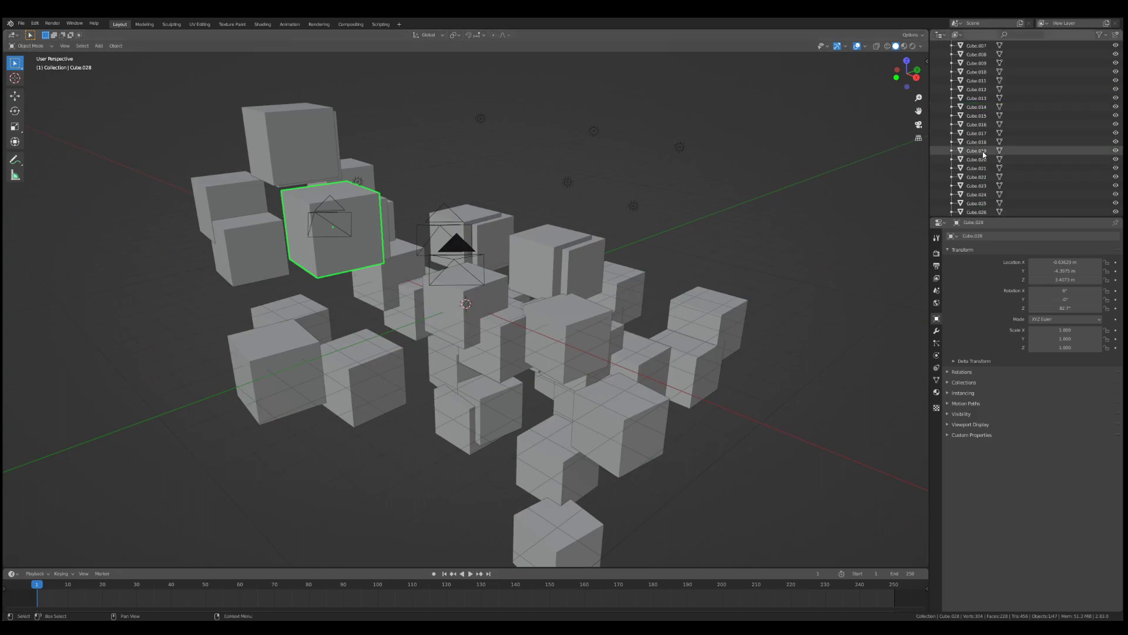
pyautogui.scroll(5, 985, 154)
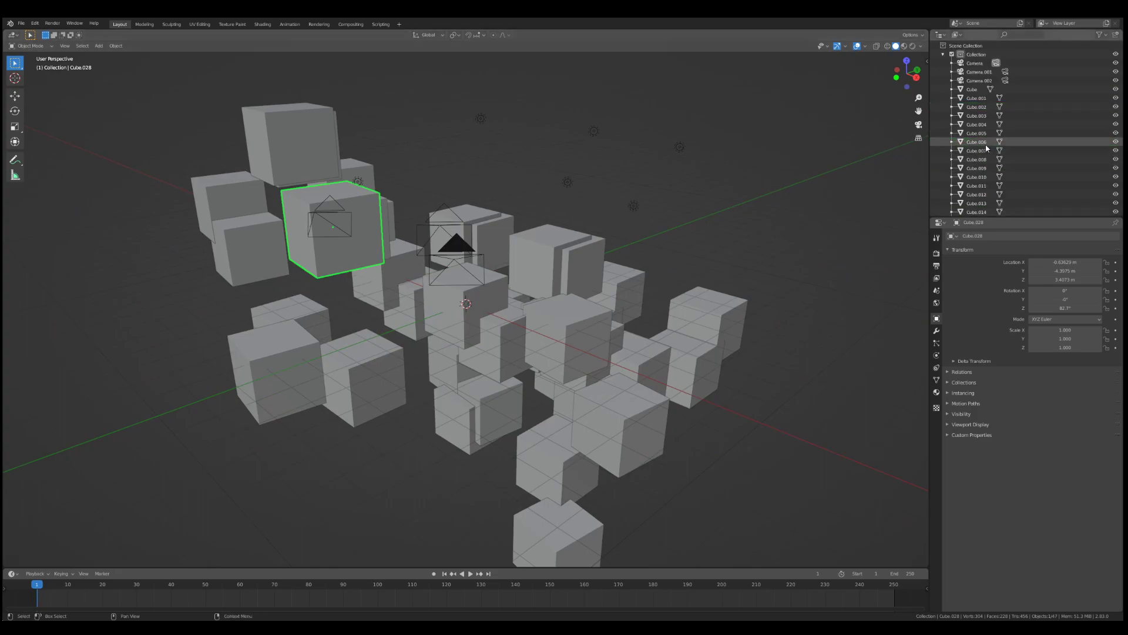
# - Collapse the Collection in the Outliner and split the Outliner into three stacked areas
pyautogui.click(943, 55)
pyautogui.moveTo(1120, 216); pyautogui.dragTo(1112, 96)
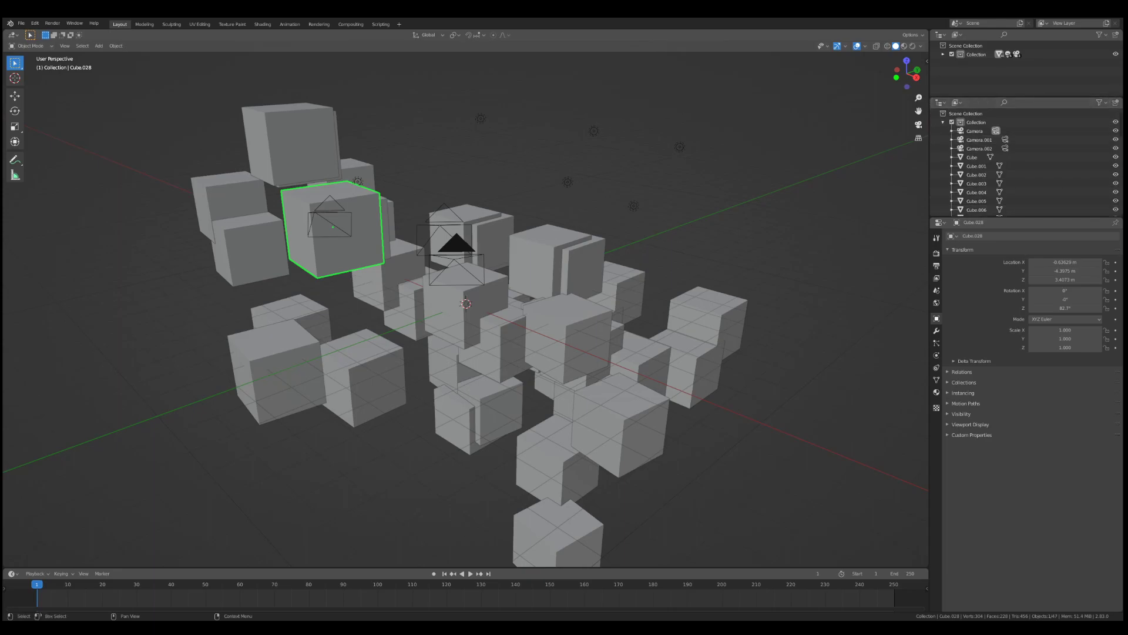
pyautogui.moveTo(1120, 218)
pyautogui.mouseDown()
pyautogui.moveTo(1117, 199)
pyautogui.moveTo(1119, 219)
pyautogui.mouseUp()
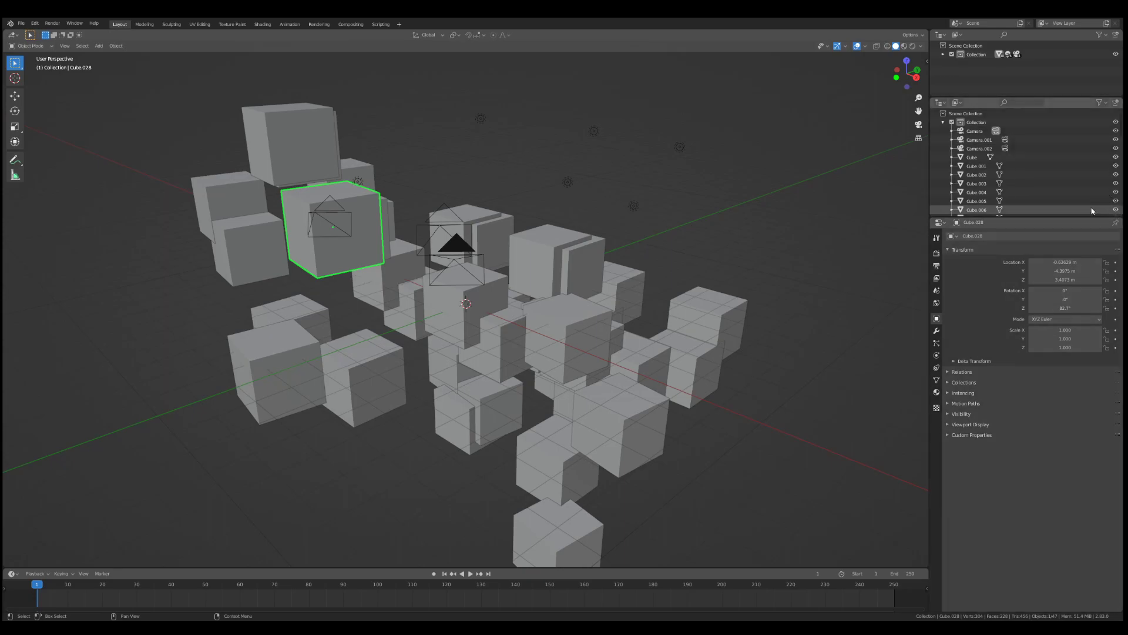
pyautogui.moveTo(931, 96); pyautogui.dragTo(964, 169)
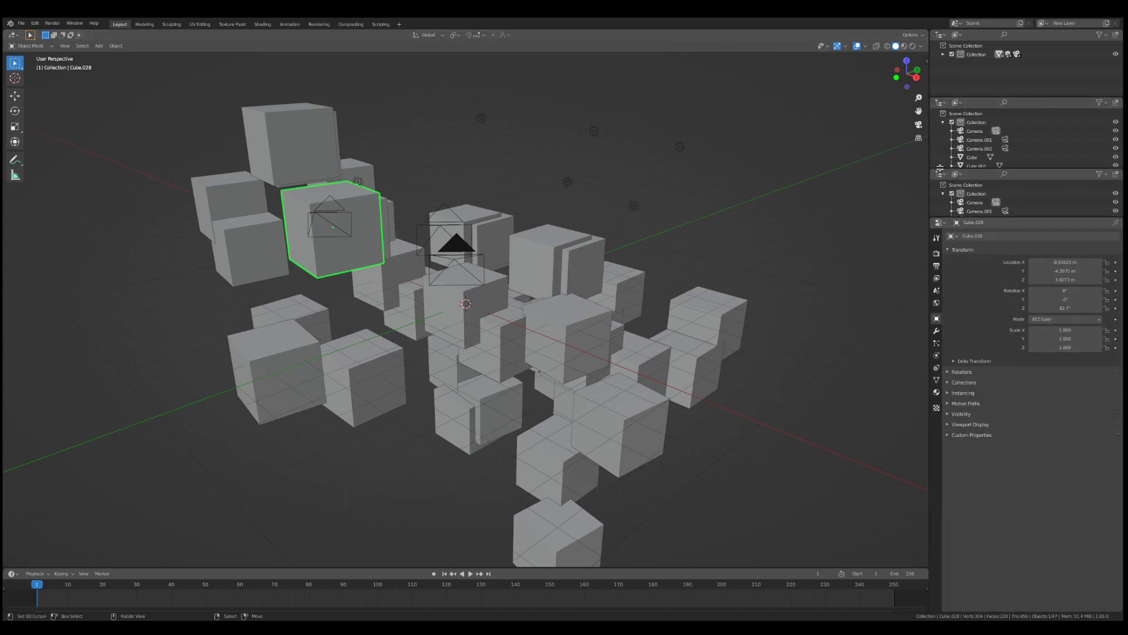
pyautogui.moveTo(974, 97); pyautogui.dragTo(974, 92)
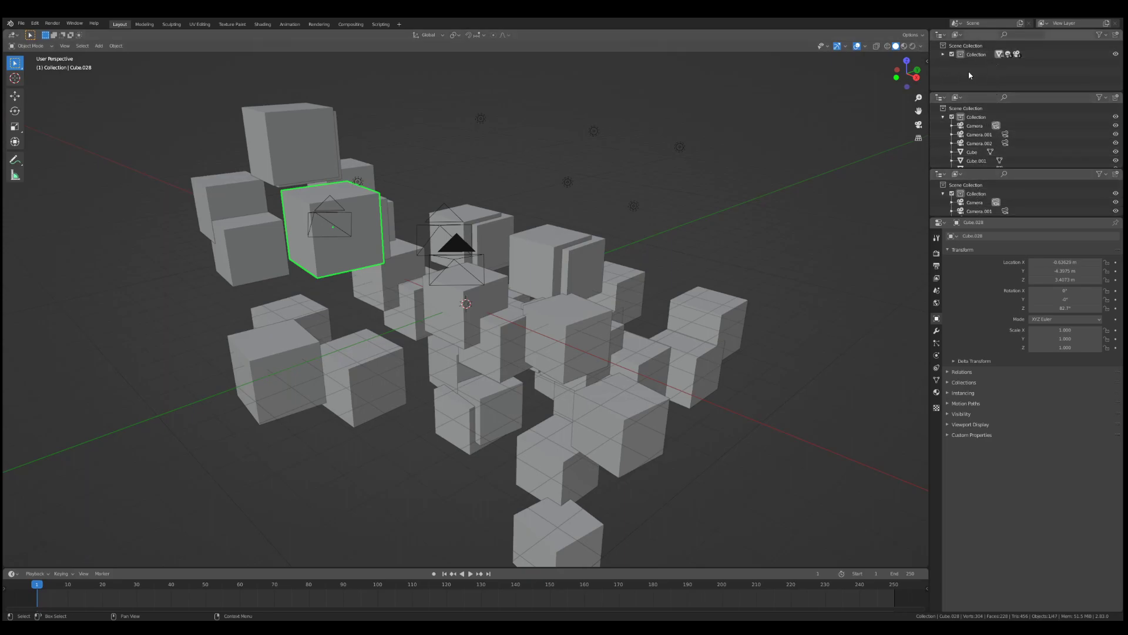
# - Filter out objects in the first Outliner so it lists only collections
pyautogui.click(963, 36)
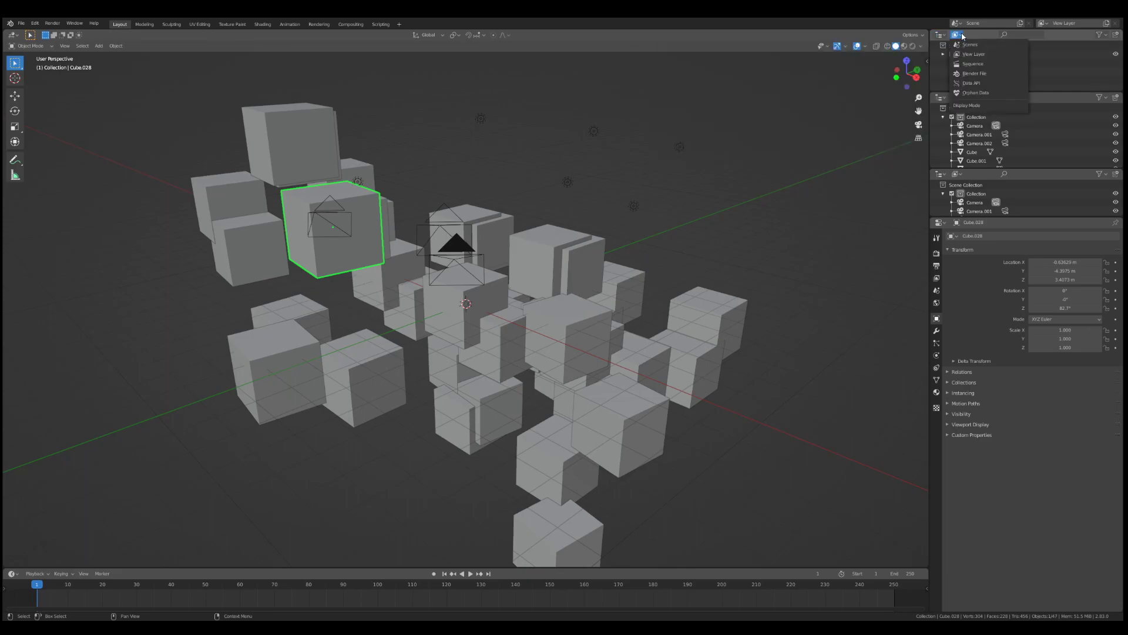
pyautogui.click(1101, 36)
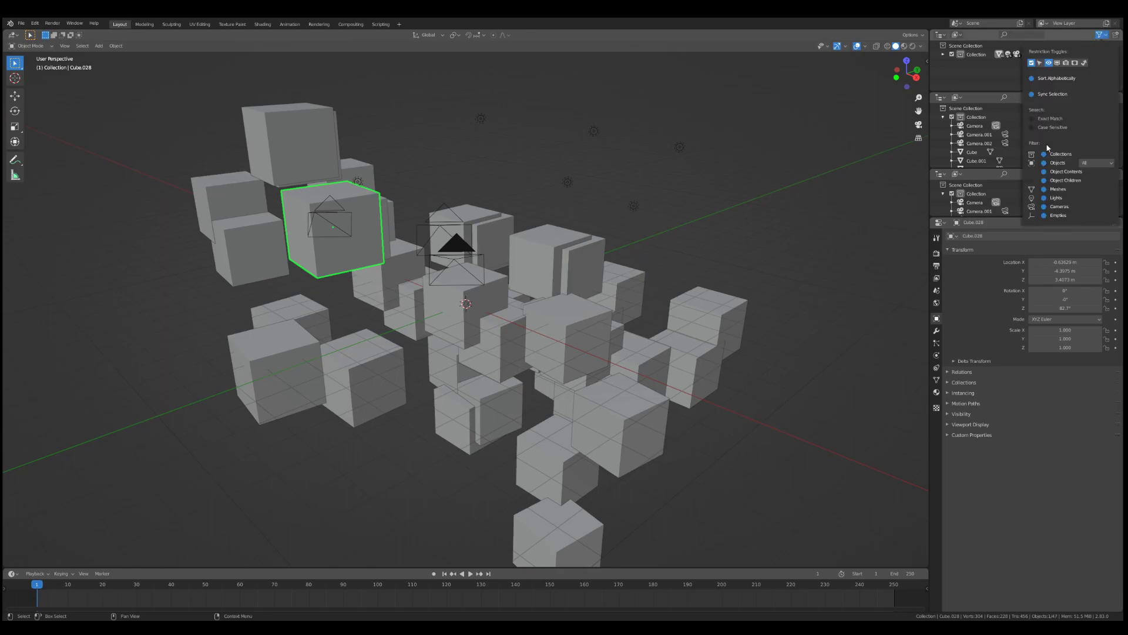
pyautogui.click(1045, 163)
pyautogui.click(1044, 216)
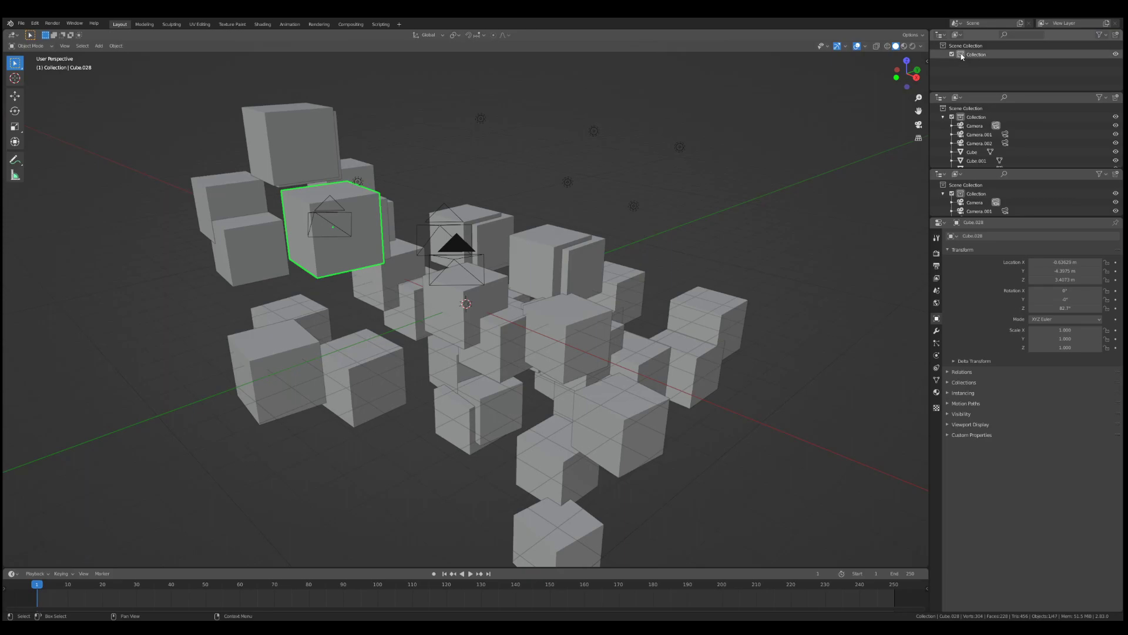
# - Set the first Outliner's display mode to Scenes
pyautogui.click(957, 35)
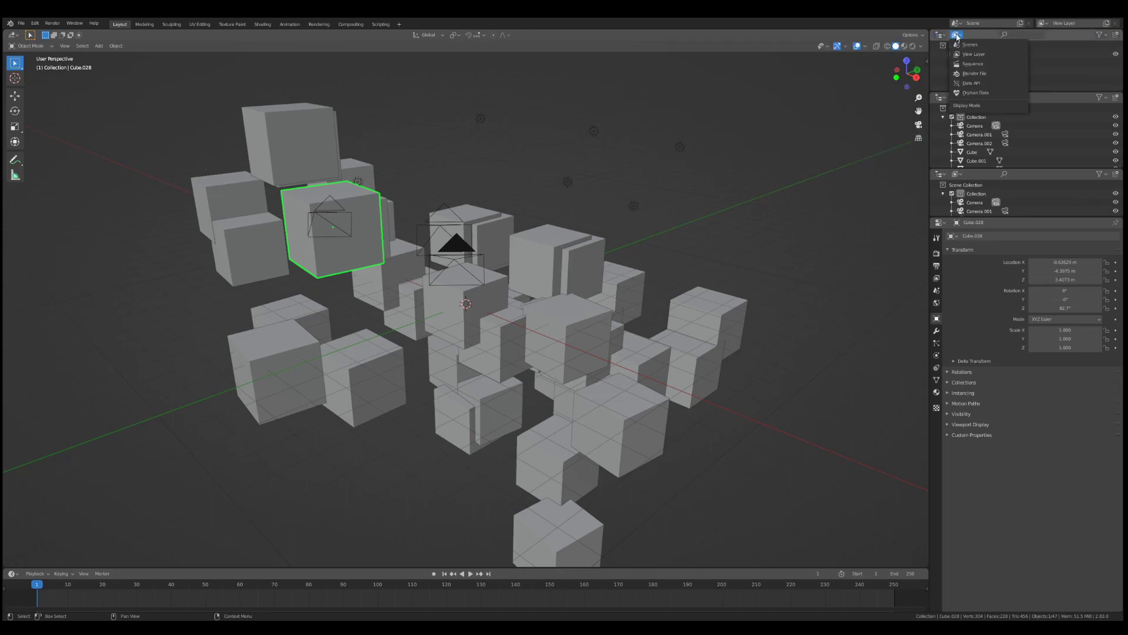
pyautogui.click(967, 56)
pyautogui.click(957, 35)
pyautogui.click(967, 46)
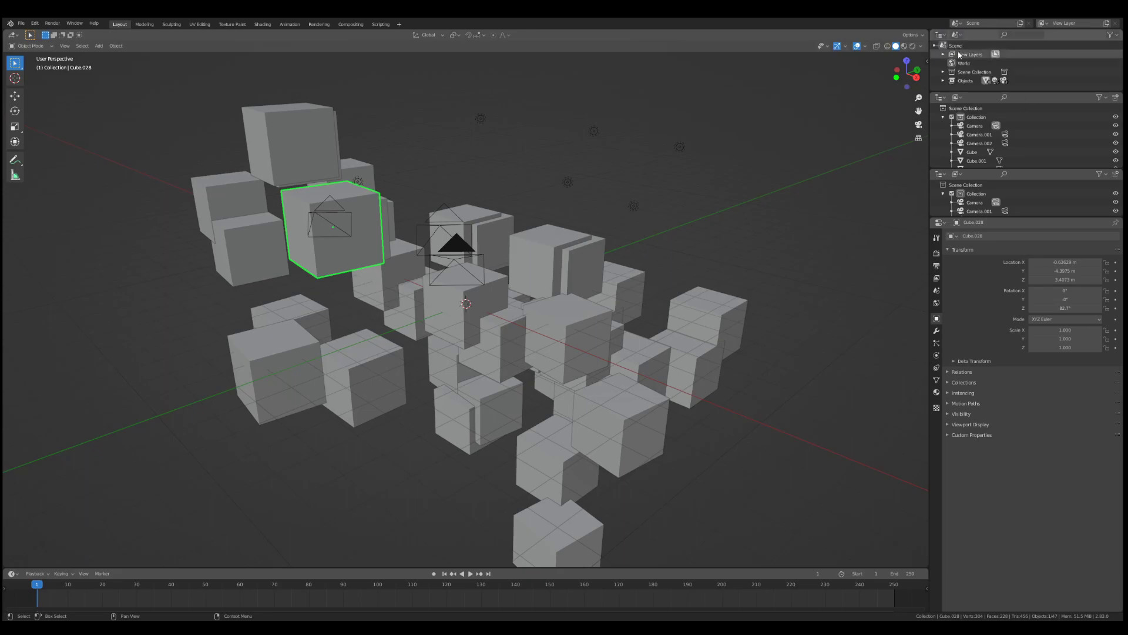
# - Rename the current view layer to Cubes
pyautogui.click(1038, 25)
pyautogui.doubleClick(1076, 23)
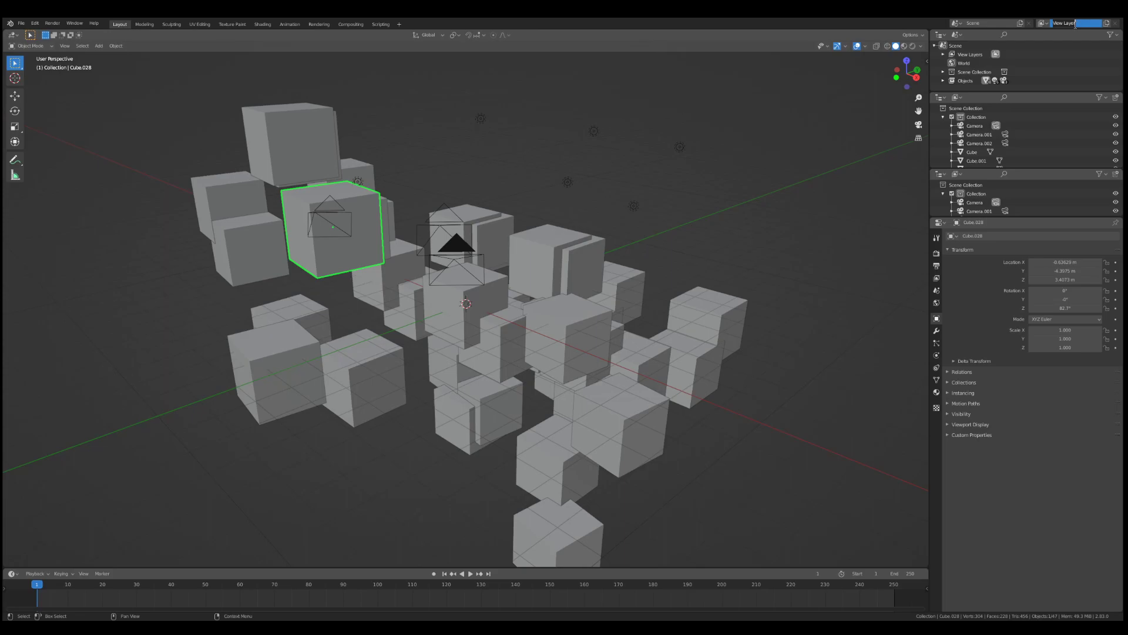
pyautogui.write('Cu')
# - Add a blank view layer and name it Camera
pyautogui.click(1106, 23)
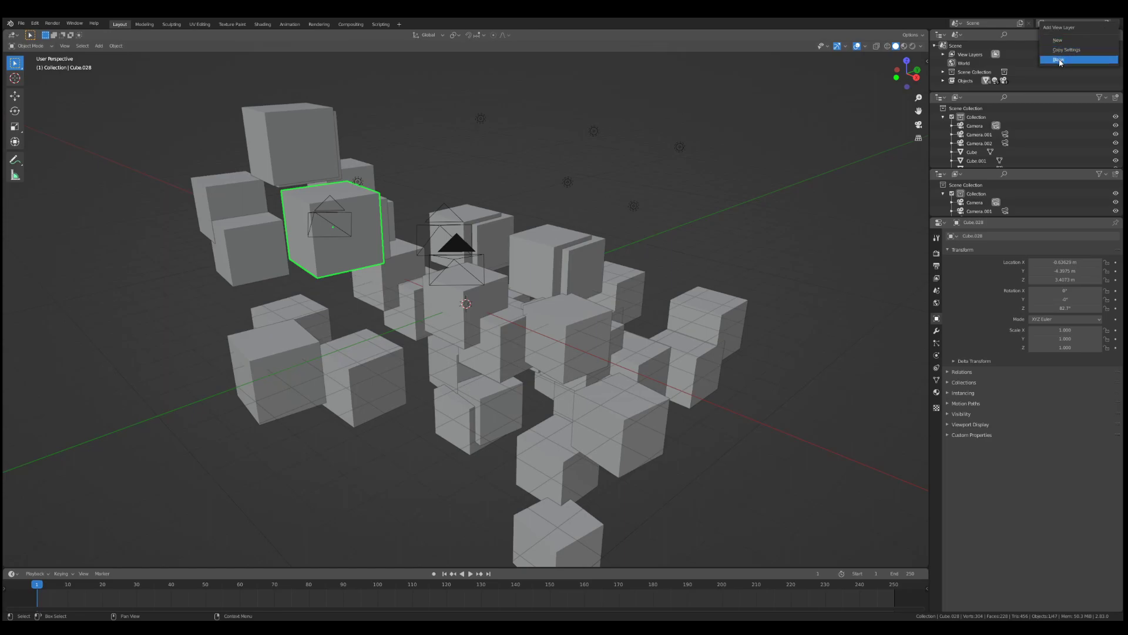
pyautogui.click(1062, 41)
pyautogui.doubleClick(1075, 23)
pyautogui.write('c')
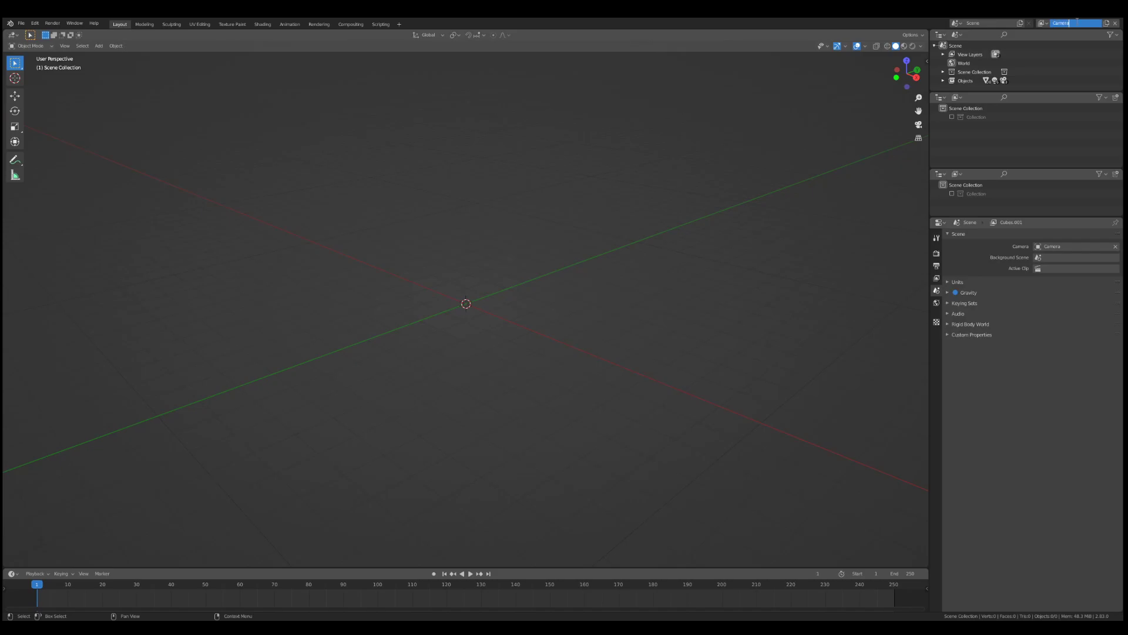
# - Add another blank view layer and name it Lights
pyautogui.click(1043, 22)
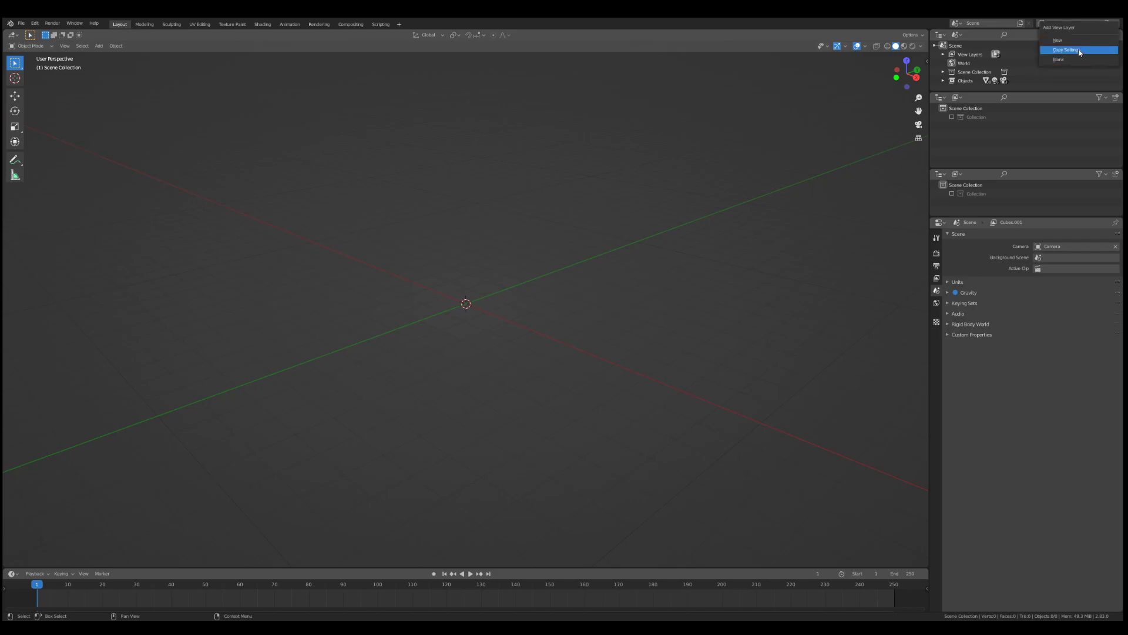
pyautogui.click(1072, 60)
pyautogui.doubleClick(1074, 22)
pyautogui.write('Lights')
pyautogui.press('Return')
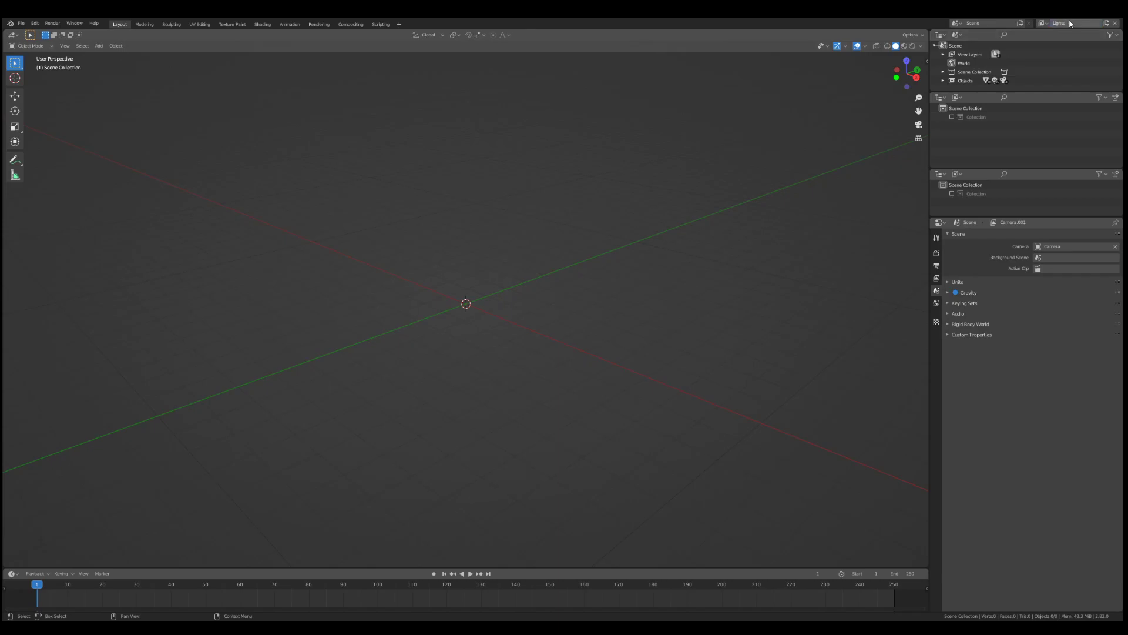
# - Enlarge the first Outliner, expand View Layers, switch between the three layers, and make Cubes the active one
pyautogui.moveTo(991, 92); pyautogui.dragTo(991, 101)
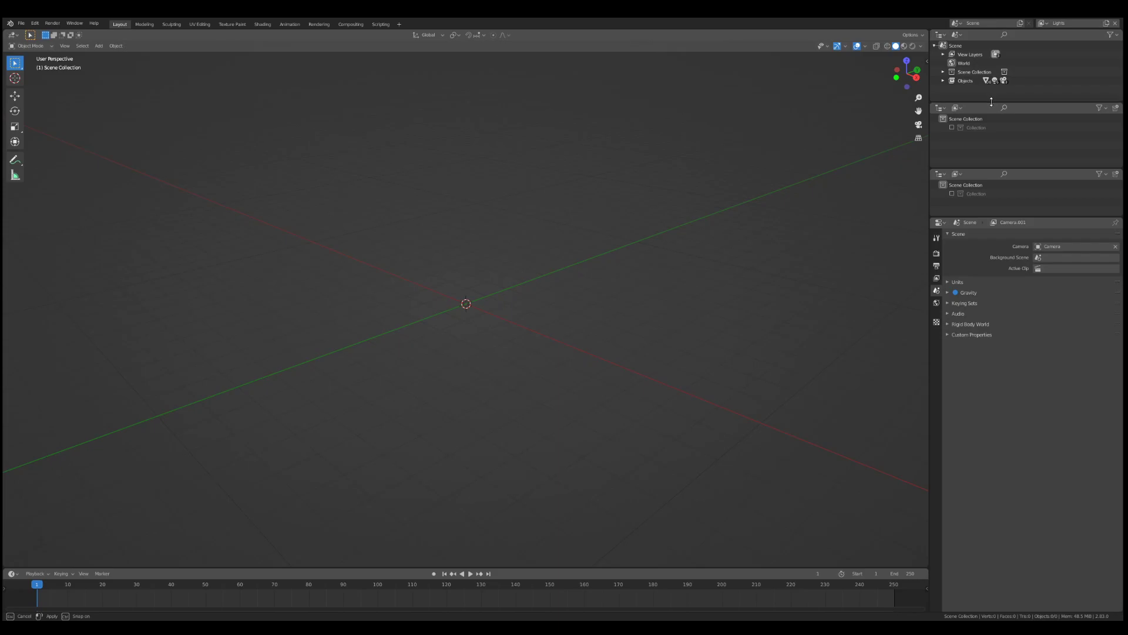
pyautogui.click(943, 55)
pyautogui.click(973, 63)
pyautogui.click(977, 73)
pyautogui.click(976, 80)
pyautogui.click(976, 72)
pyautogui.click(976, 64)
pyautogui.click(976, 72)
pyautogui.click(975, 81)
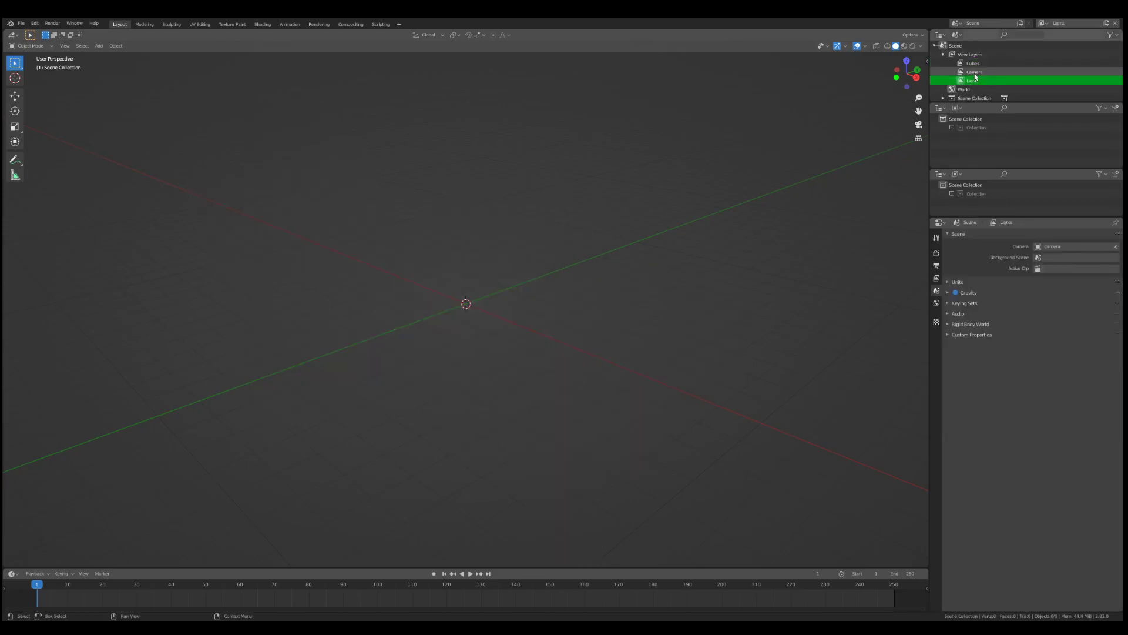
pyautogui.click(976, 65)
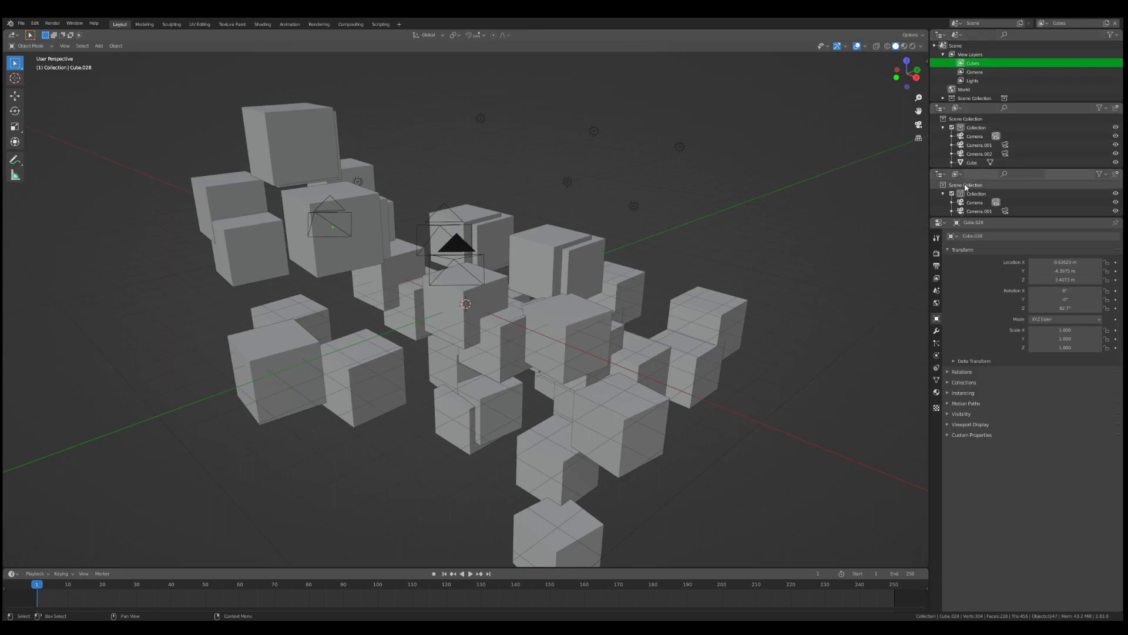
# - Enlarge the third Outliner and set the first Outliner's display mode back to View Layer
pyautogui.moveTo(975, 217); pyautogui.dragTo(975, 244)
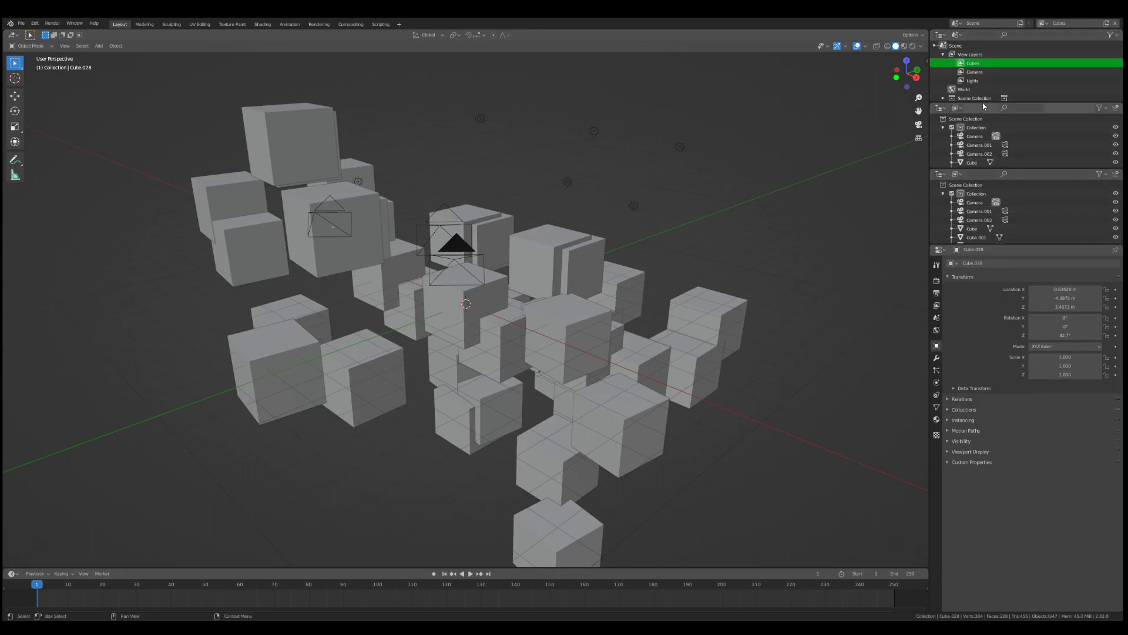
pyautogui.click(943, 99)
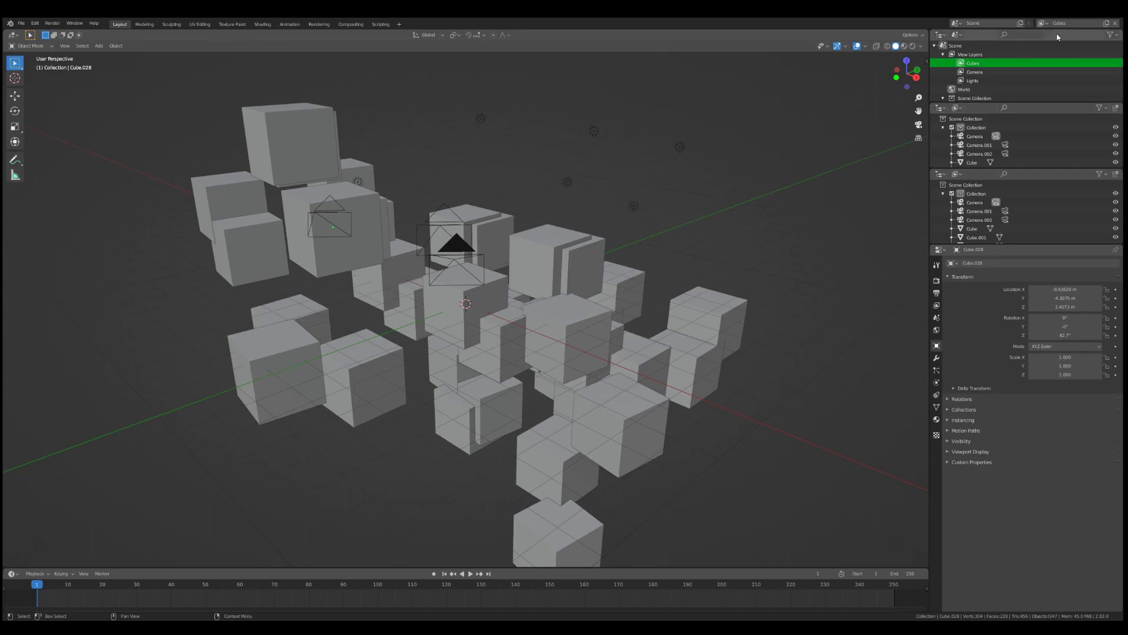
pyautogui.click(1109, 35)
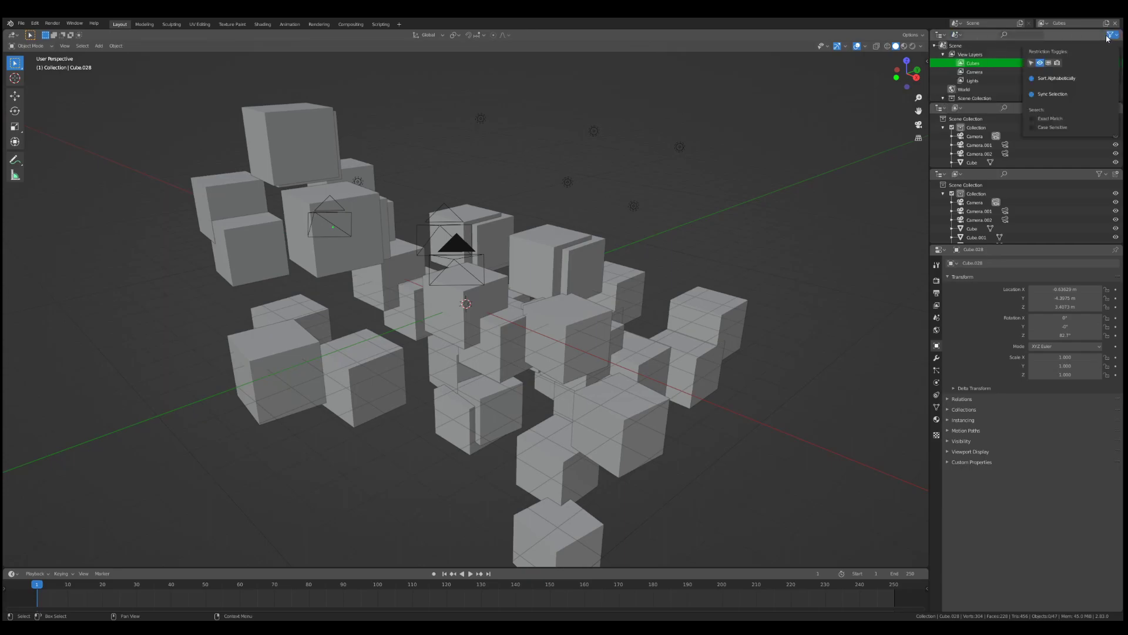
pyautogui.click(956, 35)
pyautogui.click(970, 54)
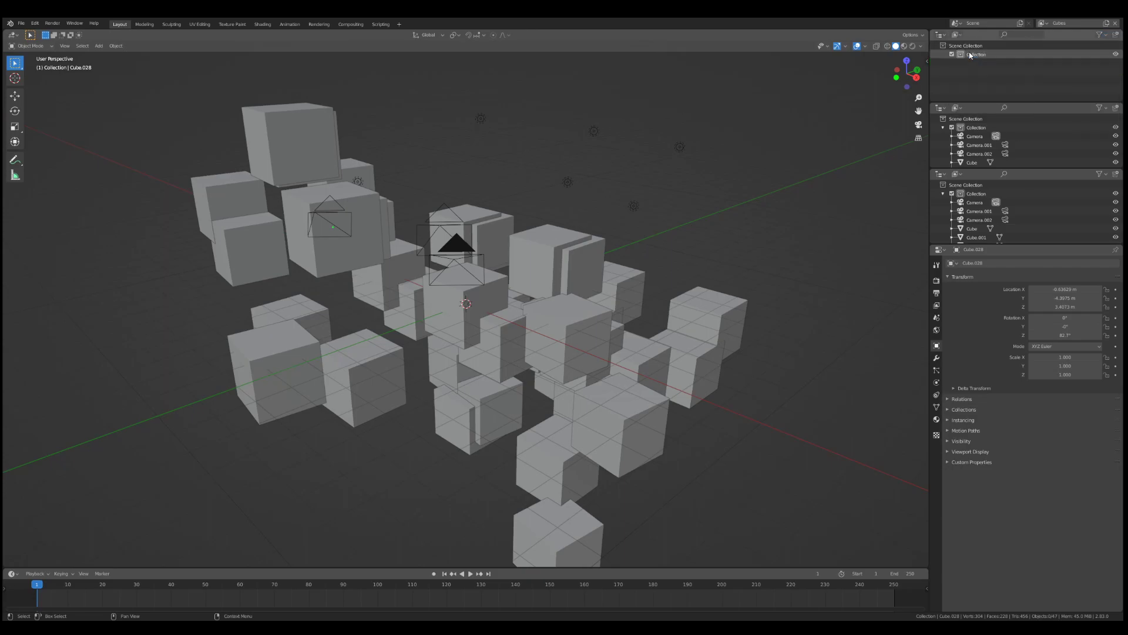
# - Turn off the Collections filter in the second Outliner so it lists objects without their collections
pyautogui.click(1100, 35)
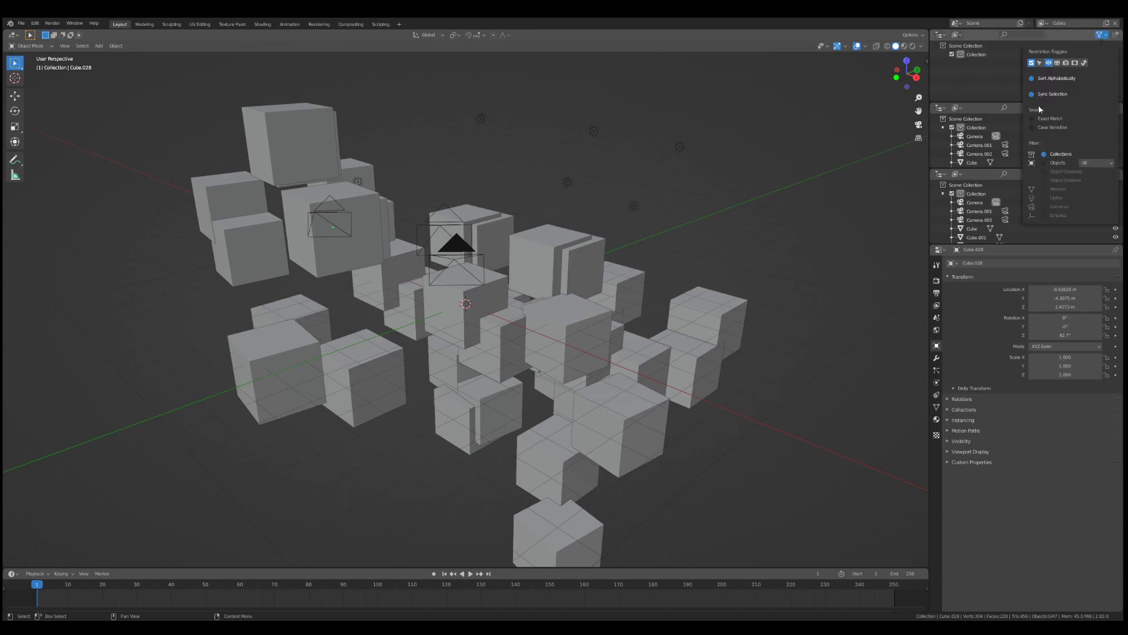
pyautogui.click(1099, 108)
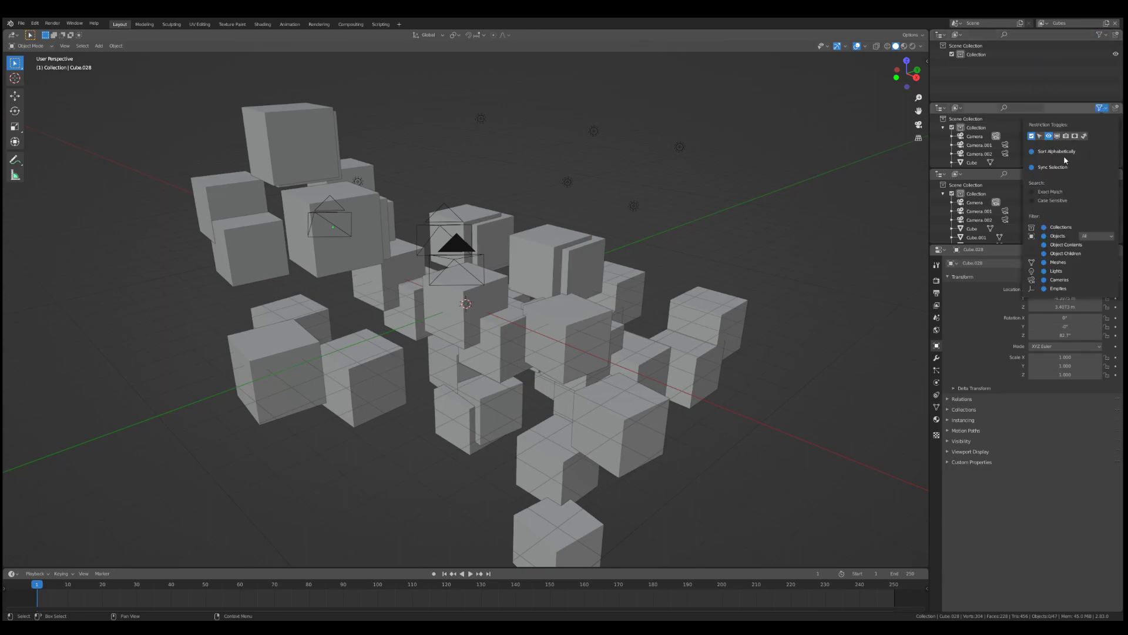
pyautogui.click(1052, 227)
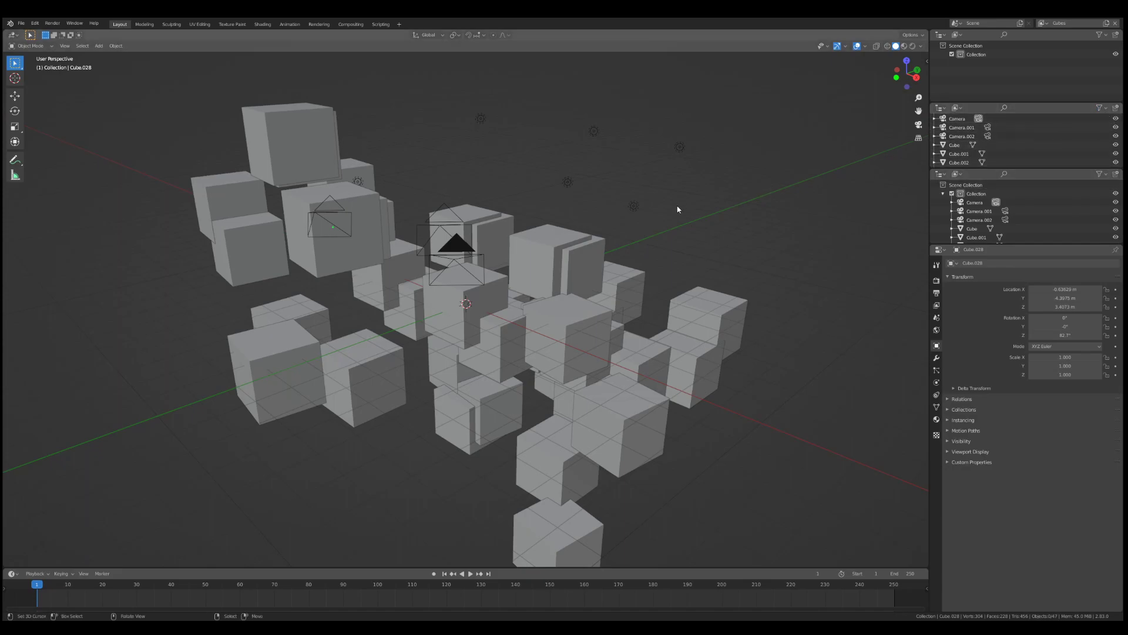
# - Restrict the second Outliner's object filter to Selected and check it by selecting a cube, a light and a camera
pyautogui.click(1104, 109)
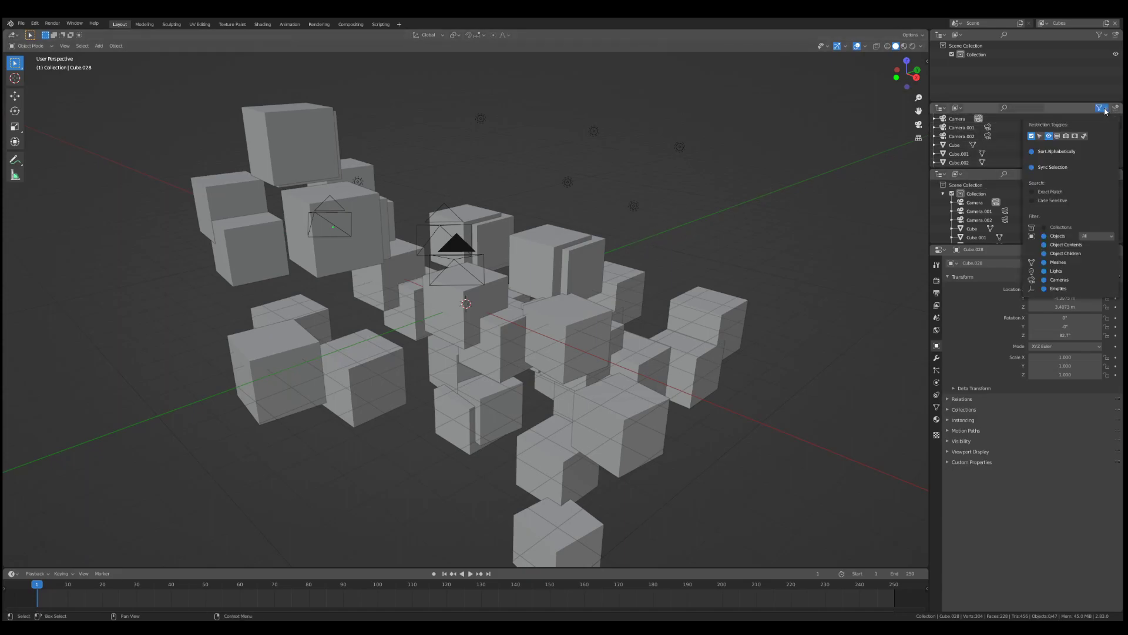
pyautogui.click(1094, 236)
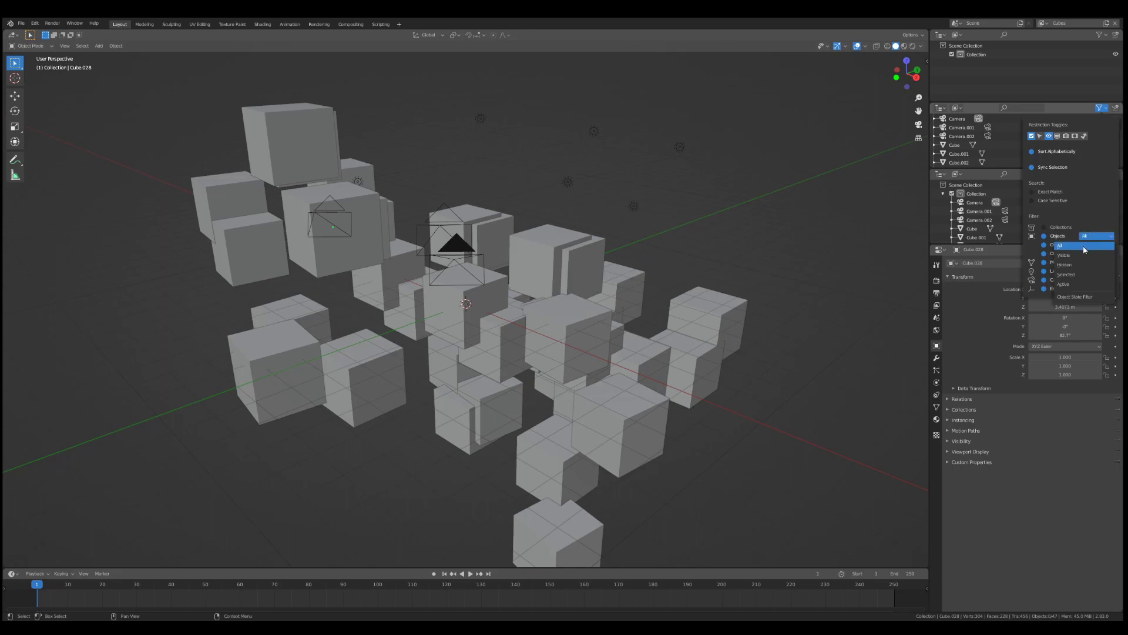
pyautogui.click(1069, 275)
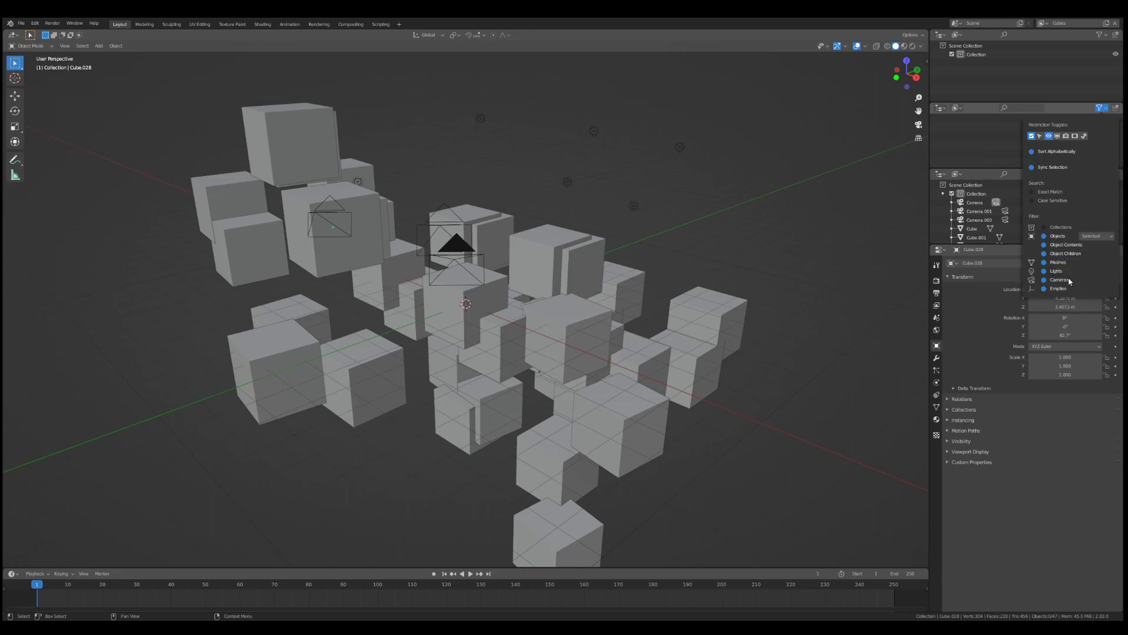
pyautogui.click(599, 271)
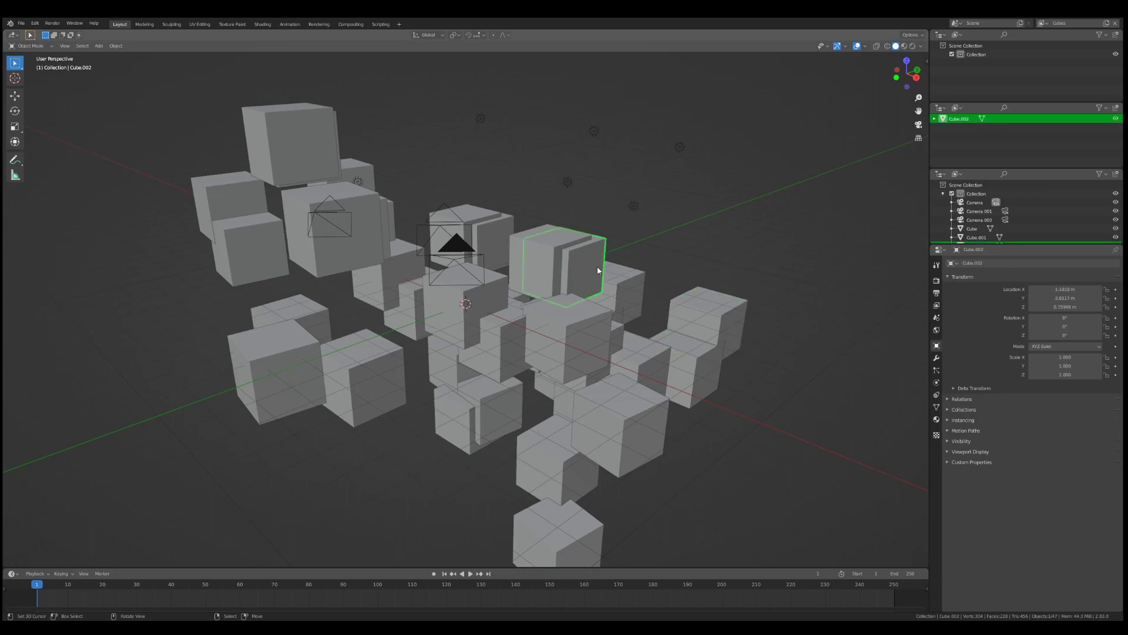
pyautogui.click(593, 130)
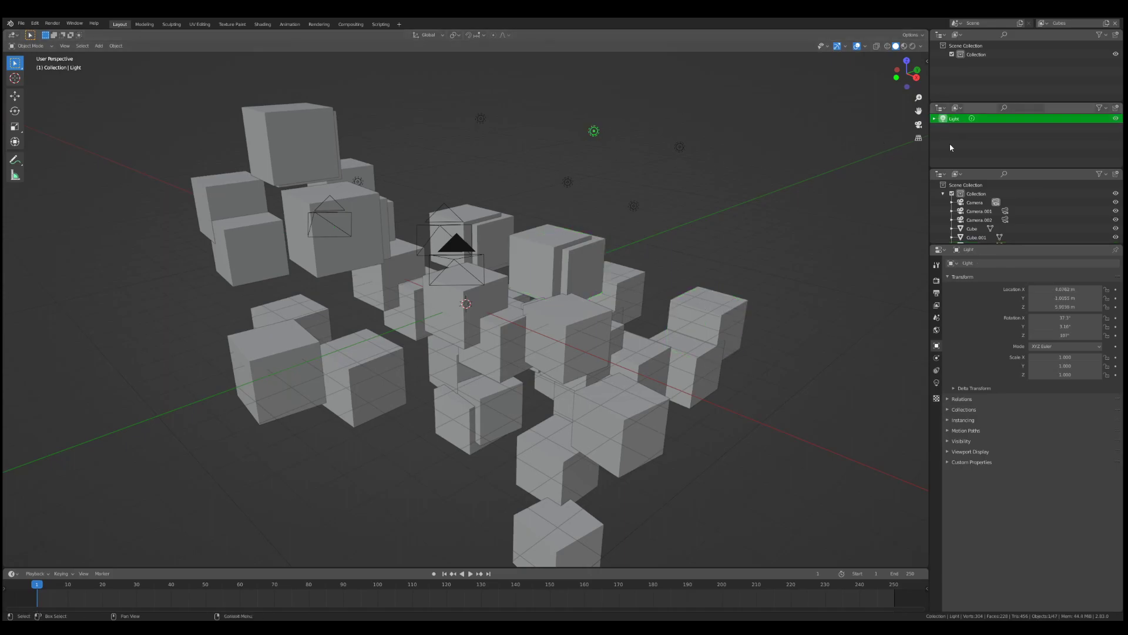
pyautogui.click(446, 244)
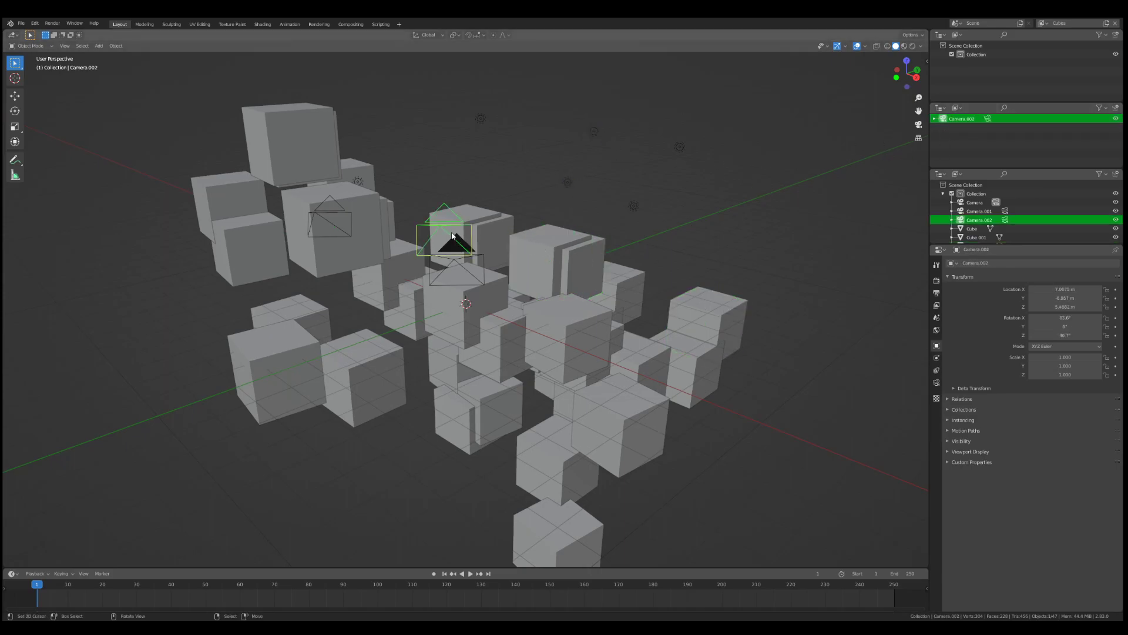
# - Turn off Collections in the third Outliner's filter and restrict its objects to Visible
pyautogui.click(1100, 174)
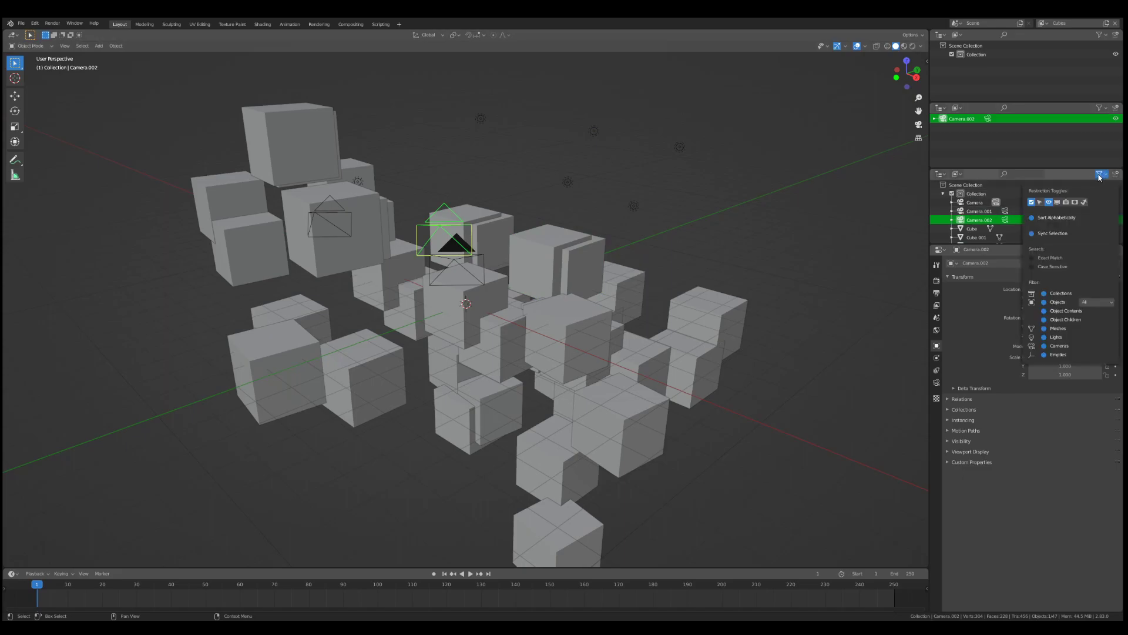
pyautogui.click(1049, 293)
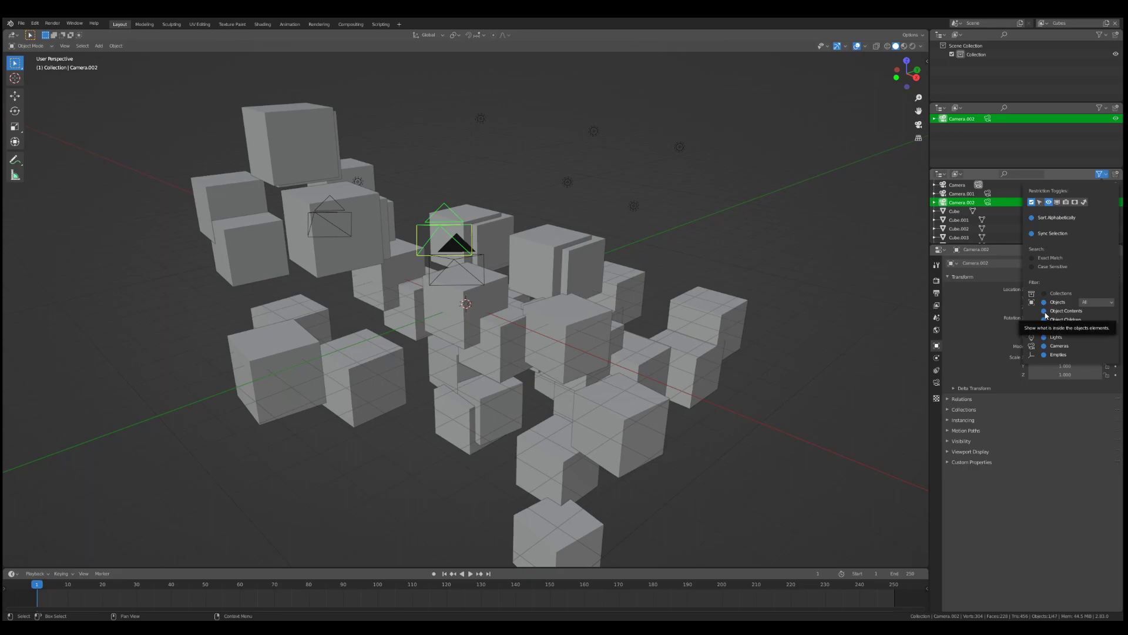
pyautogui.click(1096, 302)
pyautogui.click(1079, 322)
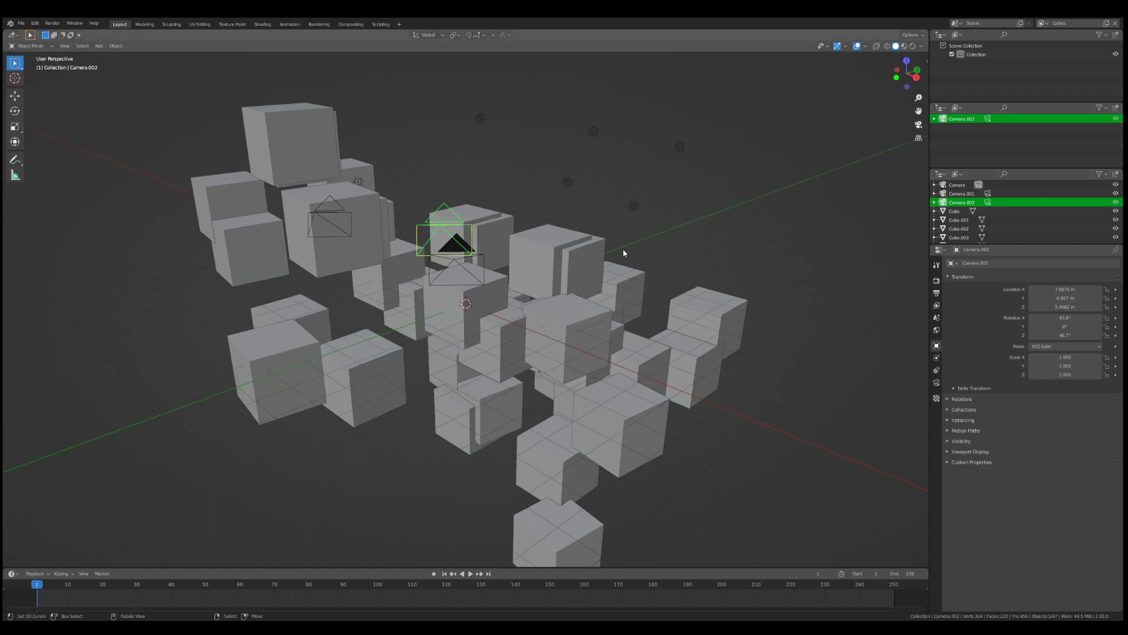
pyautogui.rightClick(594, 131)
pyautogui.rightClick(754, 315)
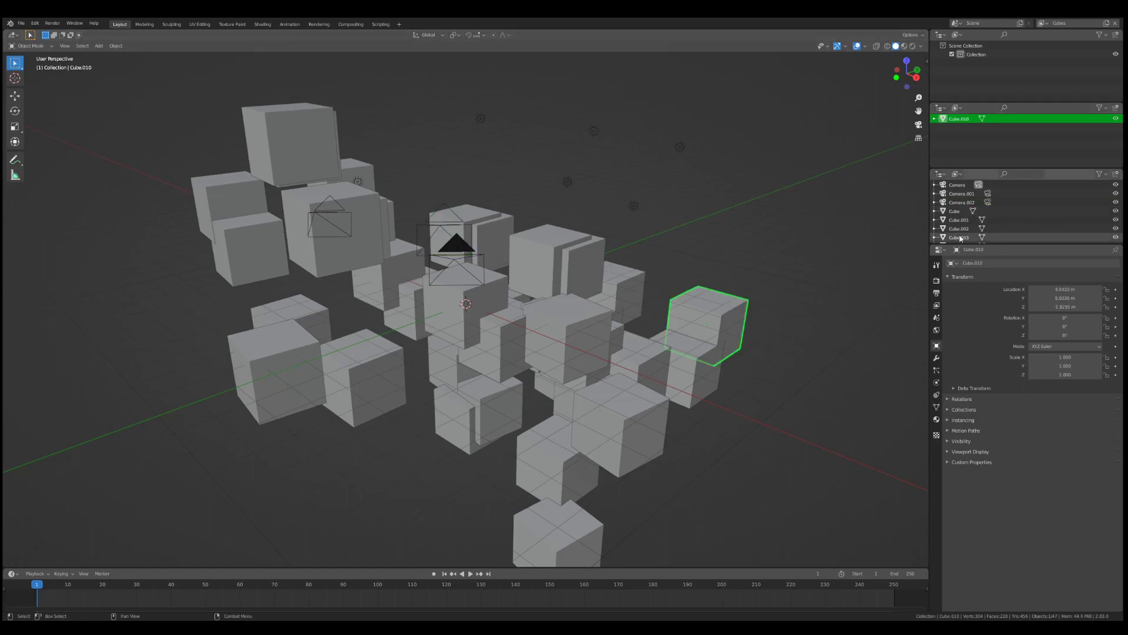
# - Hide the object Cube picked in the third Outliner, reveal it again and deselect everything
pyautogui.click(955, 211)
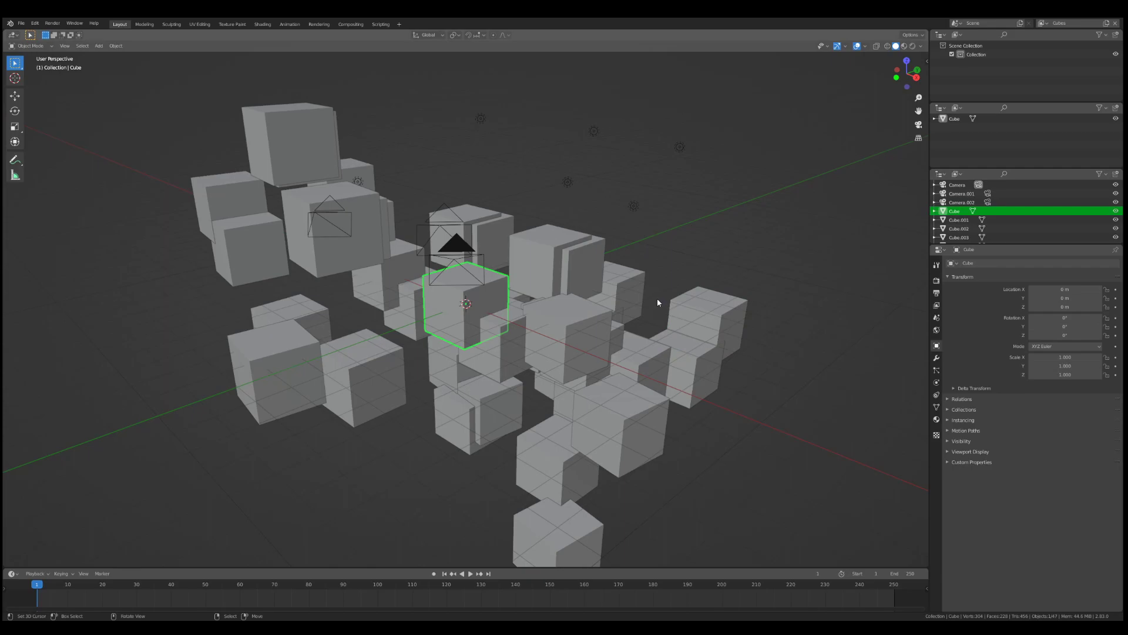
pyautogui.press('Delete')
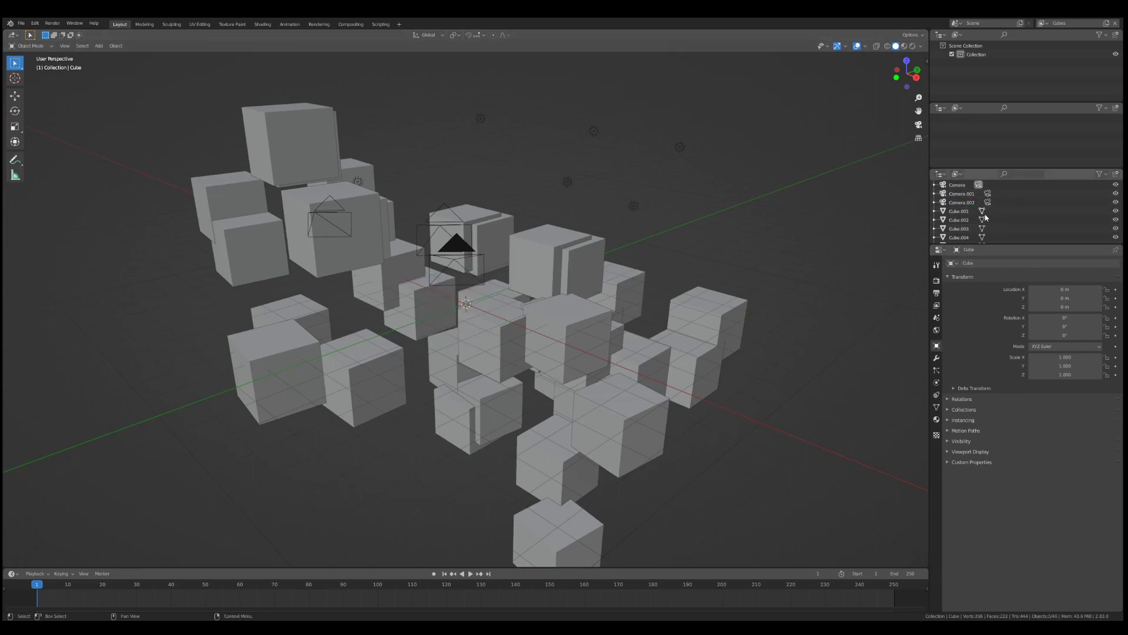
pyautogui.press('a')
pyautogui.hotkey('alt', 'h')
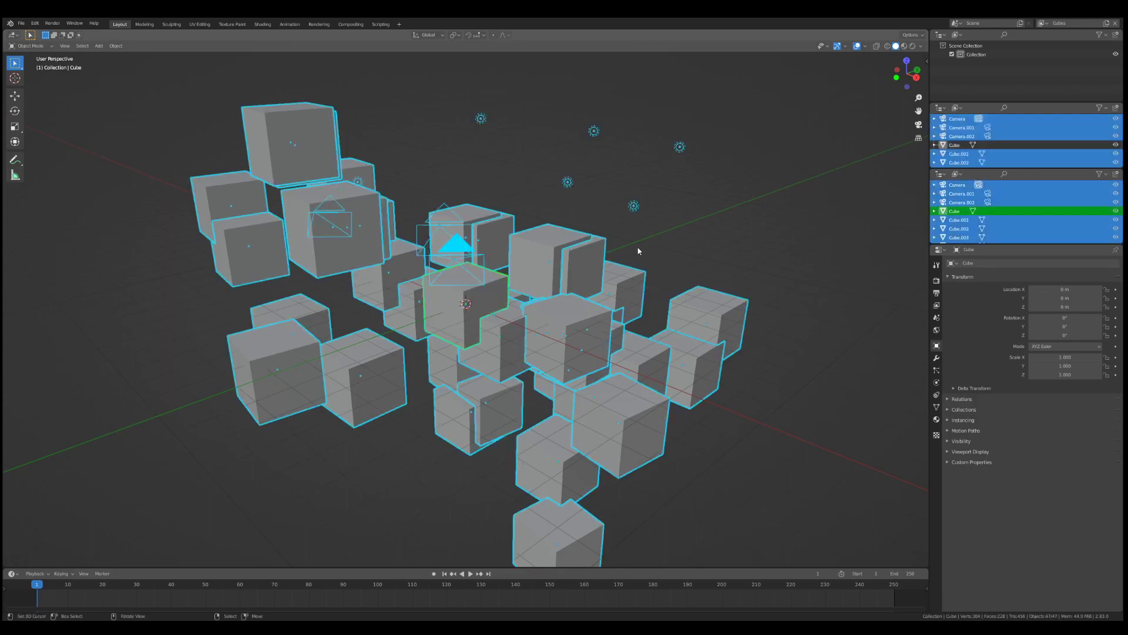
pyautogui.hotkey('alt', 'a')
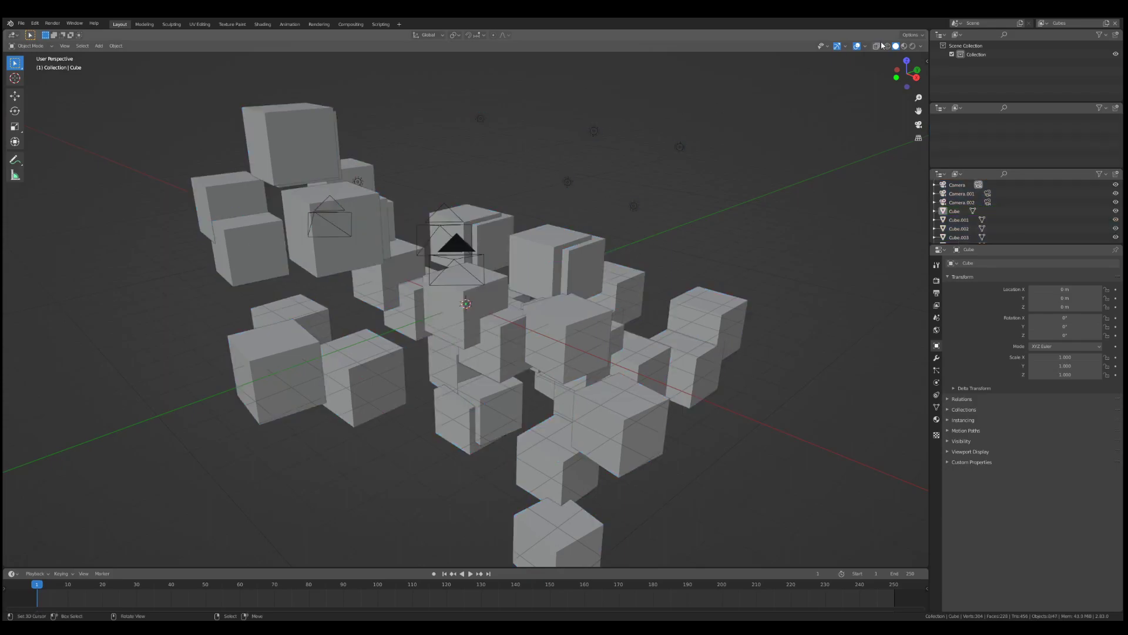
# - Show the viewport sidebar and enable the Screencast Keys display
pyautogui.click(927, 61)
pyautogui.click(924, 146)
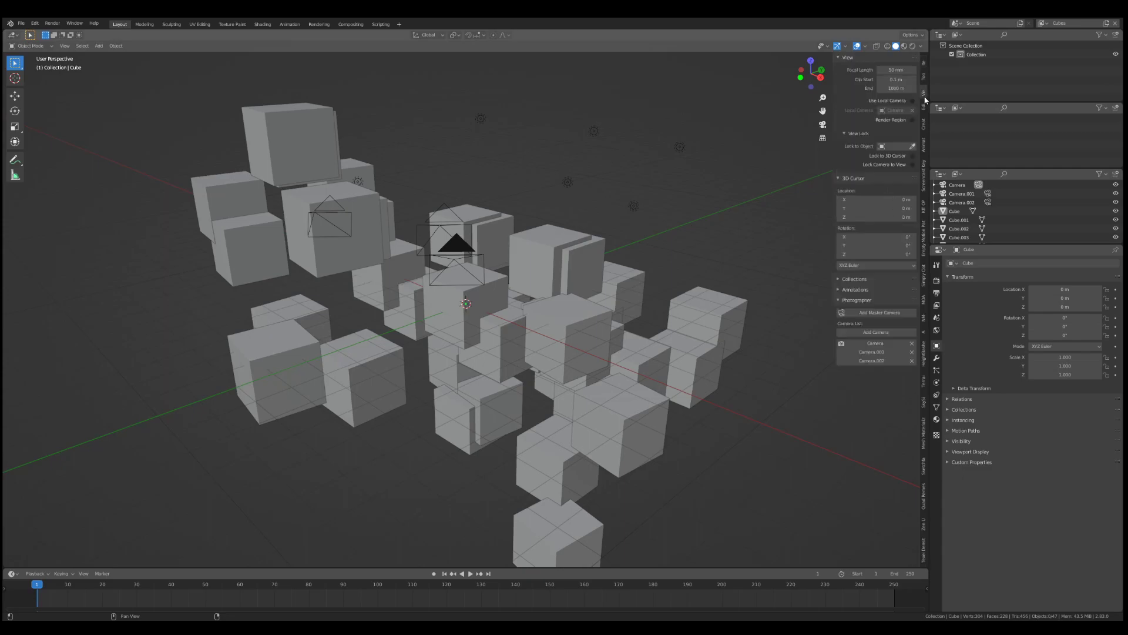
pyautogui.click(925, 180)
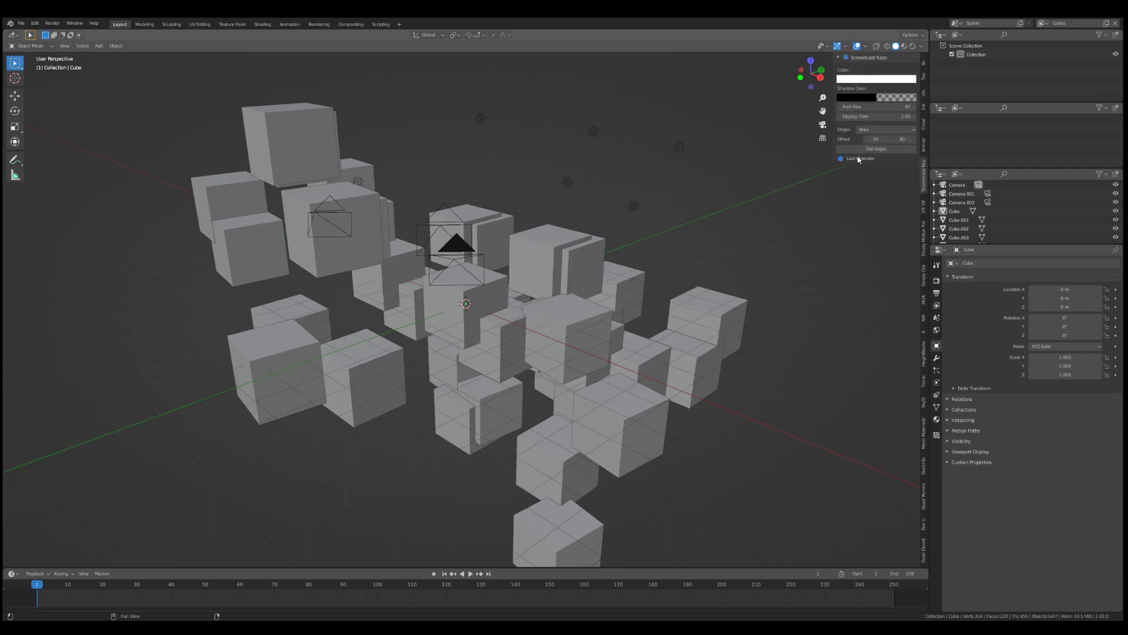
pyautogui.click(847, 57)
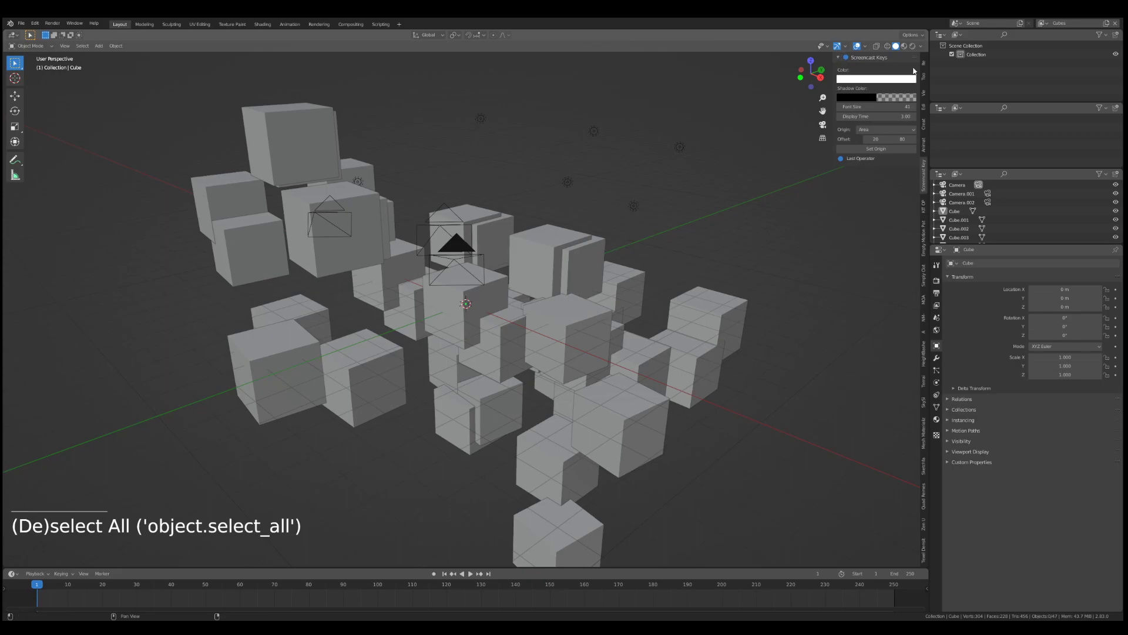
# - Hide and reveal the cube at the origin, isolate it by hiding all unselected objects, and reveal everything again
pyautogui.rightClick(465, 304)
pyautogui.press('h')
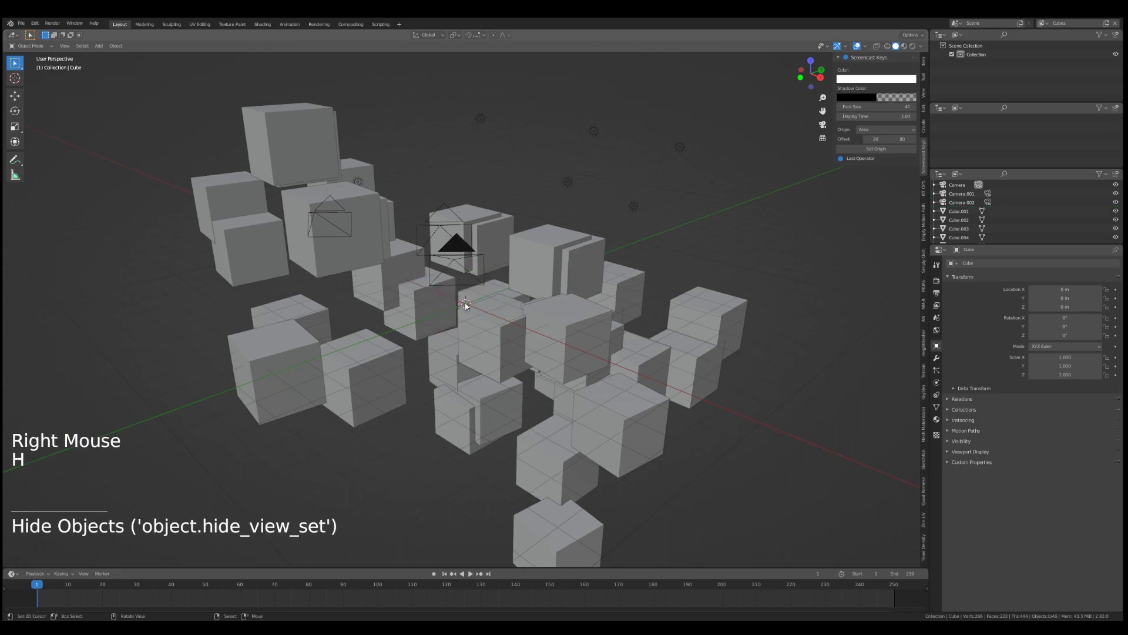
pyautogui.hotkey('alt', 'h')
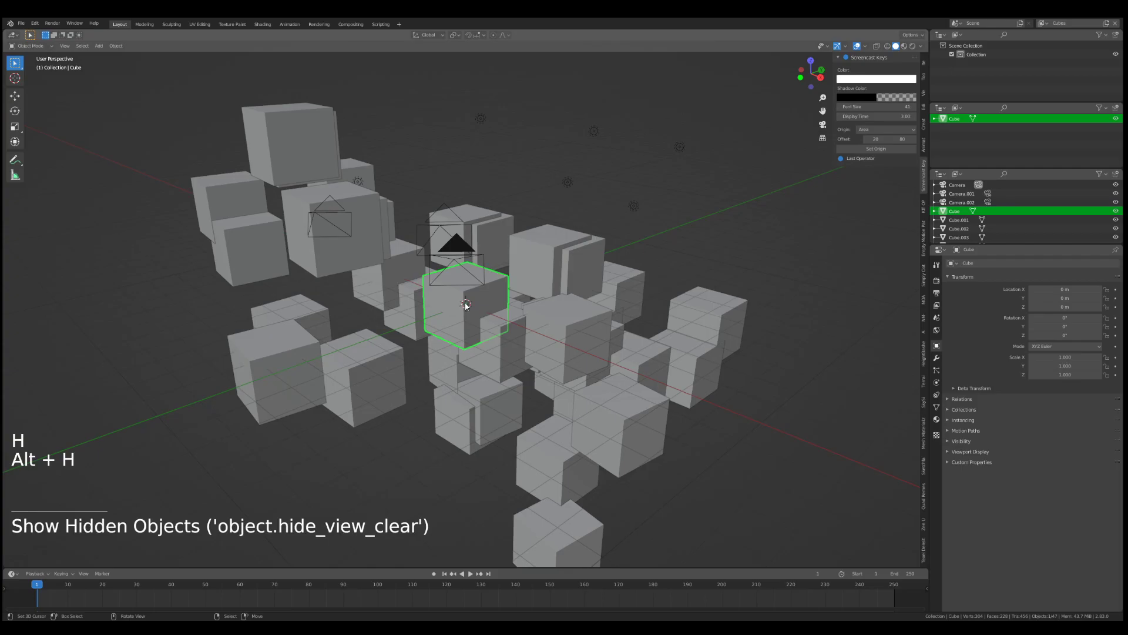
pyautogui.hotkey('shift', 'h')
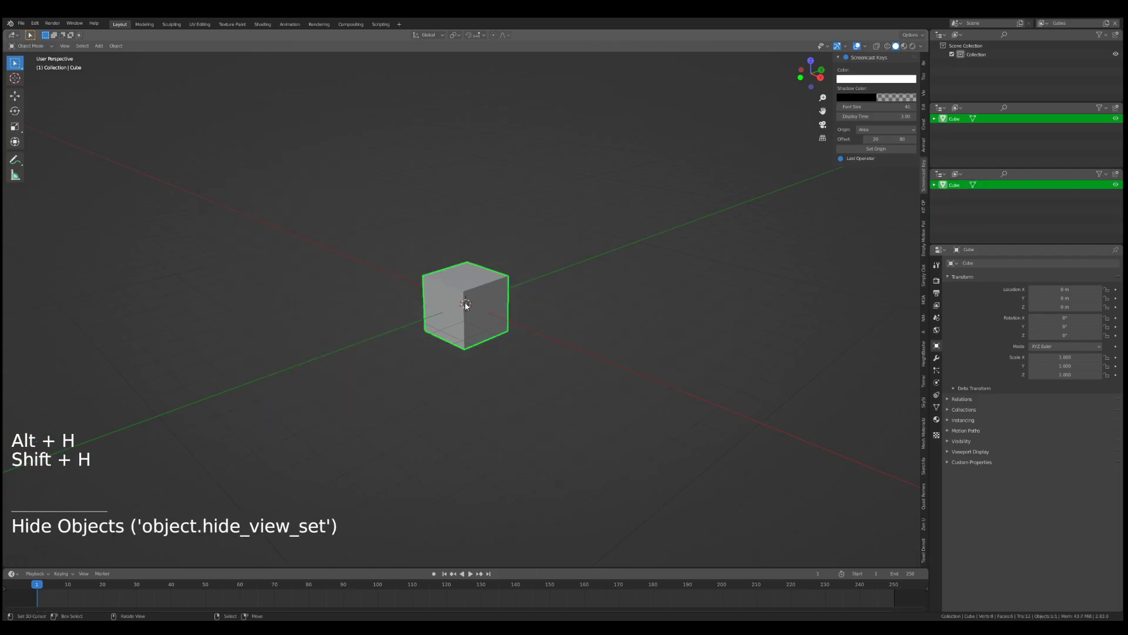
pyautogui.hotkey('alt', 'h')
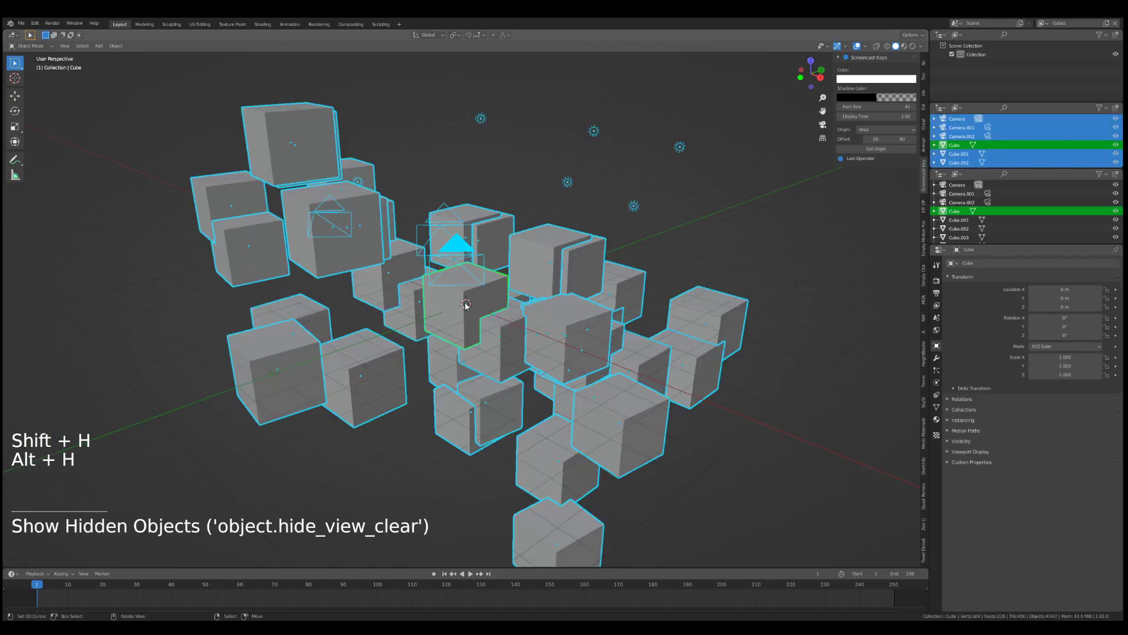
pyautogui.press('a')
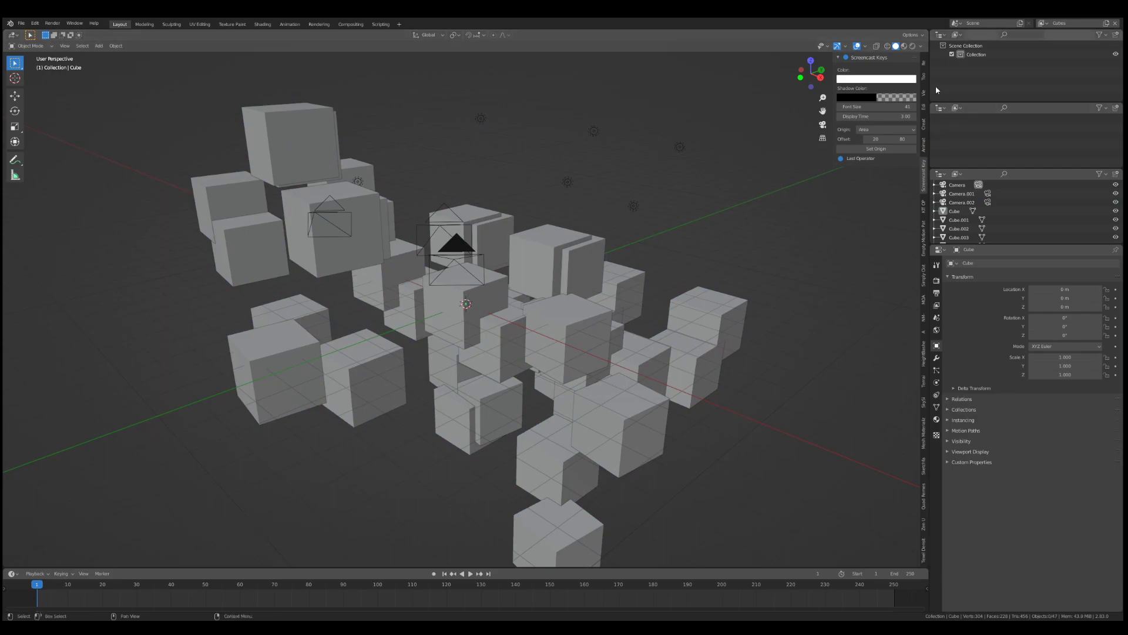
# - Create a new collection in the first Outliner and name it Cubes
pyautogui.rightClick(959, 73)
pyautogui.click(959, 72)
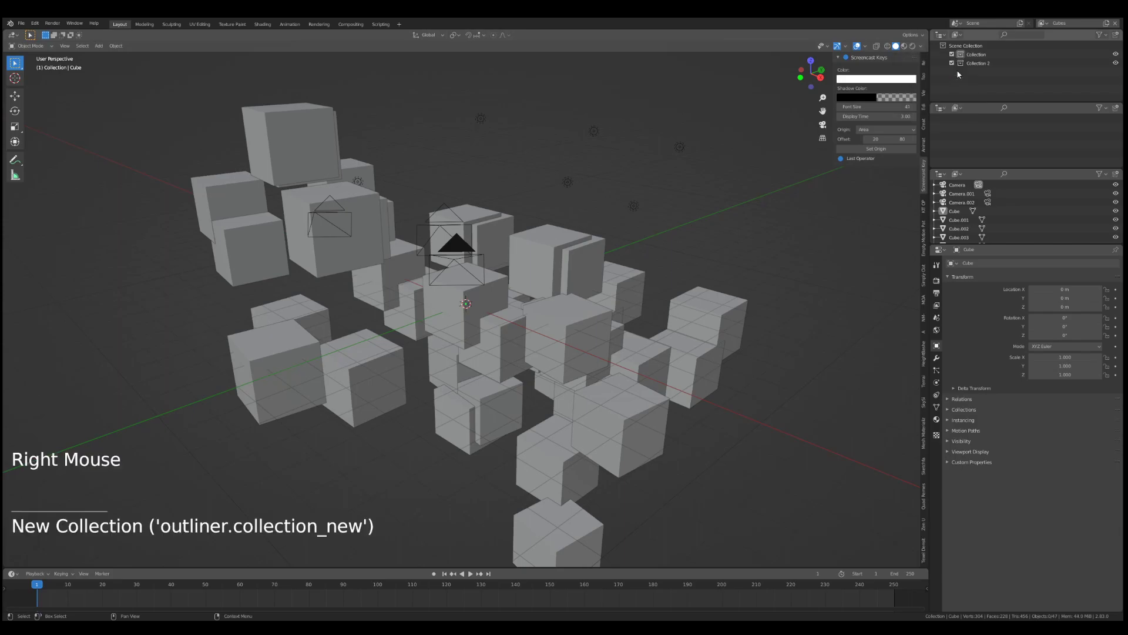
pyautogui.doubleClick(976, 63)
pyautogui.write('Cubes')
pyautogui.press('Return')
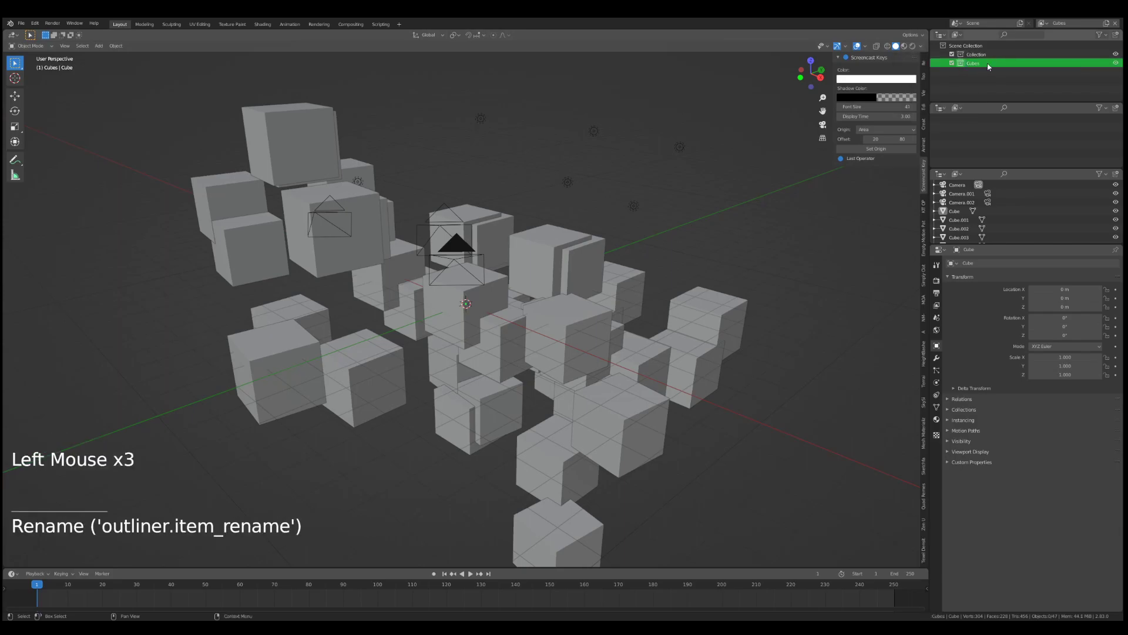
# - Select the object Light among the lights above the cubes and move it to a new collection named Lights
pyautogui.rightClick(568, 182)
pyautogui.keyDown('shift'); pyautogui.rightClick(633, 206); pyautogui.keyUp('shift')
pyautogui.keyDown('shift'); pyautogui.rightClick(593, 131); pyautogui.keyUp('shift')
pyautogui.keyDown('shift'); pyautogui.rightClick(481, 118); pyautogui.keyUp('shift')
pyautogui.rightClick(594, 130)
pyautogui.press('m')
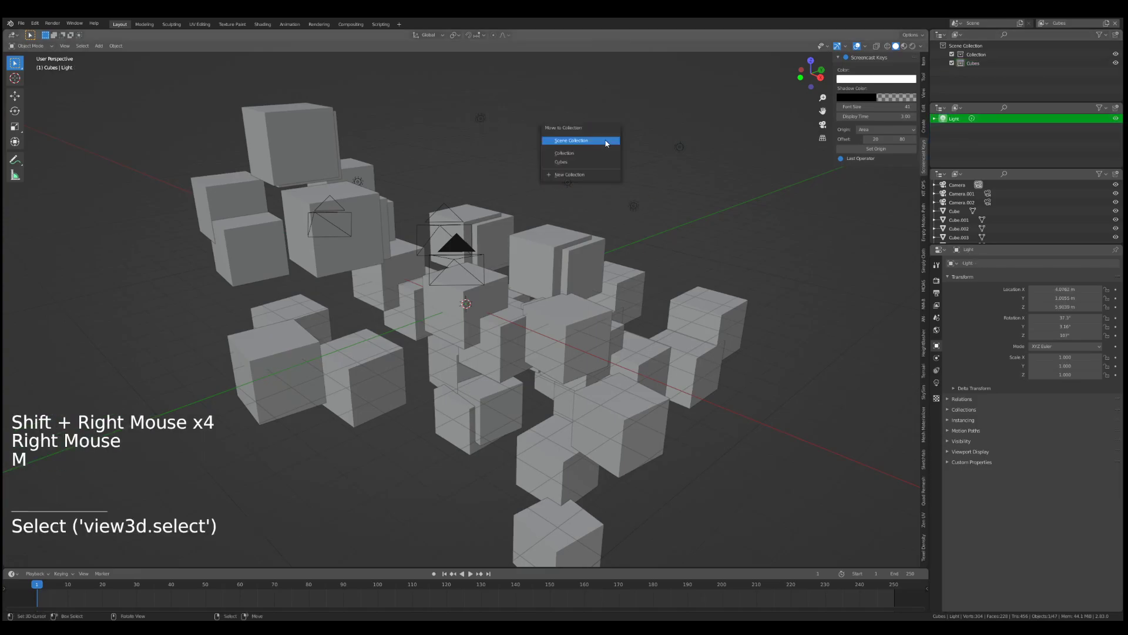
pyautogui.click(598, 173)
pyautogui.write('Lights')
pyautogui.press('Return')
pyautogui.click(596, 200)
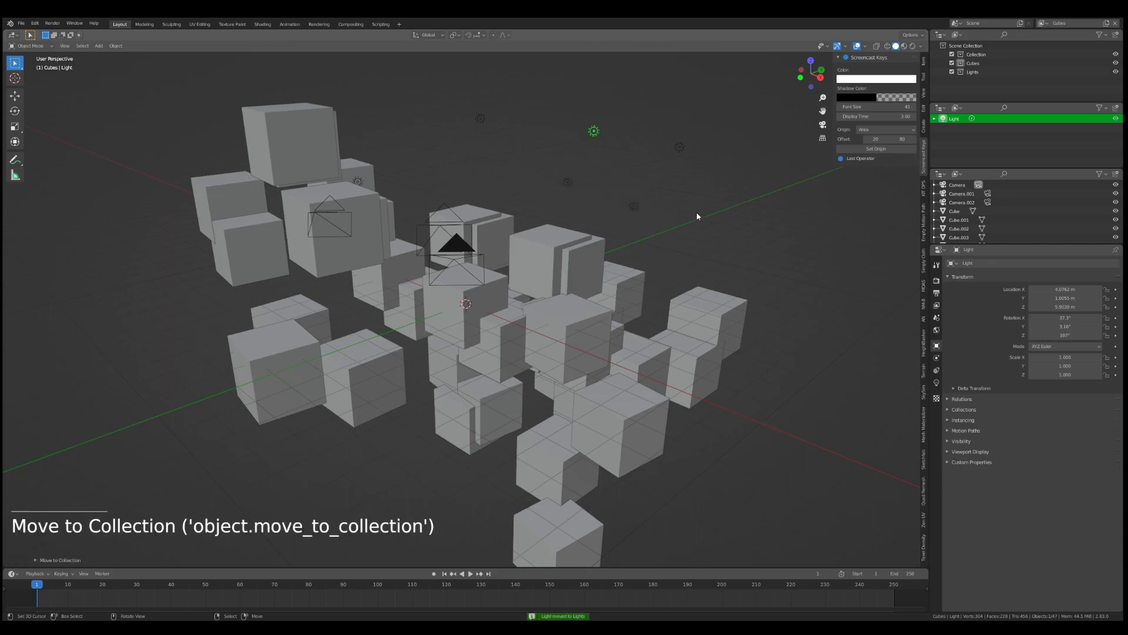
pyautogui.rightClick(532, 236)
pyautogui.press('space')
pyautogui.write('select')
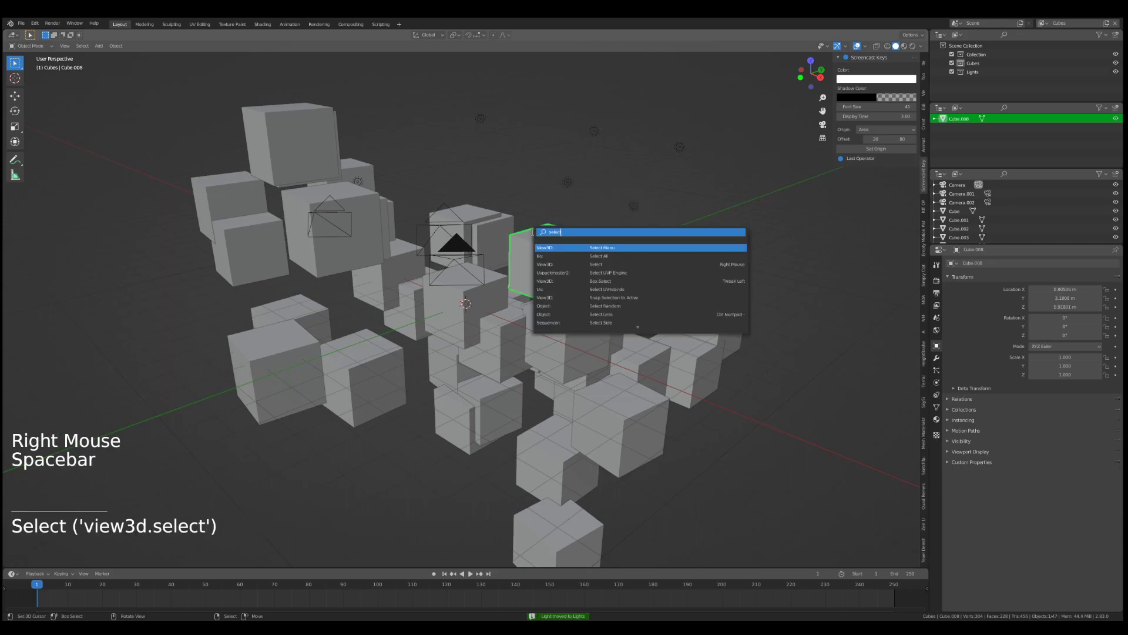
pyautogui.press('Down')
pyautogui.press('Down')
pyautogui.press('Down')
pyautogui.press('Down')
pyautogui.press('Down')
pyautogui.press('Down')
pyautogui.press('Down')
pyautogui.press('Down')
pyautogui.press('Down')
pyautogui.press('Down')
pyautogui.press('Down')
pyautogui.press('Down')
pyautogui.press('Down')
pyautogui.press('Down')
pyautogui.press('Down')
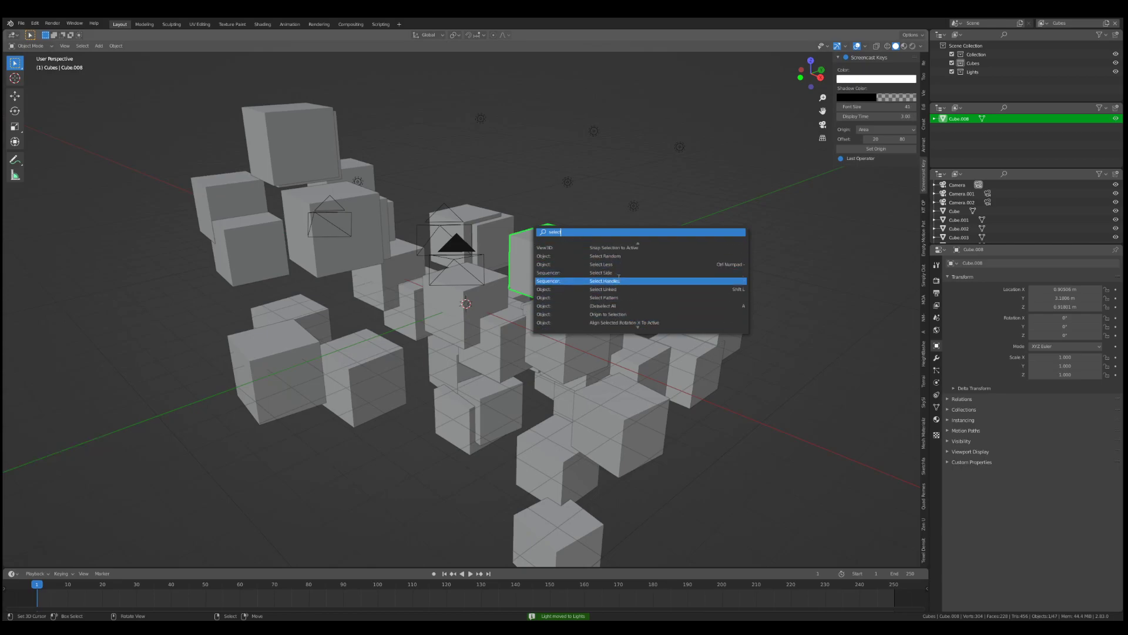
pyautogui.scroll(14, 626, 297)
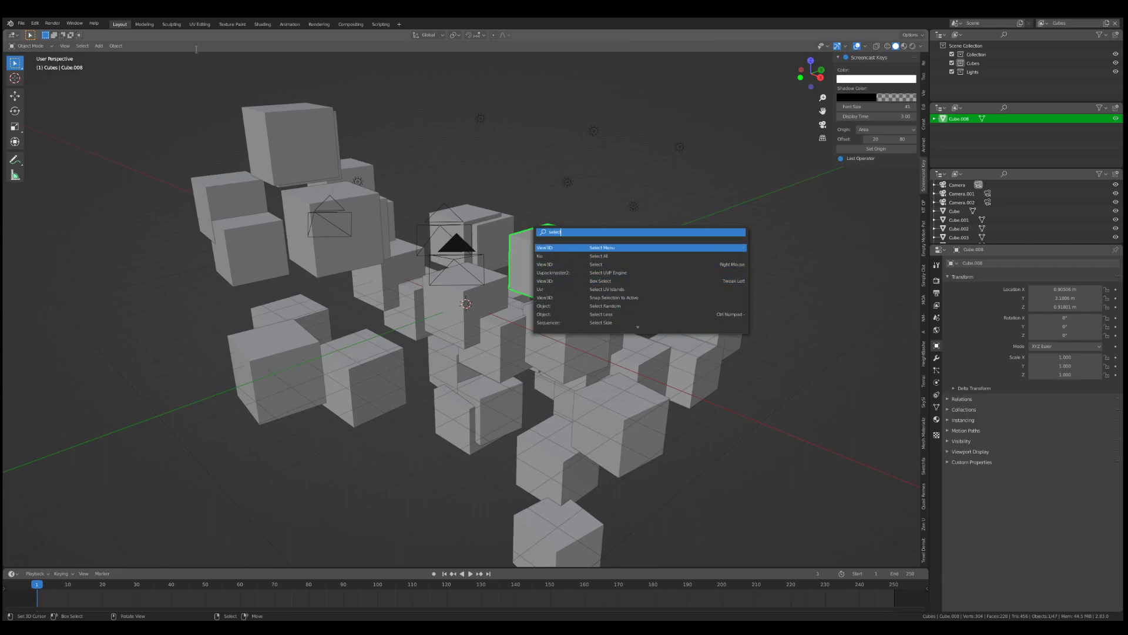
pyautogui.press('Escape')
# - Select all mesh objects by type and move them to the Cubes collection
pyautogui.rightClick(315, 159)
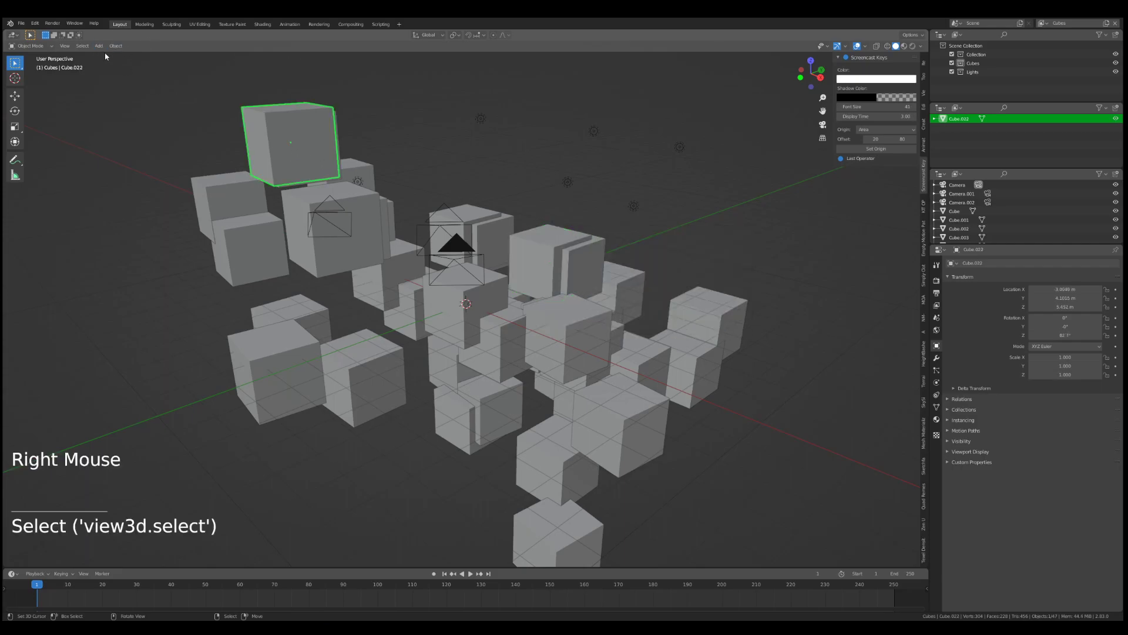
pyautogui.click(83, 46)
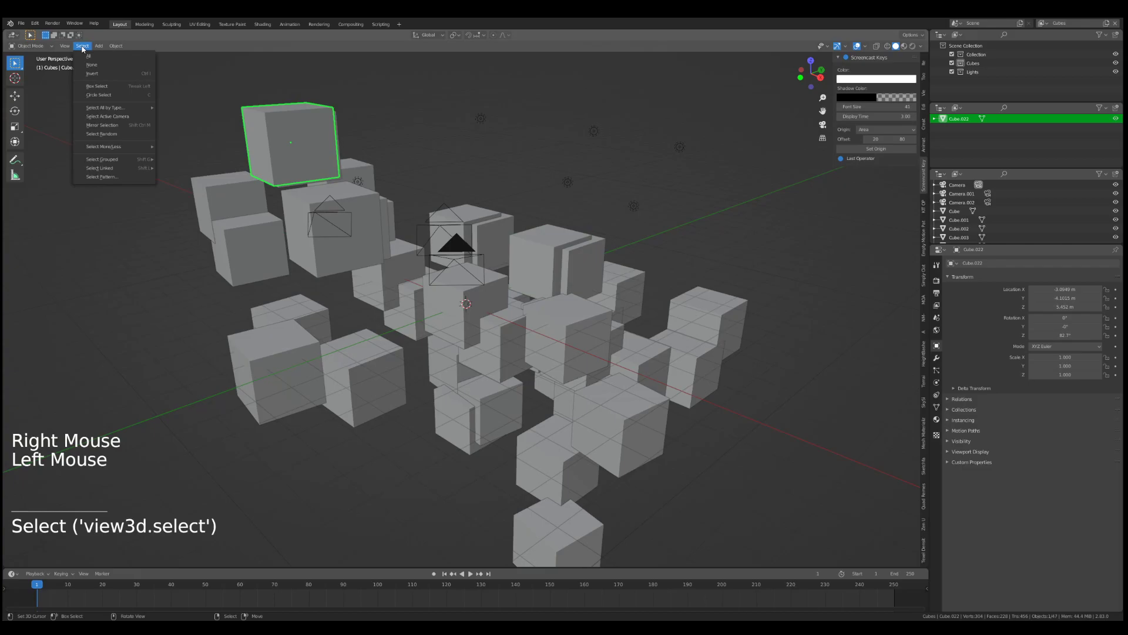
pyautogui.moveTo(124, 112)
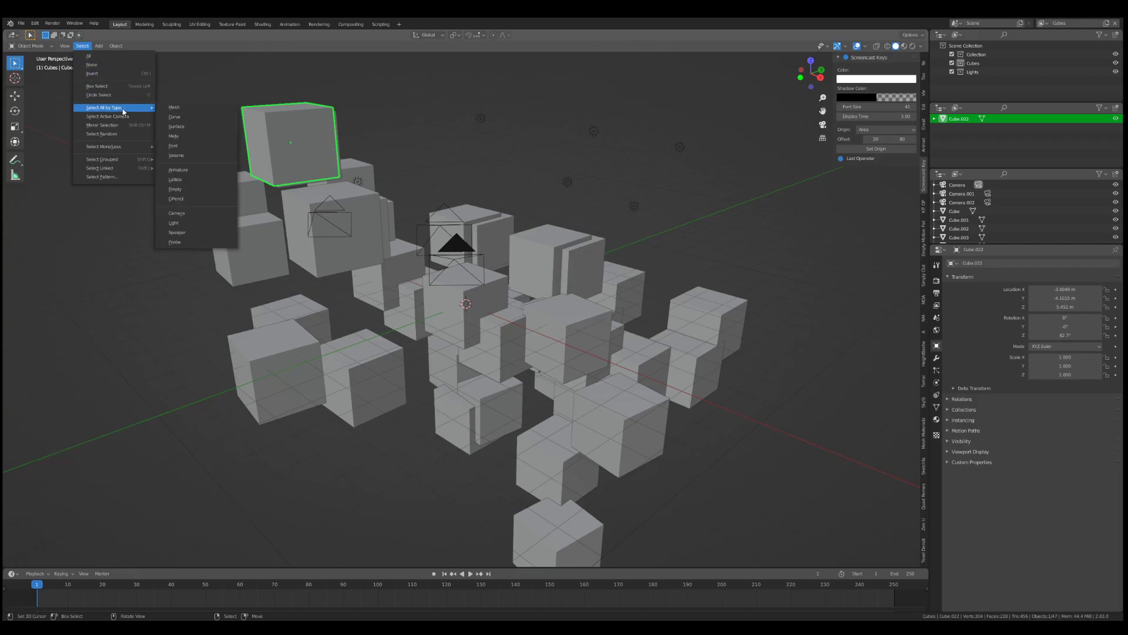
pyautogui.click(181, 111)
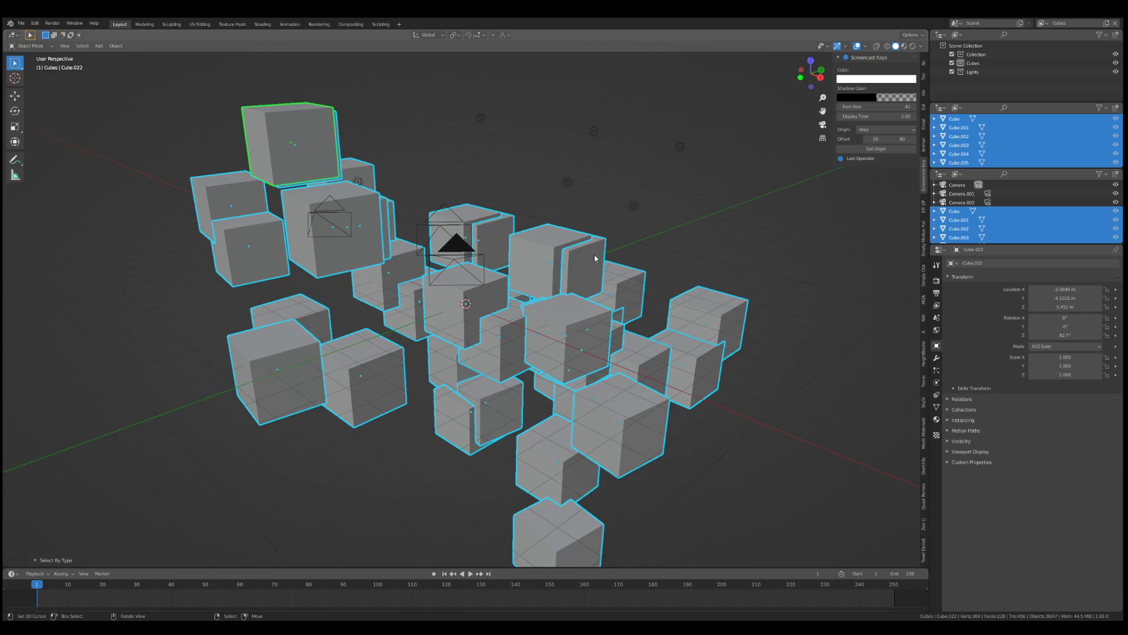
pyautogui.press('m')
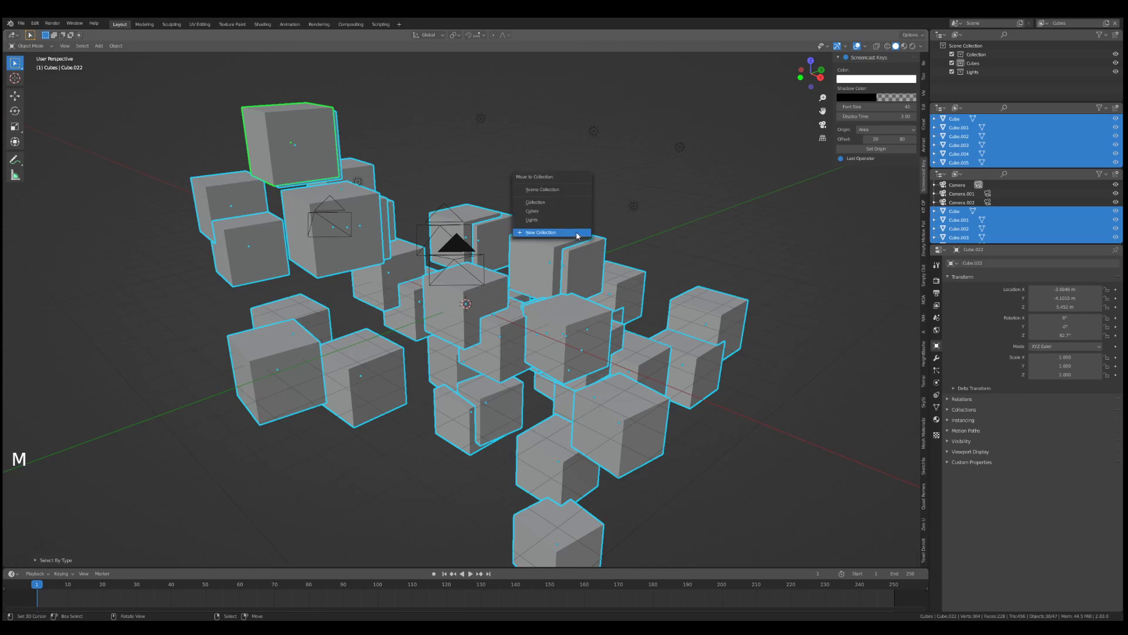
pyautogui.click(559, 209)
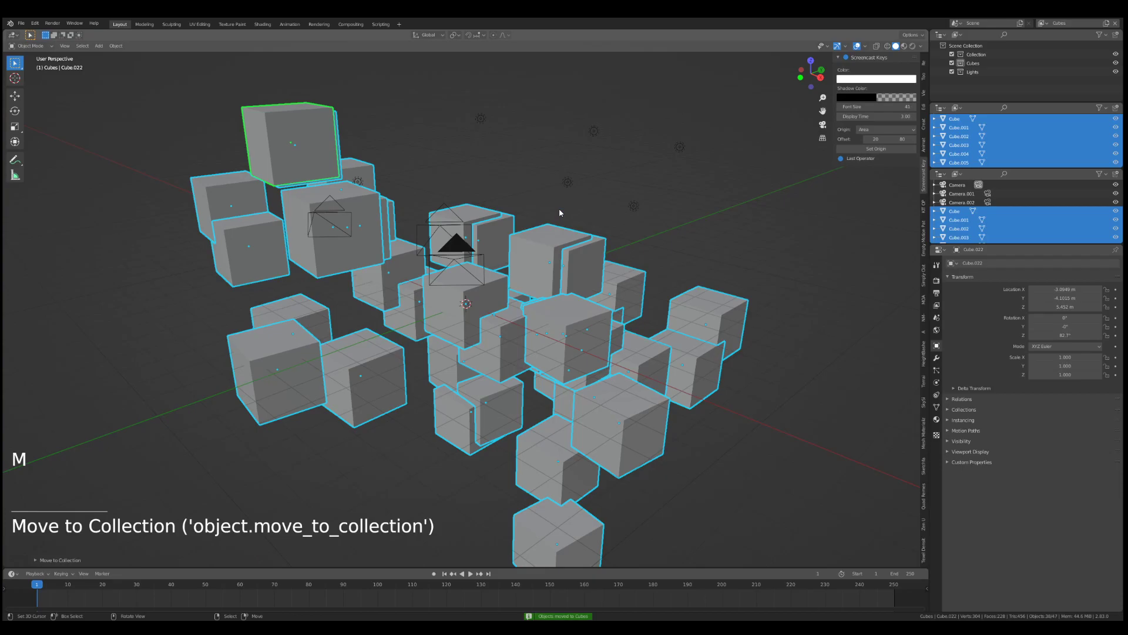
# - Select all light objects by type and move them to the existing Lights collection
pyautogui.rightClick(565, 191)
pyautogui.click(82, 46)
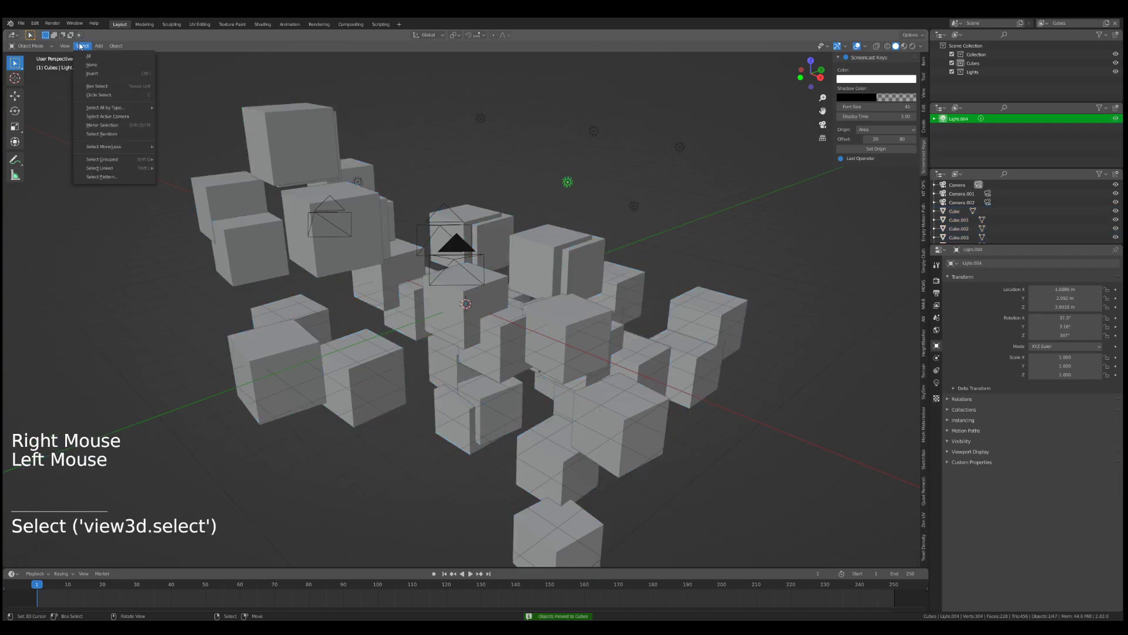
pyautogui.moveTo(143, 111)
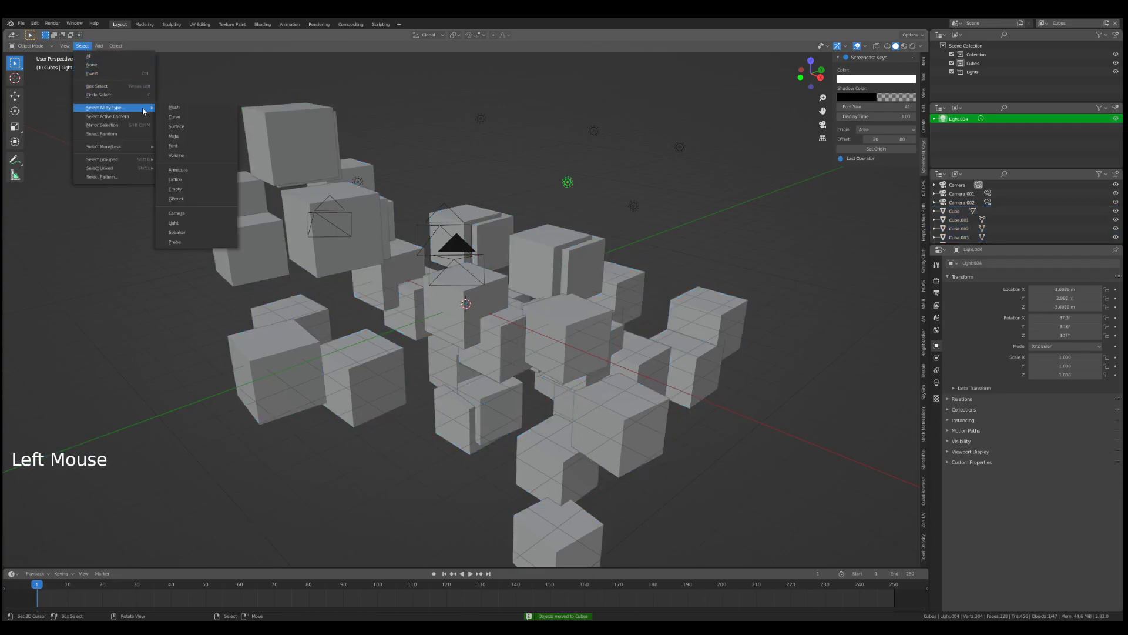
pyautogui.click(182, 222)
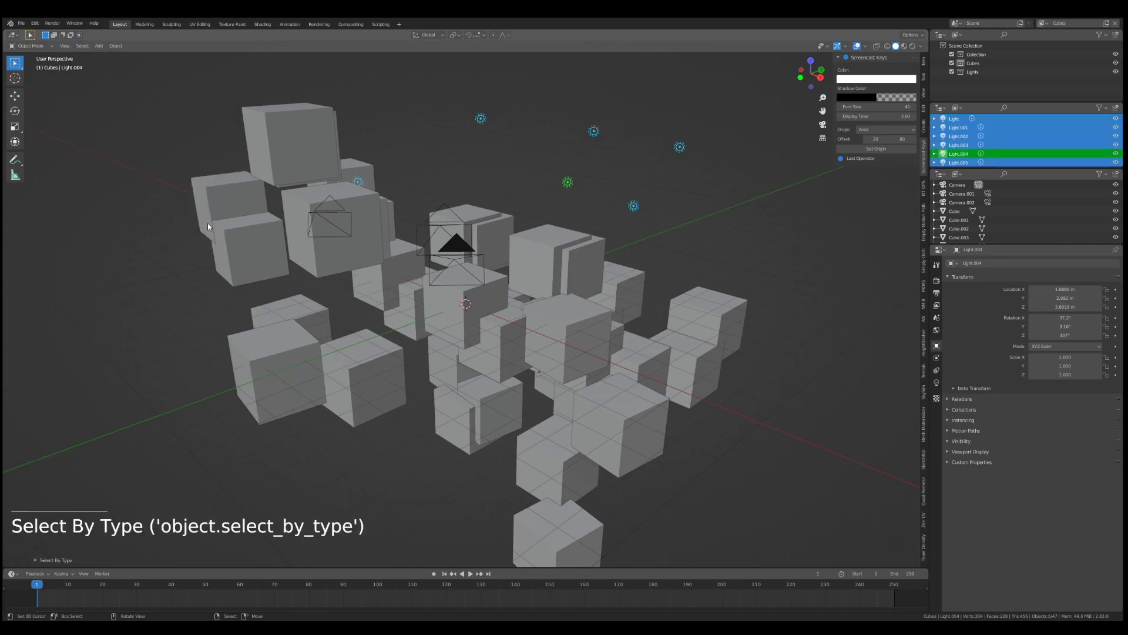
pyautogui.press('m')
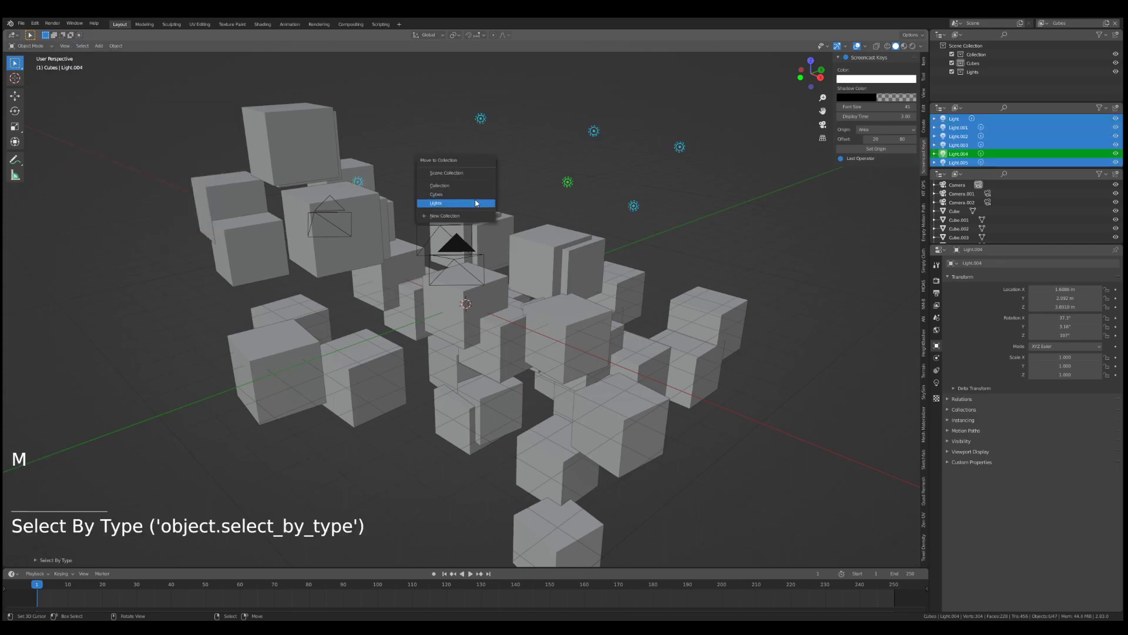
pyautogui.click(479, 201)
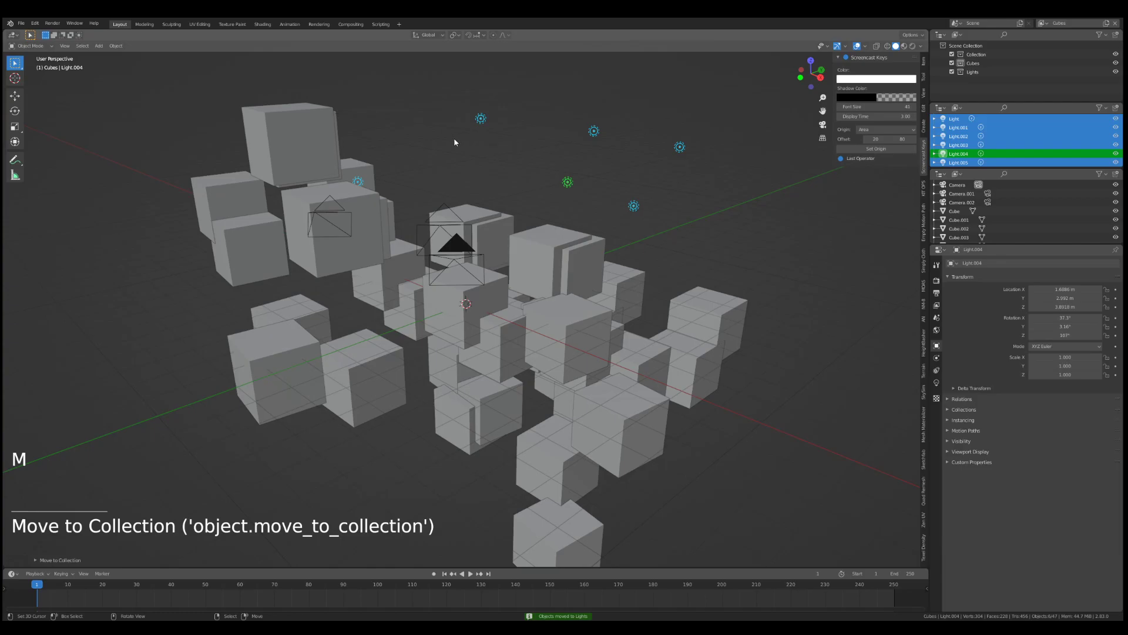
# - Select all camera objects by type and move them to a new collection named Cameras
pyautogui.click(80, 47)
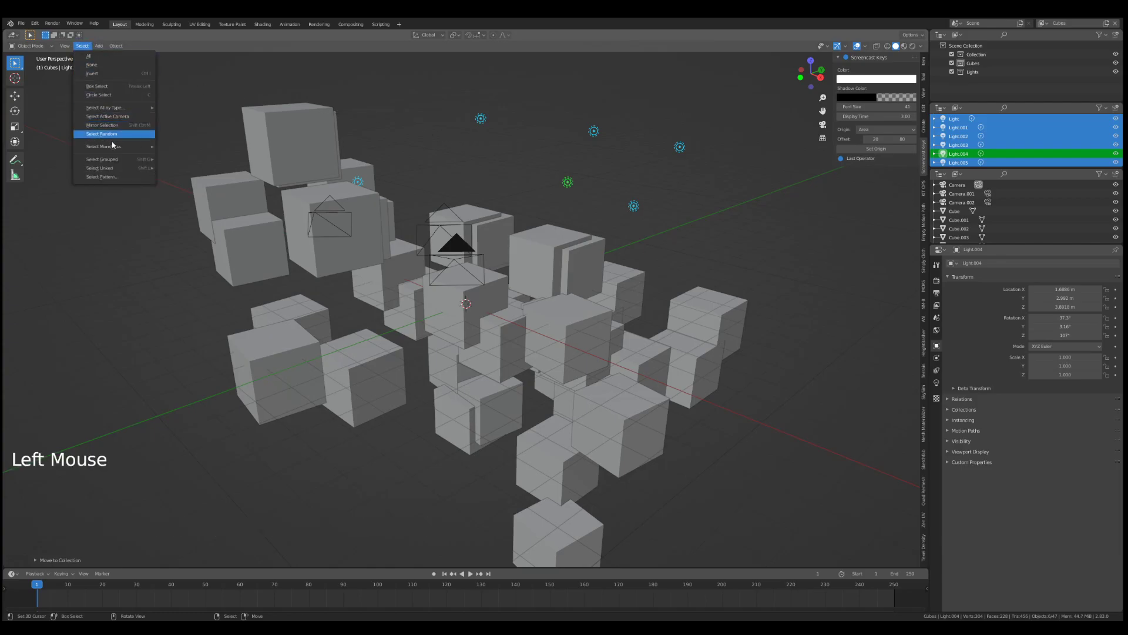
pyautogui.moveTo(127, 108)
pyautogui.click(201, 214)
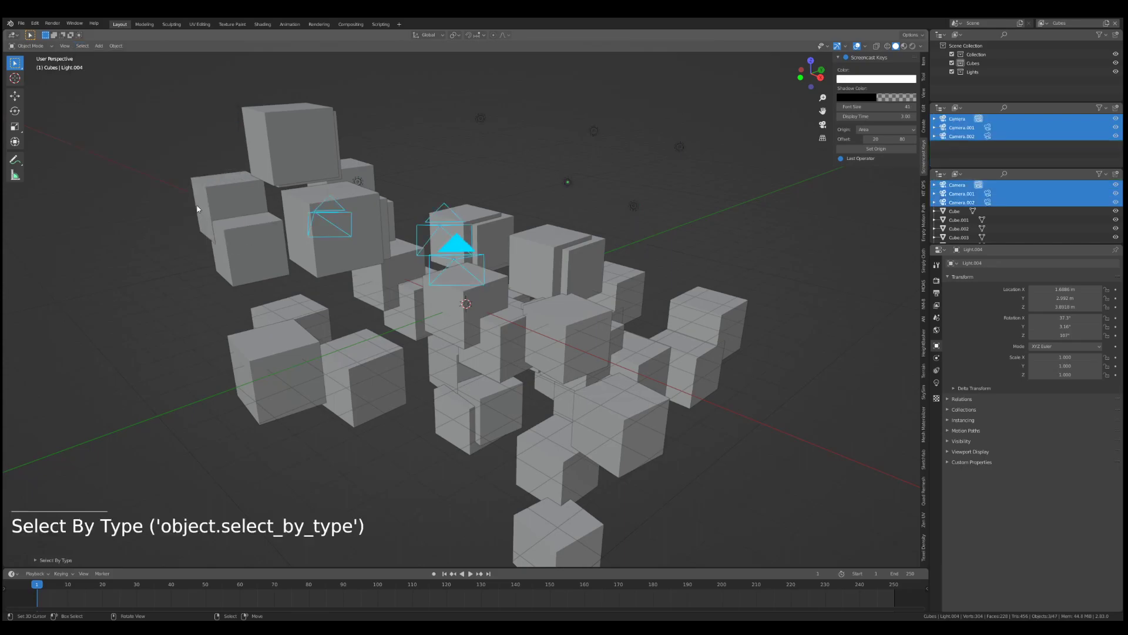
pyautogui.press('m')
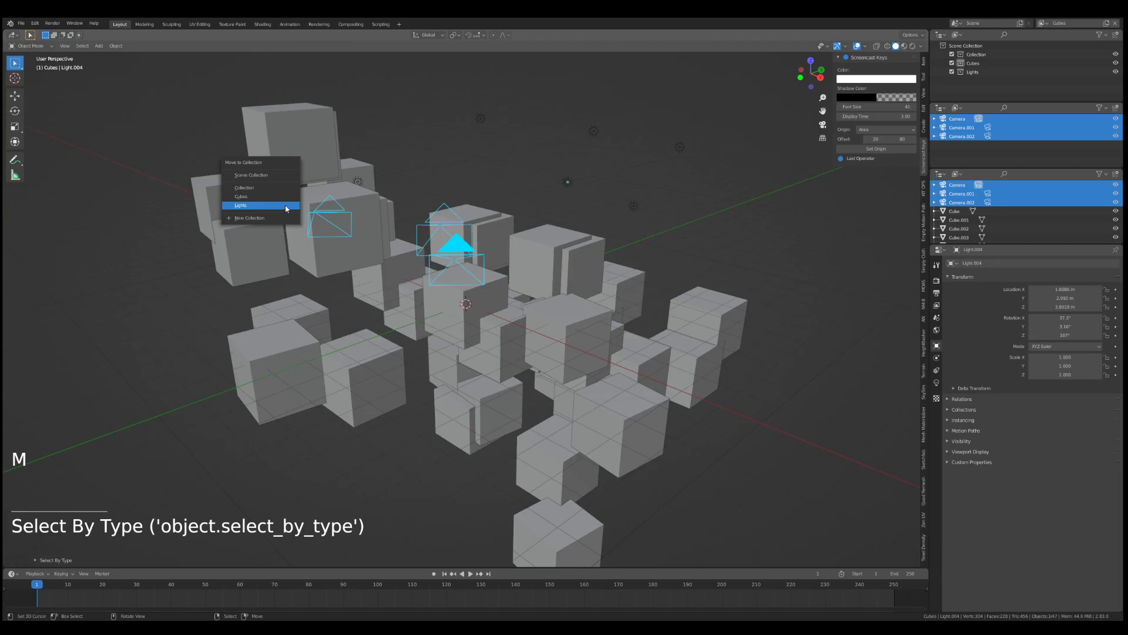
pyautogui.click(267, 219)
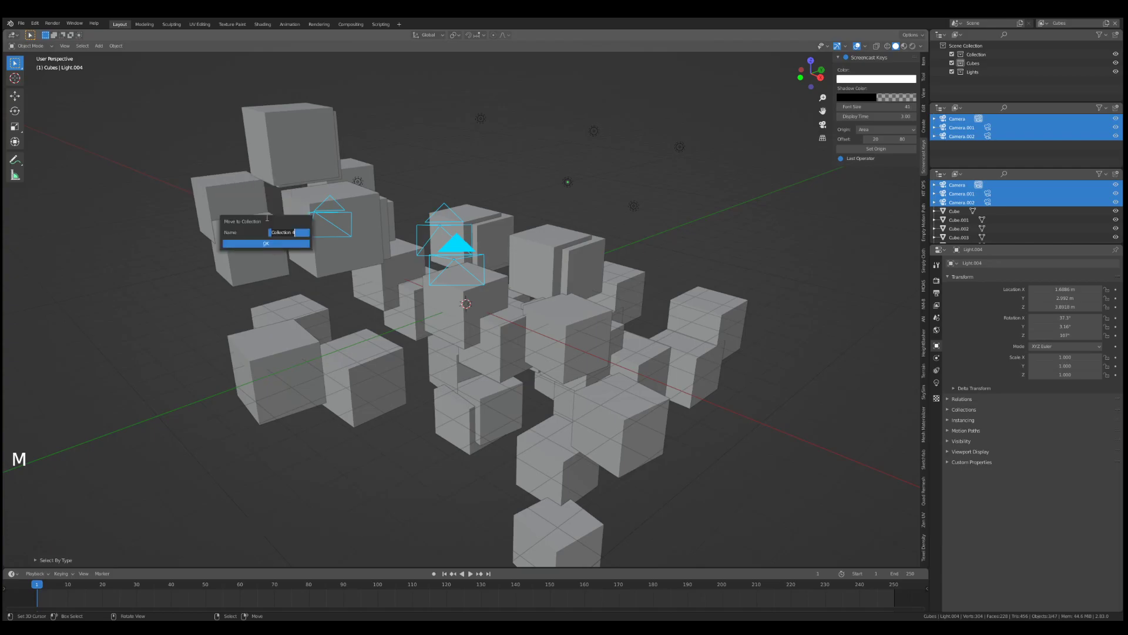
pyautogui.write('Cameras')
pyautogui.press('Return')
pyautogui.click(265, 243)
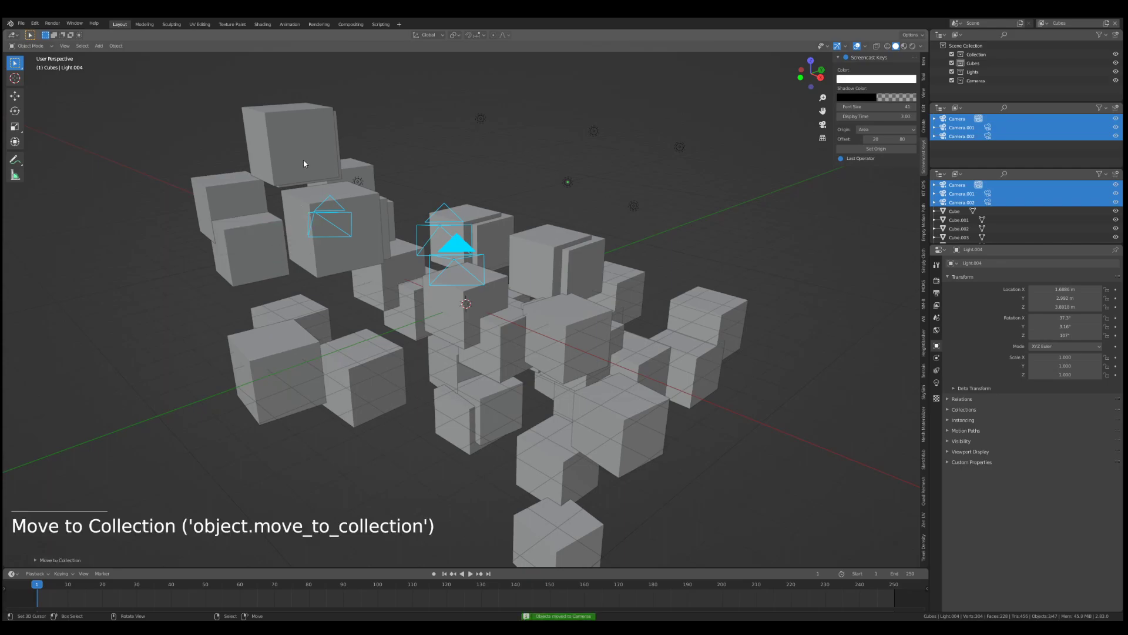
# - Add the select-by-type Mesh command to Quick Favorites and use it from there to select all cubes
pyautogui.rightClick(305, 160)
pyautogui.press('`')
pyautogui.press('`')
pyautogui.press('q')
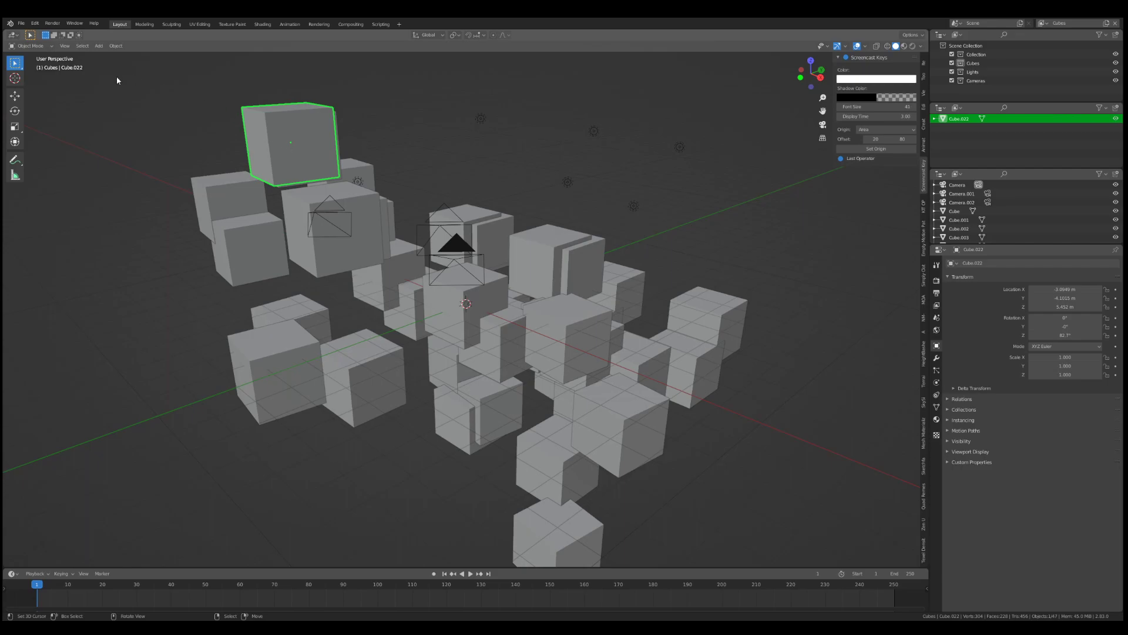
pyautogui.click(83, 46)
pyautogui.moveTo(112, 107)
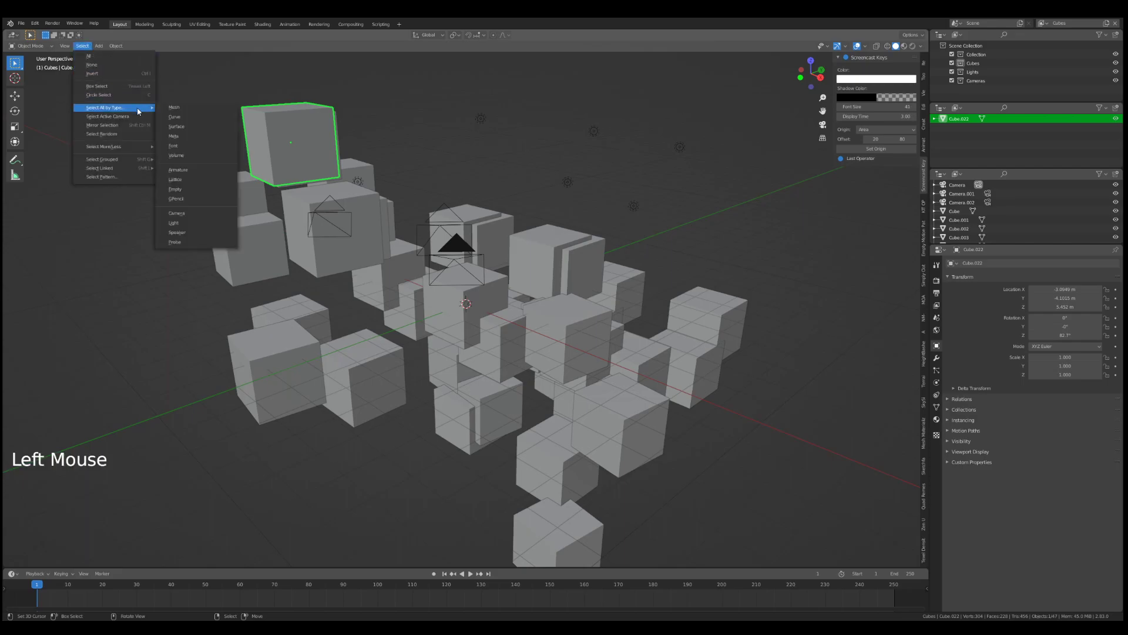
pyautogui.rightClick(178, 108)
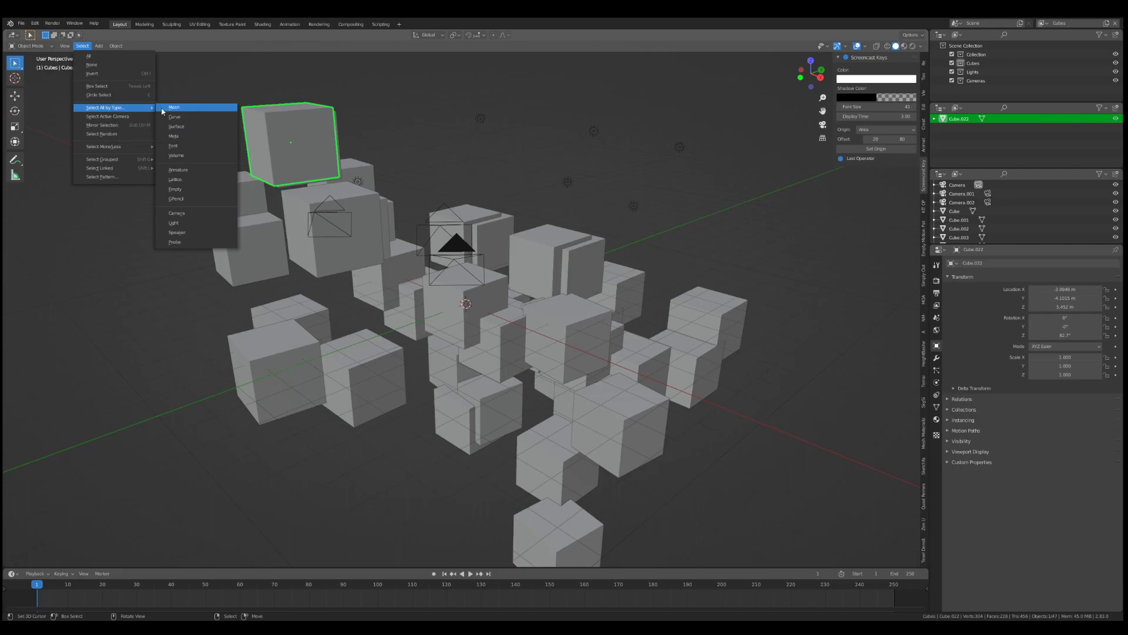
pyautogui.click(146, 110)
pyautogui.press('q')
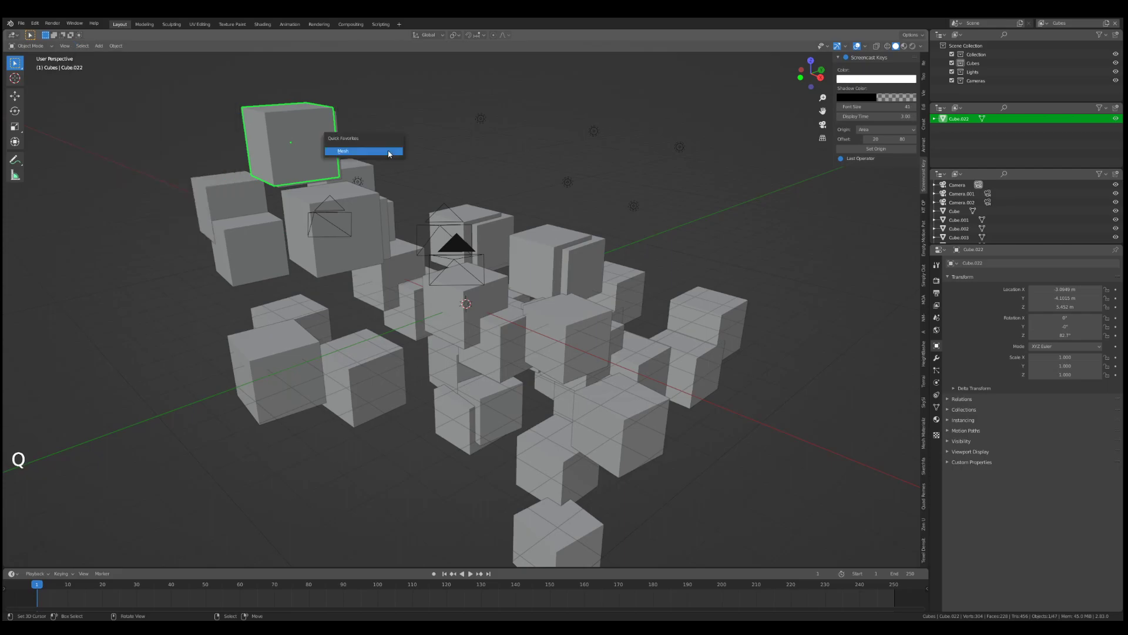
pyautogui.click(339, 152)
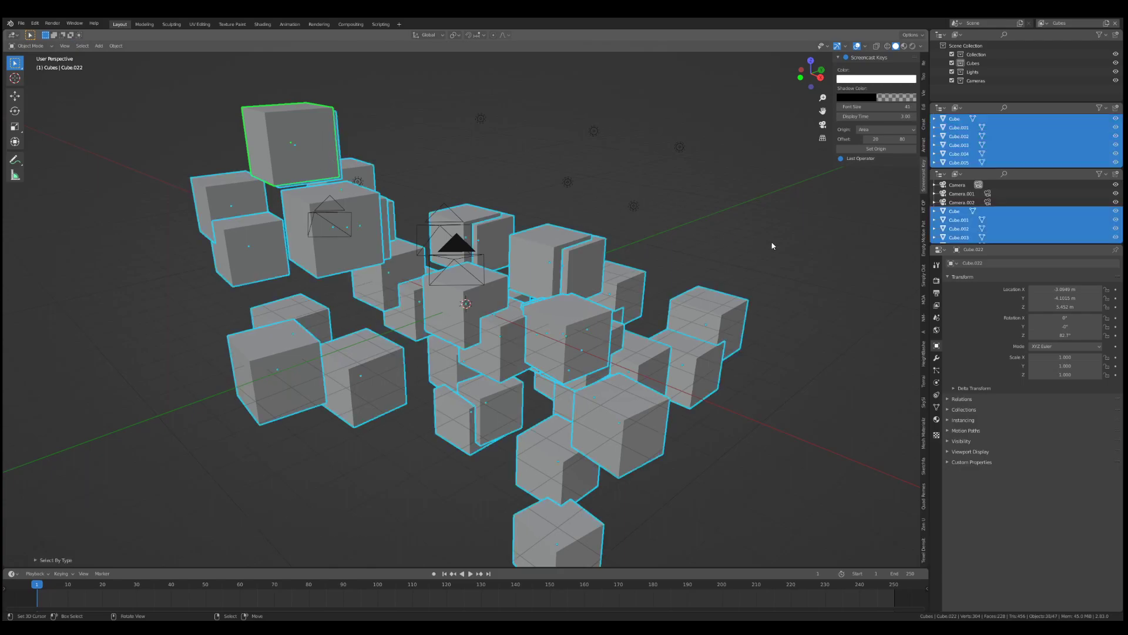
# - Add the Array modifier from the list of available modifiers to Quick Favorites
pyautogui.click(711, 232)
pyautogui.click(937, 358)
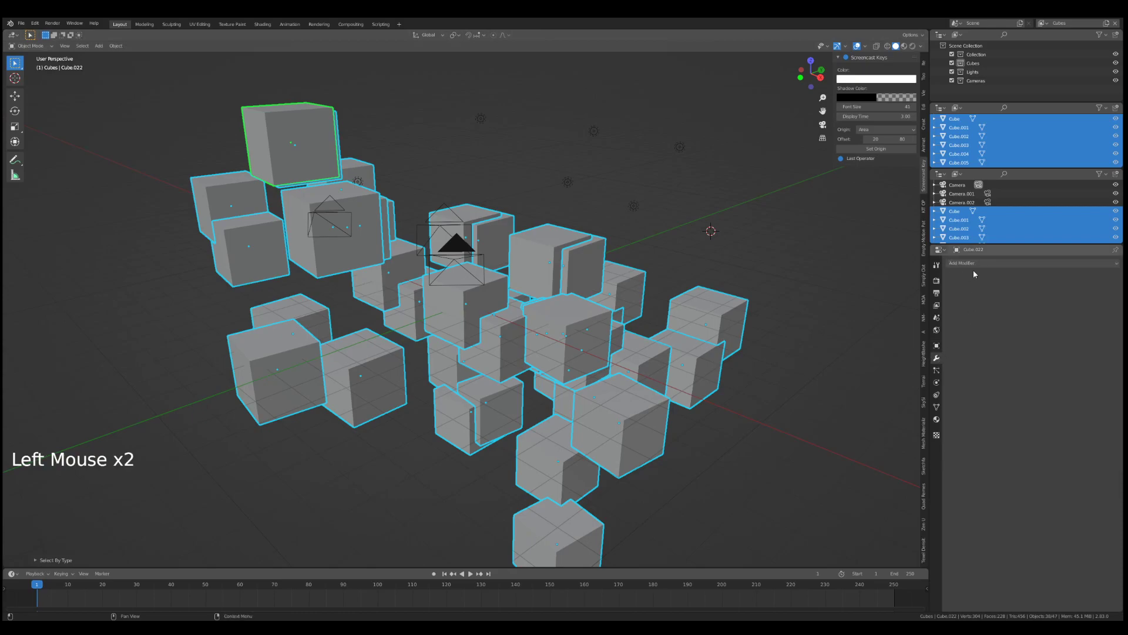
pyautogui.click(964, 263)
pyautogui.rightClick(954, 284)
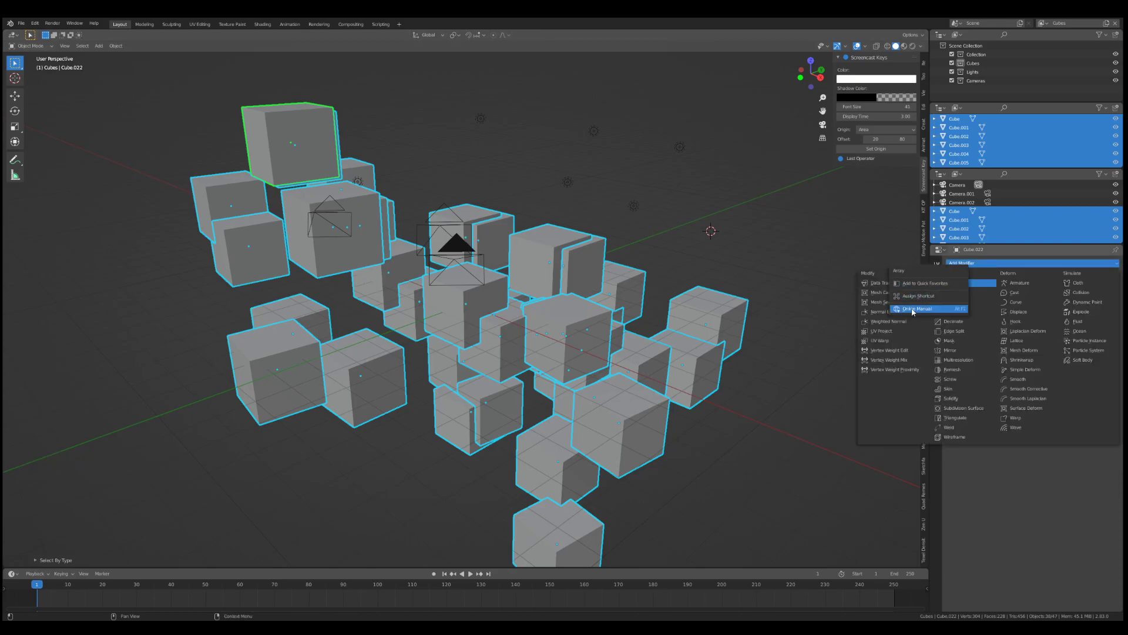
pyautogui.click(912, 284)
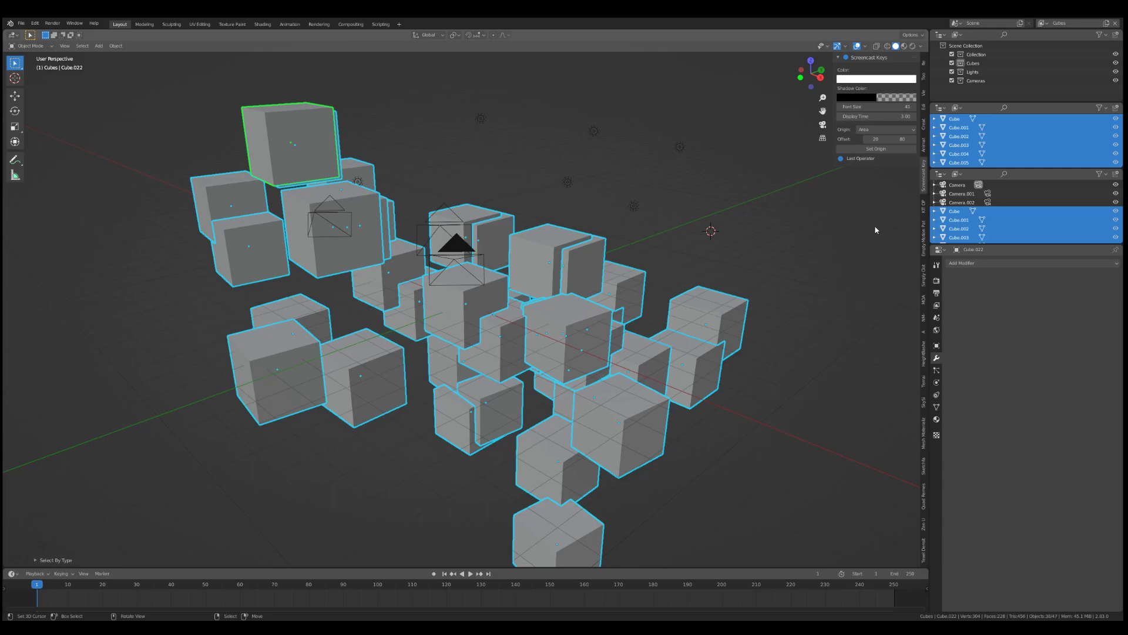
# - Make the Lights collection active in the Outliner and deselect all objects
pyautogui.click(974, 63)
pyautogui.click(970, 72)
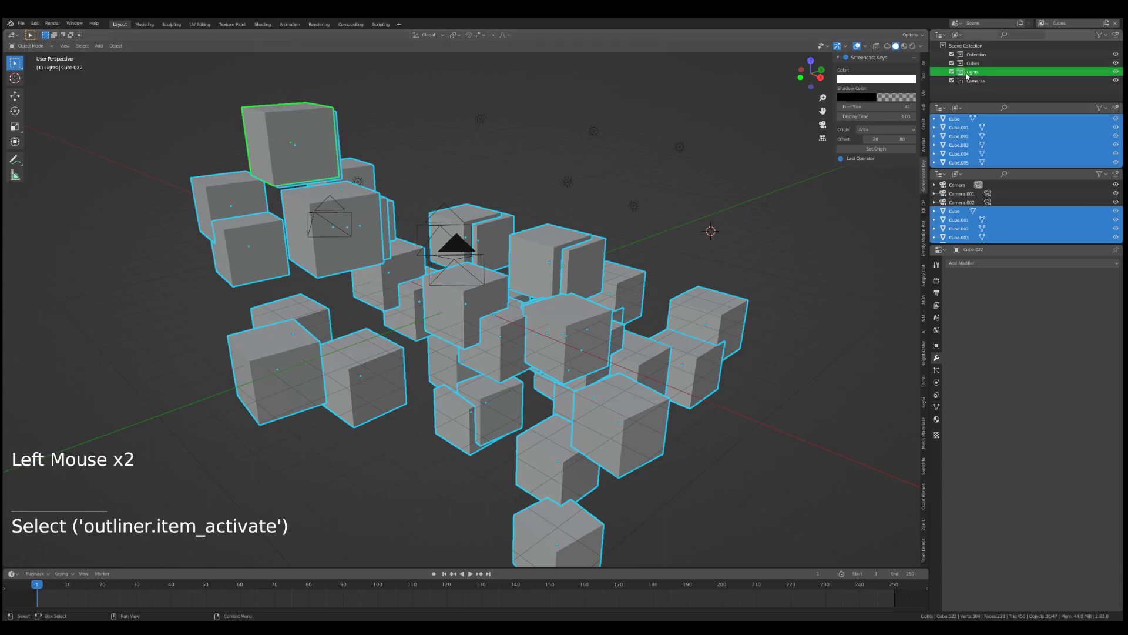
pyautogui.click(972, 81)
pyautogui.click(972, 80)
pyautogui.press('a')
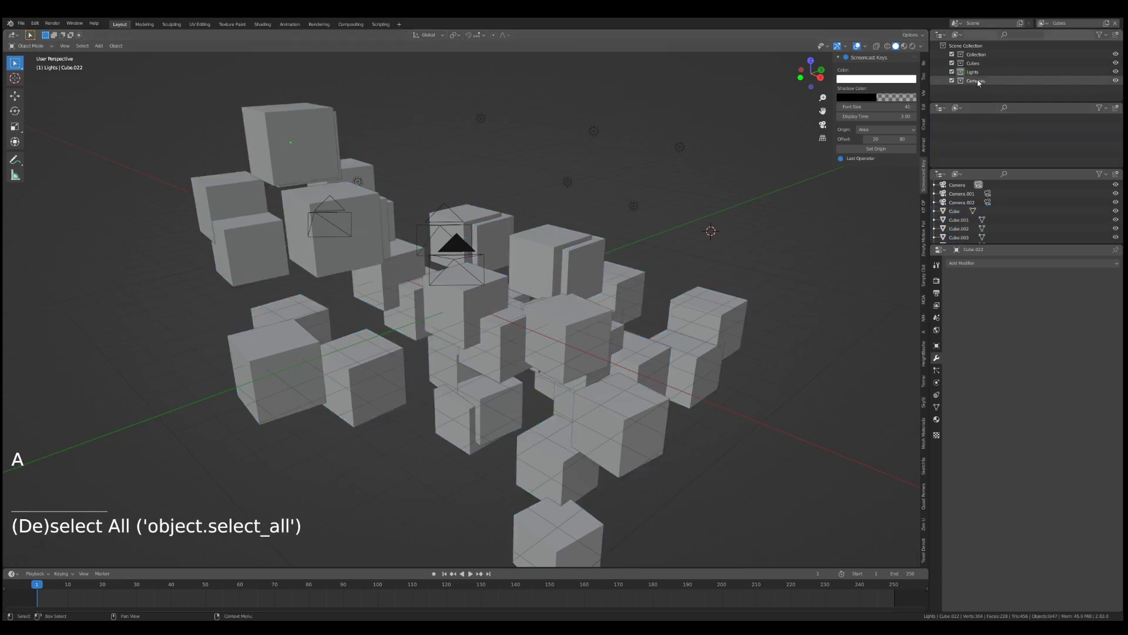
# - Exclude and re-include the Cameras, Lights and Cubes collections one after another
pyautogui.click(952, 81)
pyautogui.click(951, 82)
pyautogui.click(952, 71)
pyautogui.click(952, 71)
pyautogui.click(952, 63)
pyautogui.click(952, 62)
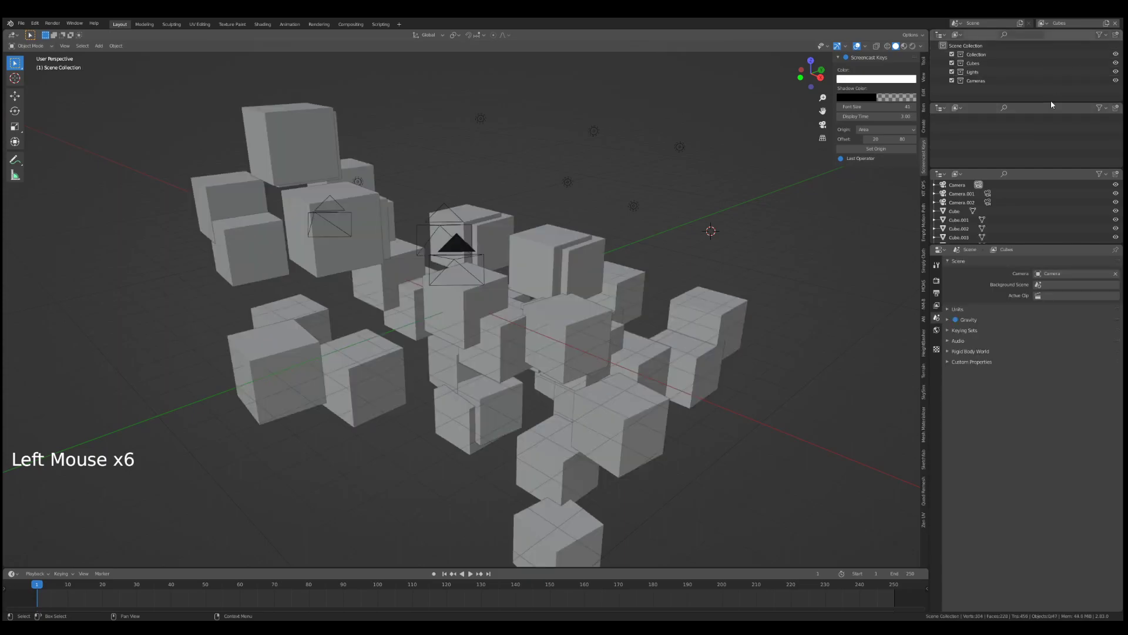
# - Split off another Outliner above the collections Outliner and set its display mode to Scenes
pyautogui.moveTo(1051, 102); pyautogui.dragTo(1053, 122)
pyautogui.moveTo(1063, 29); pyautogui.dragTo(1095, 70)
pyautogui.click(959, 36)
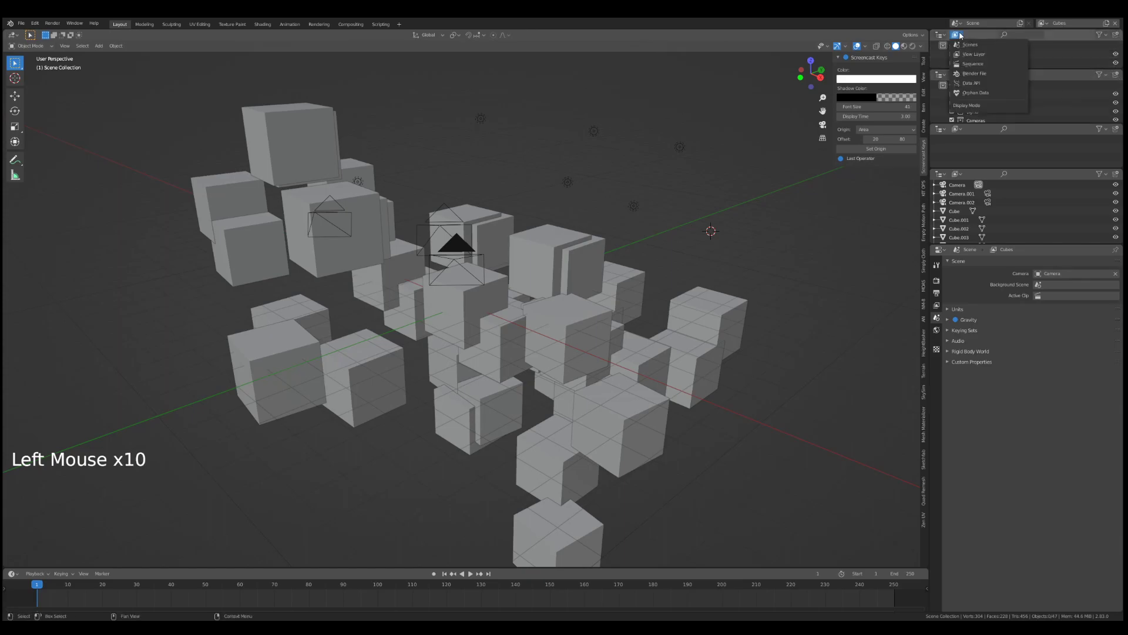
pyautogui.click(959, 35)
pyautogui.click(970, 46)
pyautogui.moveTo(1032, 69); pyautogui.dragTo(1030, 83)
pyautogui.click(1028, 63)
# - Enlarge the stacked Outliners so the view layers and the collections have more room
pyautogui.moveTo(1024, 125); pyautogui.dragTo(1014, 317)
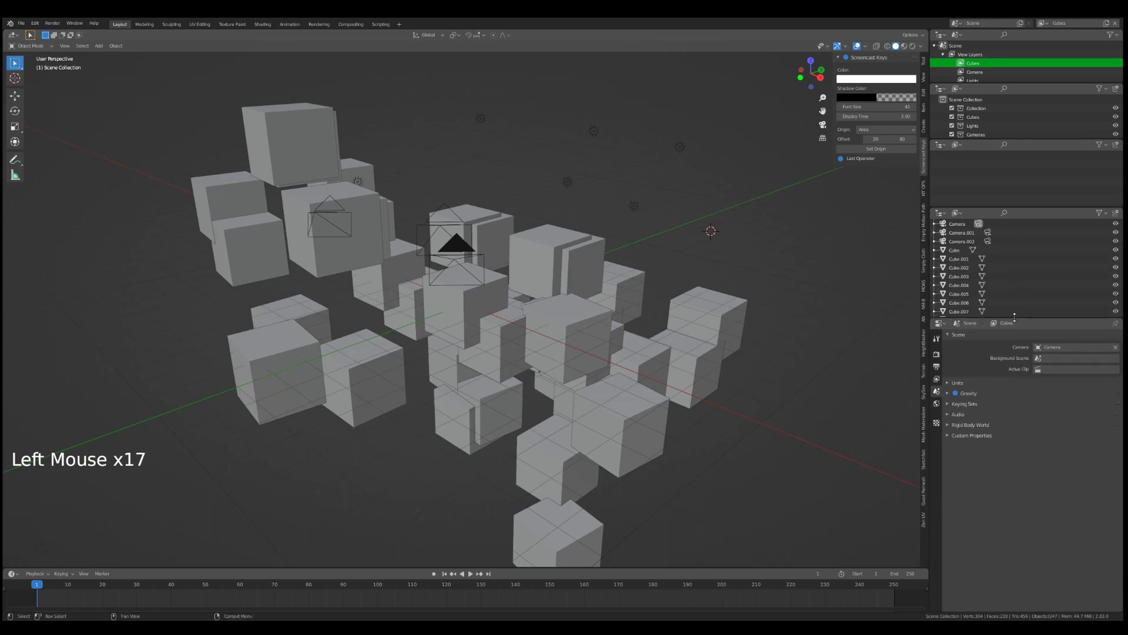
pyautogui.moveTo(1048, 144); pyautogui.dragTo(1045, 150)
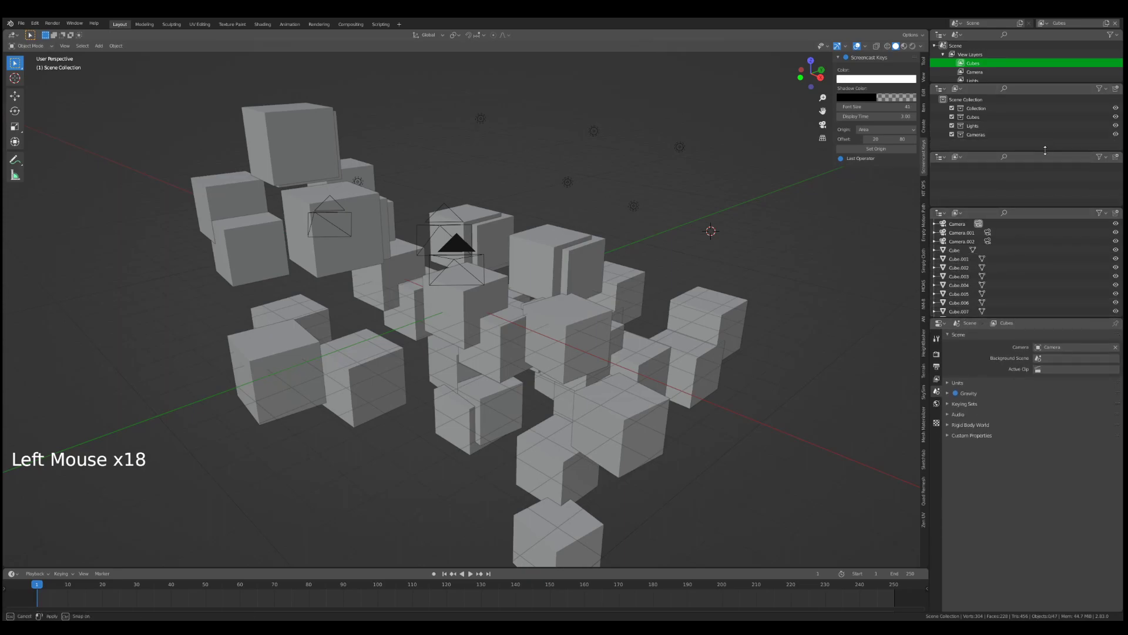
pyautogui.moveTo(1038, 84); pyautogui.dragTo(1036, 100)
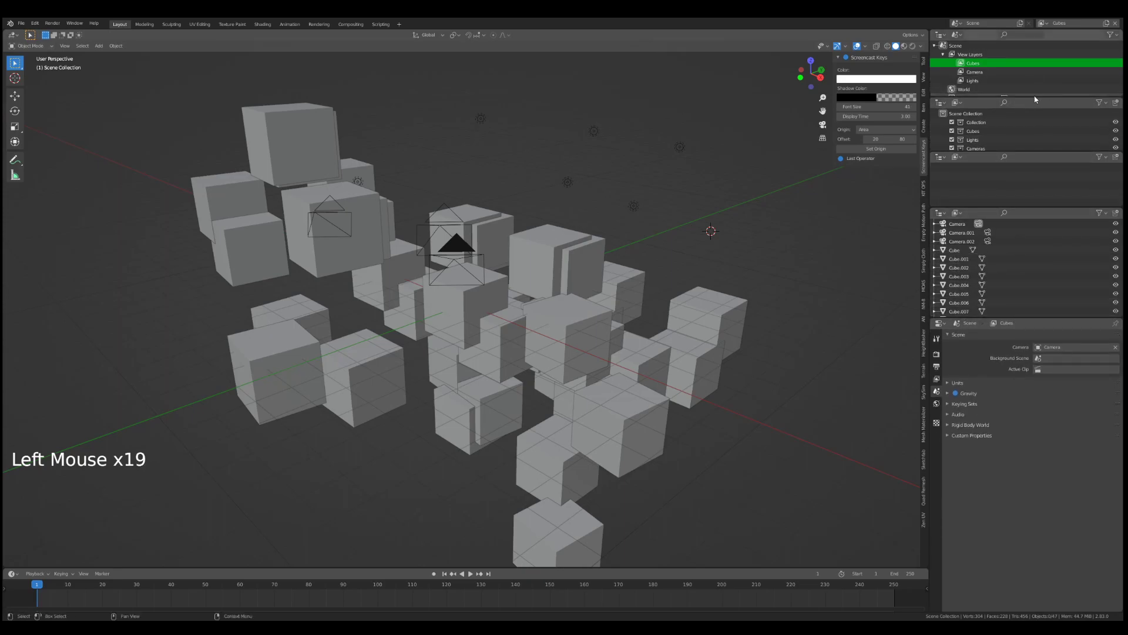
# - Exclude the Lights and Cameras collections from the Cubes view layer, and the Lights and Cubes collections from the Camera view layer
pyautogui.click(952, 140)
pyautogui.click(952, 149)
pyautogui.click(987, 72)
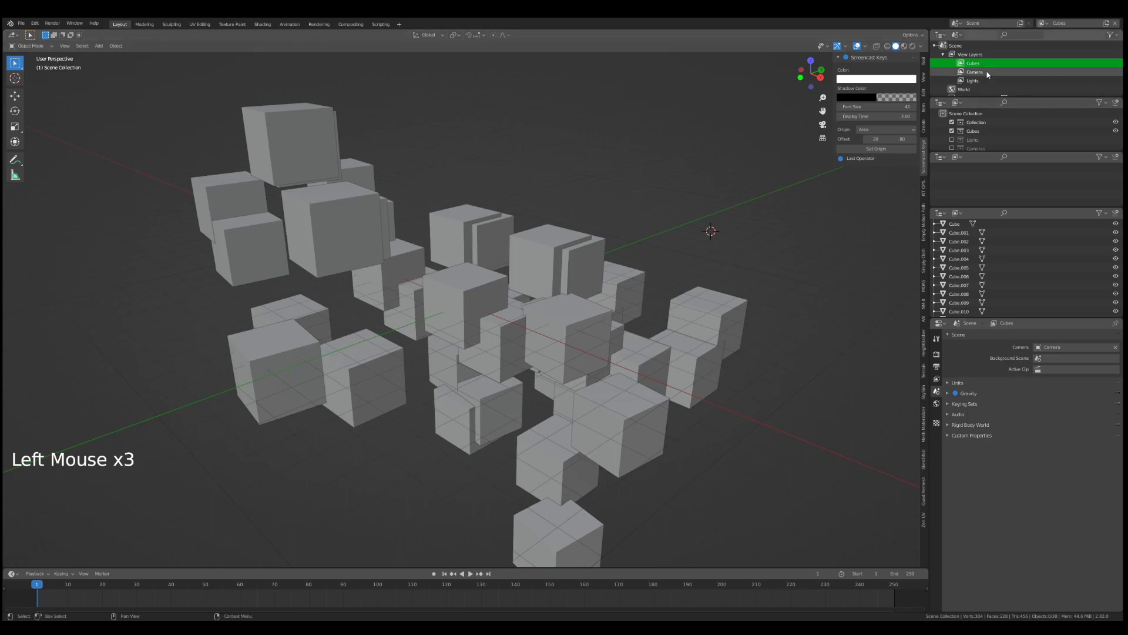
pyautogui.scroll(-1, 955, 145)
pyautogui.click(952, 133)
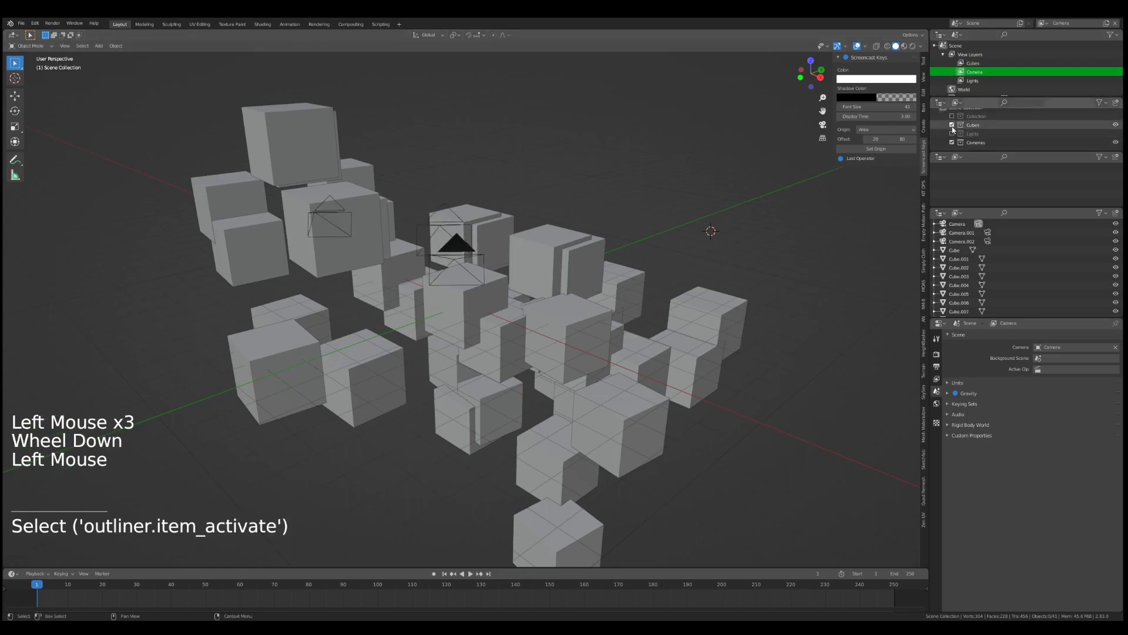
pyautogui.click(952, 125)
# - Switch to the Lights view layer and exclude the Cubes and Cameras collections from it
pyautogui.click(973, 80)
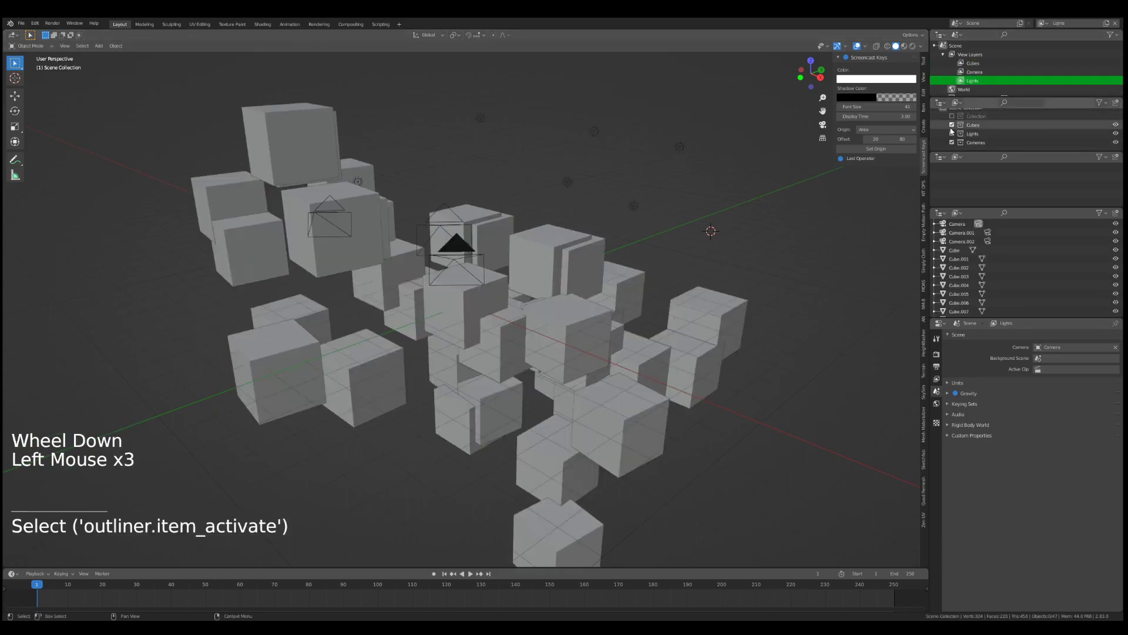
pyautogui.click(952, 124)
pyautogui.click(952, 143)
# - Switch between the Camera, Cubes and Lights view layers to check their contents, ending on Cubes
pyautogui.click(974, 72)
pyautogui.click(974, 63)
pyautogui.click(976, 72)
pyautogui.click(976, 81)
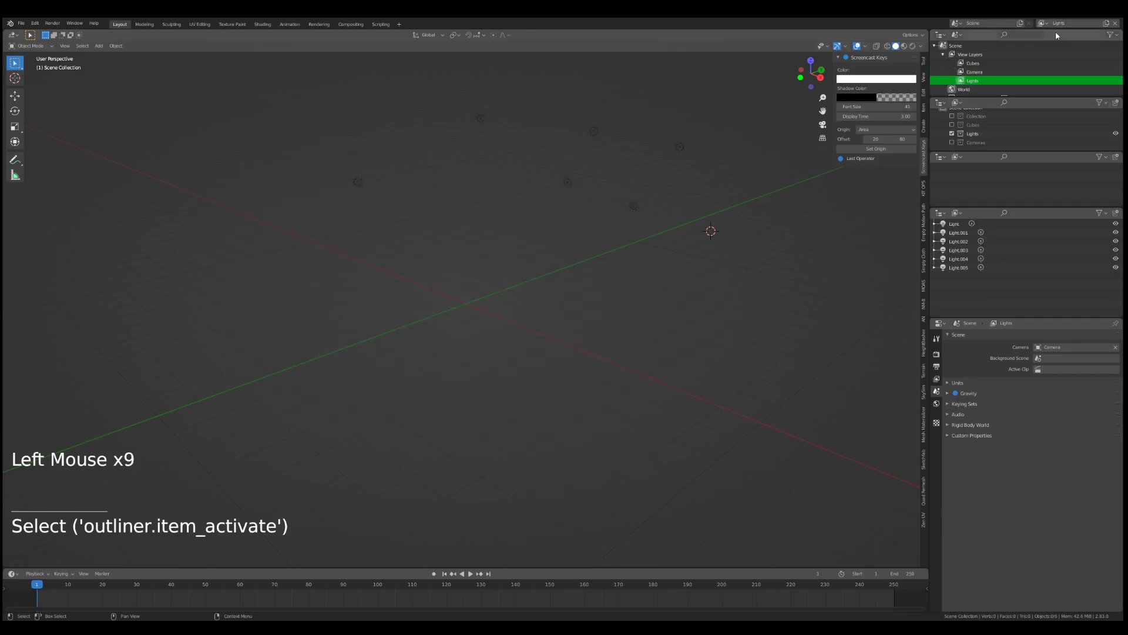
pyautogui.click(976, 64)
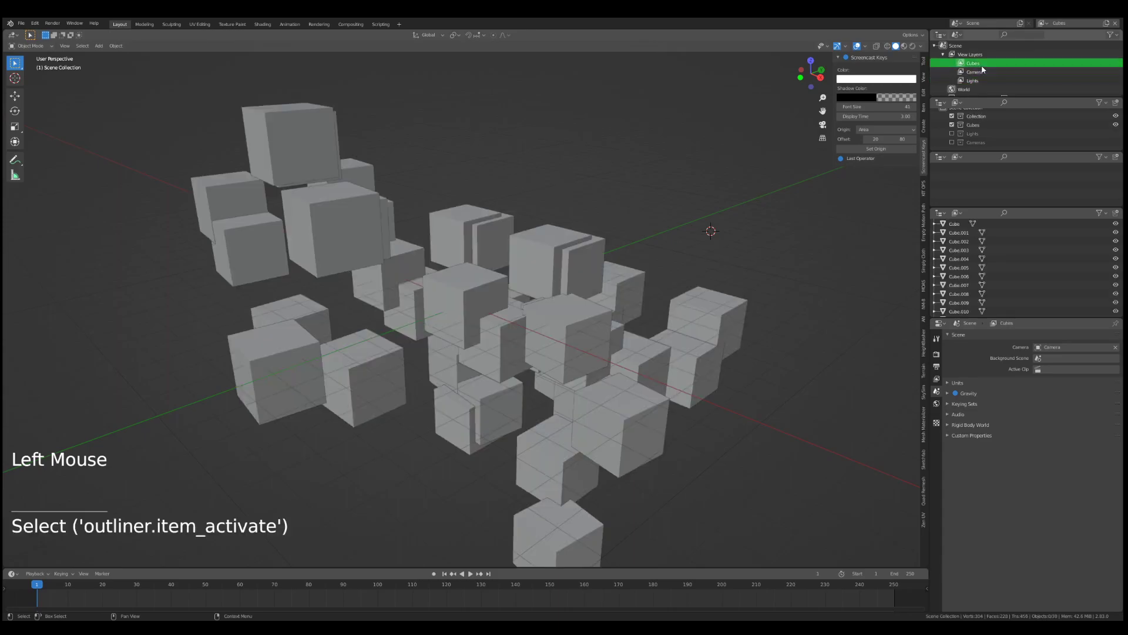
# - Add a new view layer with default settings and name it All
pyautogui.click(1106, 24)
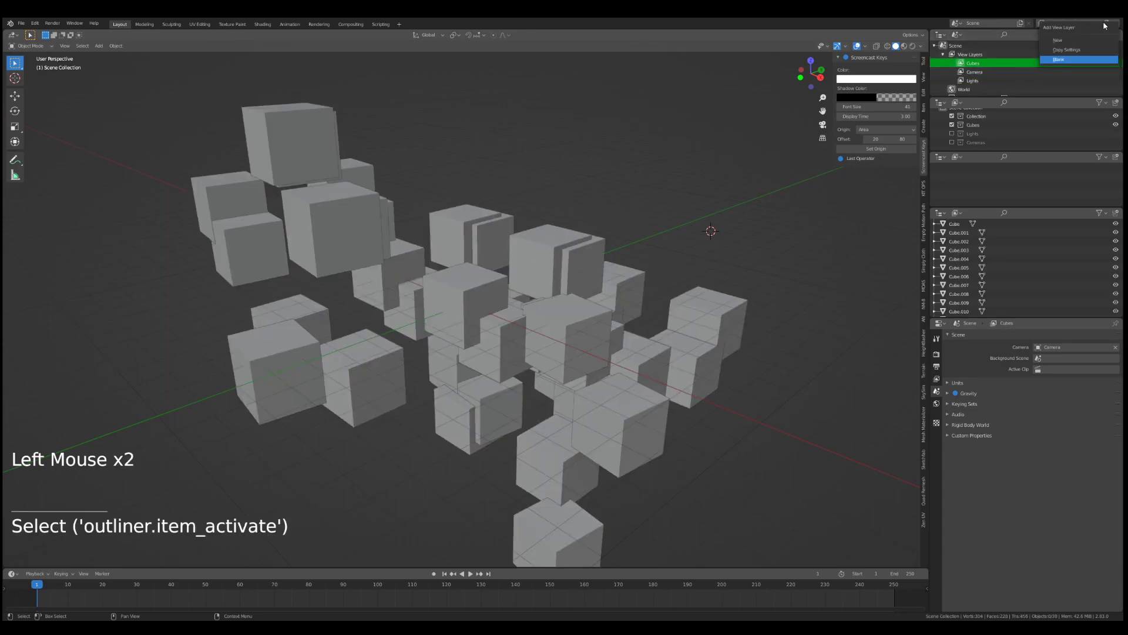
pyautogui.click(1072, 43)
pyautogui.click(1069, 23)
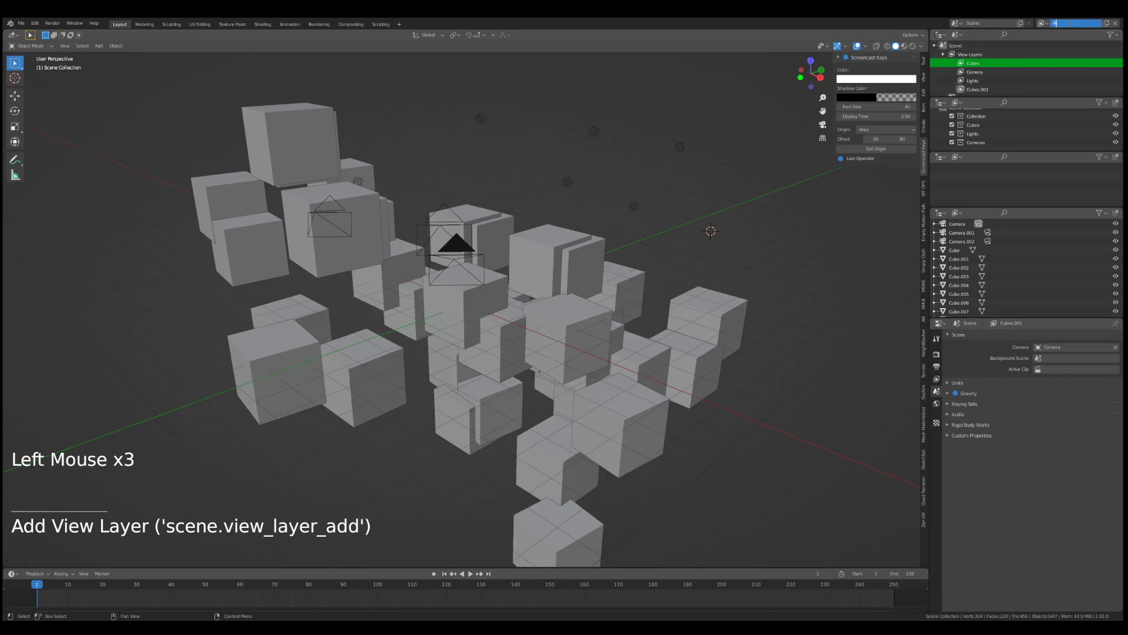
pyautogui.write('All')
pyautogui.press('Return')
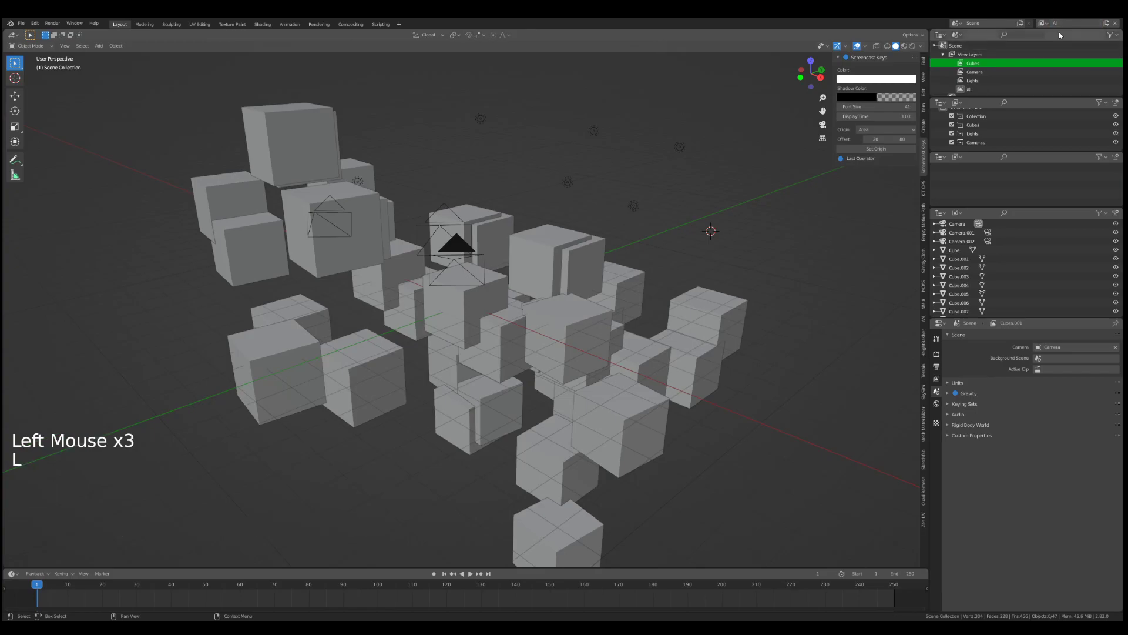
# - Step through the All, Lights, Camera and Cubes view layers to compare their contents, returning to All
pyautogui.click(973, 89)
pyautogui.click(974, 81)
pyautogui.click(977, 73)
pyautogui.click(976, 64)
pyautogui.click(976, 72)
pyautogui.click(974, 81)
pyautogui.click(975, 89)
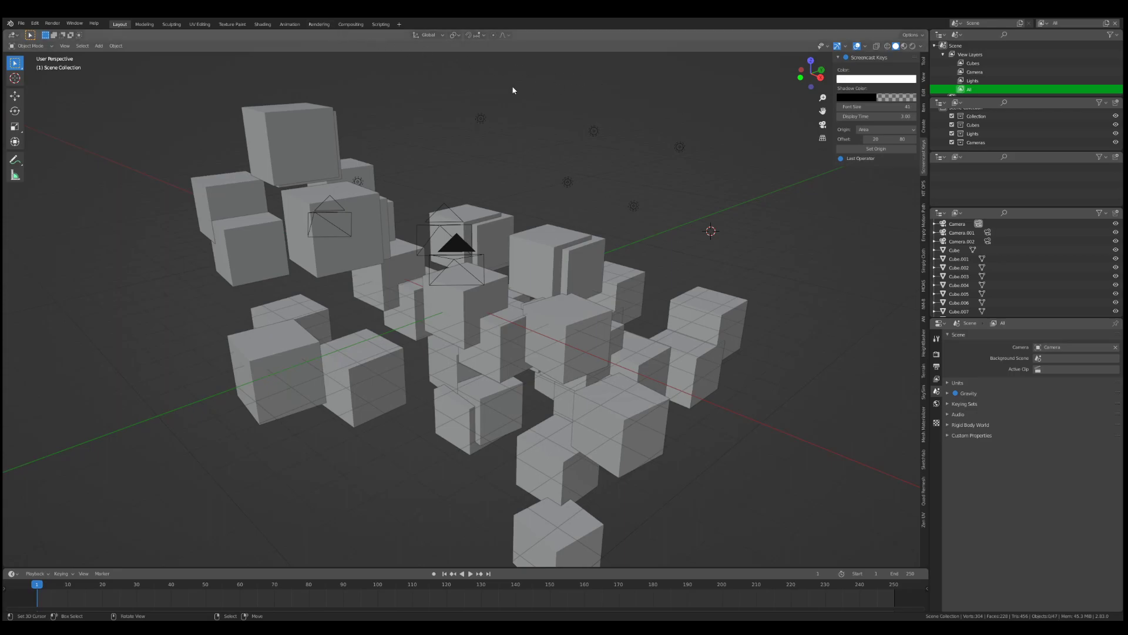
# - Switch to the Compositing workspace and enable the use of nodes
pyautogui.click(348, 25)
pyautogui.click(97, 35)
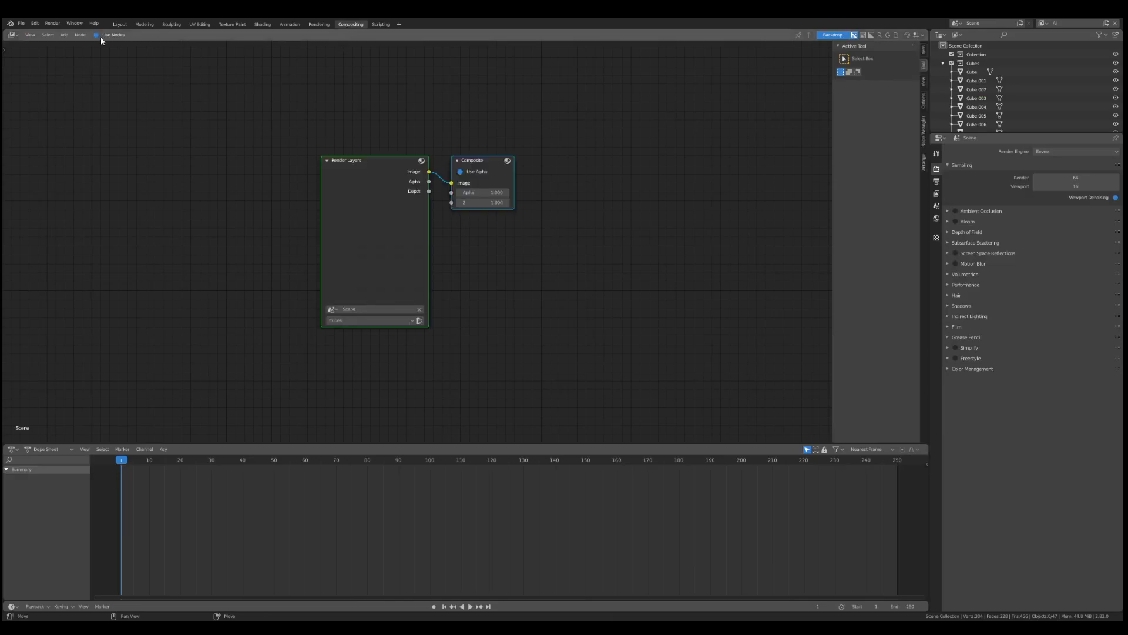
# - Move the Render Layers node away from the Composite node and add a File Output node below the Composite node
pyautogui.moveTo(369, 174); pyautogui.dragTo(257, 136)
pyautogui.click(253, 283)
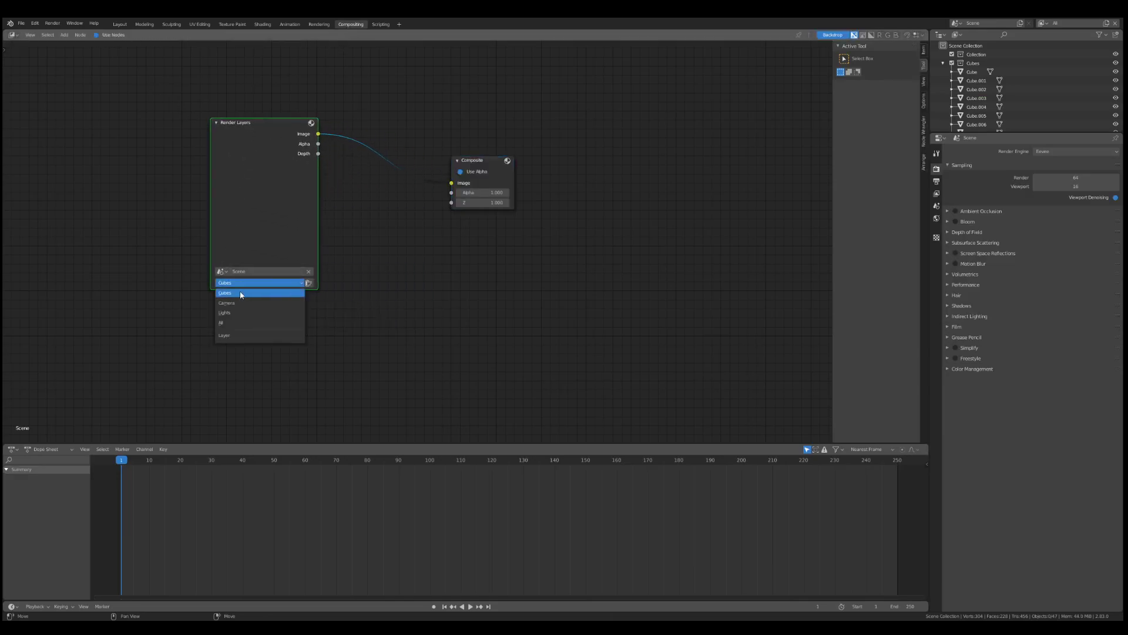
pyautogui.hotkey('shift', 'a')
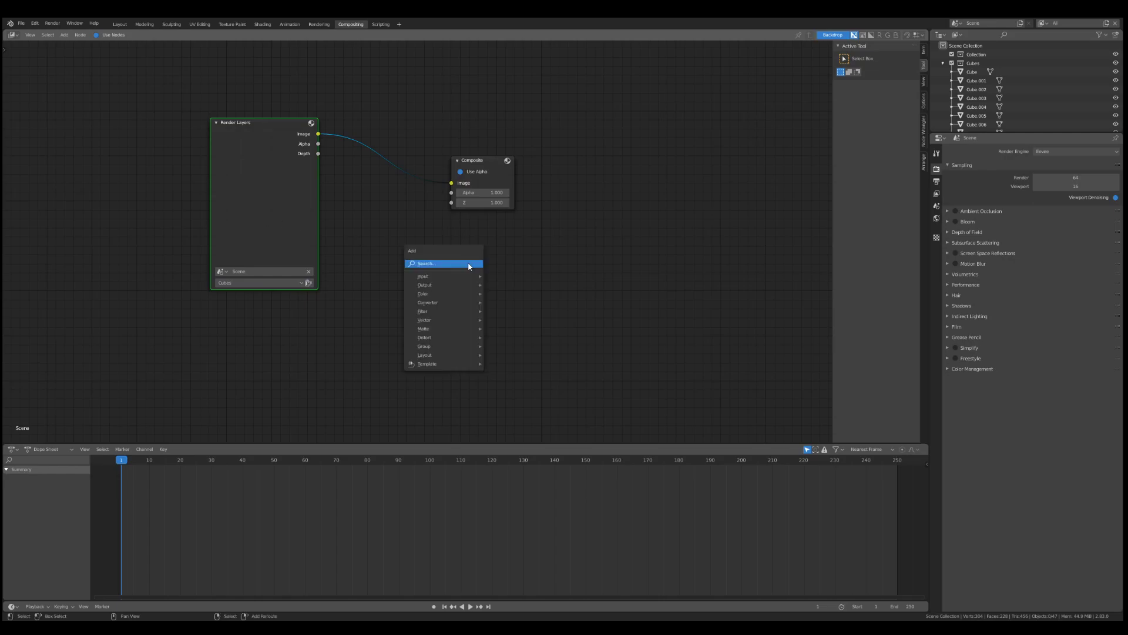
pyautogui.click(469, 259)
pyautogui.write('file')
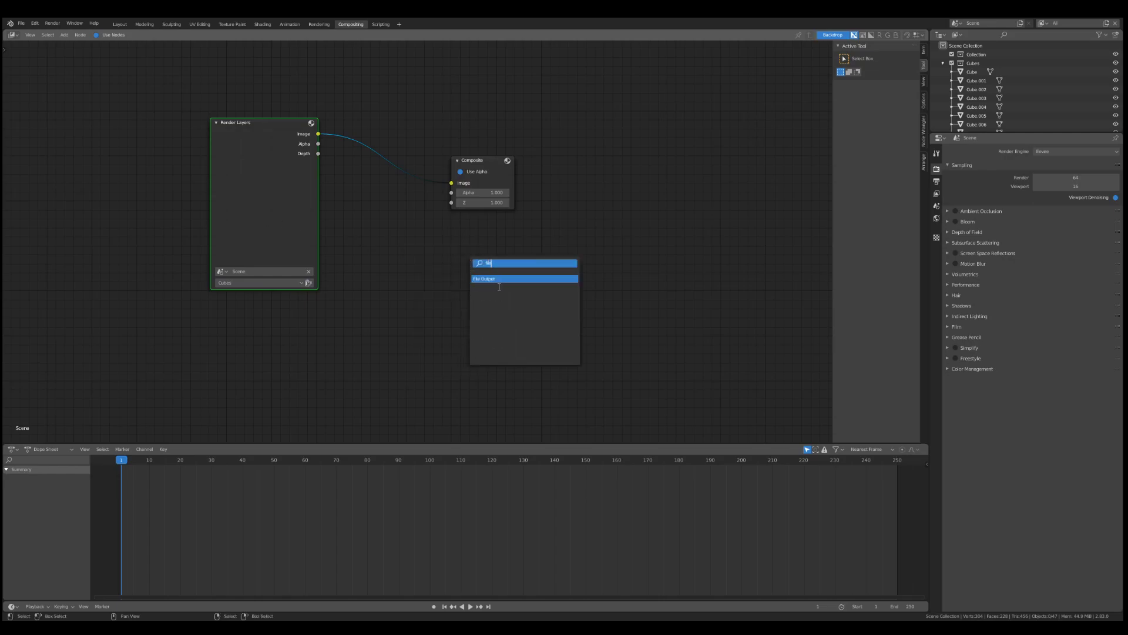
pyautogui.press('Return')
pyautogui.click(509, 264)
# - Duplicate the Render Layers node three times and place the copies in a row beneath the original
pyautogui.click(291, 232)
pyautogui.moveTo(326, 232); pyautogui.dragTo(390, 156, button='middle')
pyautogui.hotkey('shift', 'd')
pyautogui.click(389, 304)
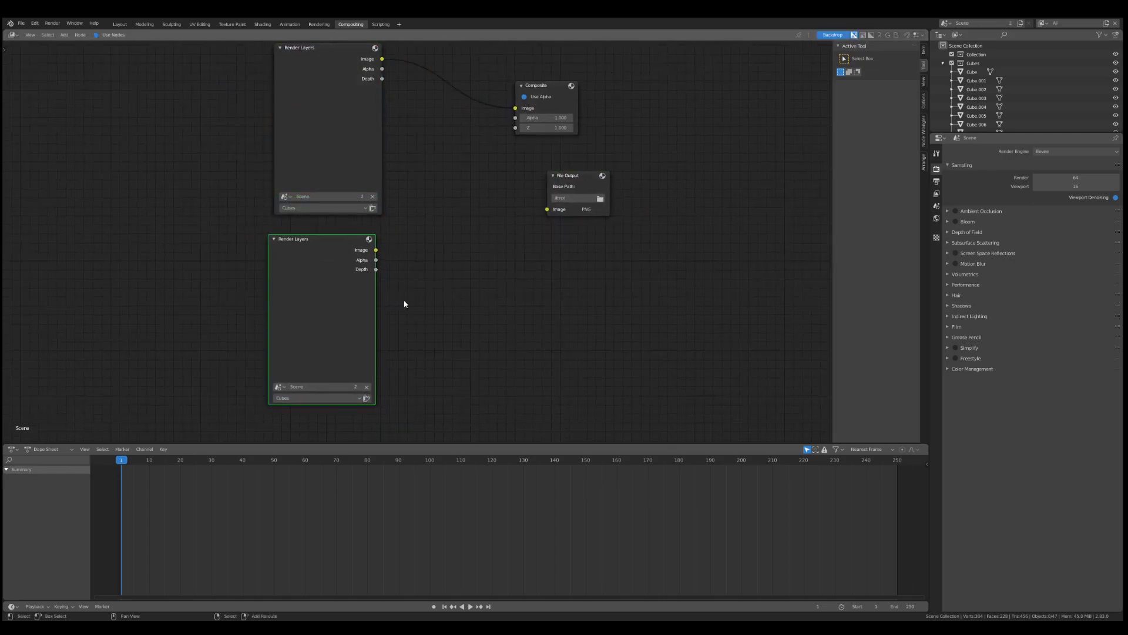
pyautogui.hotkey('shift', 'd')
pyautogui.click(544, 305)
pyautogui.hotkey('shift', 'd')
pyautogui.click(247, 294)
# - Connect the Image output of the Render Layers copy nearest the File Output node to it and set that copy's view layer to Lights
pyautogui.click(471, 292)
pyautogui.click(573, 188)
pyautogui.click(518, 248)
pyautogui.moveTo(520, 244); pyautogui.dragTo(548, 209)
pyautogui.click(448, 394)
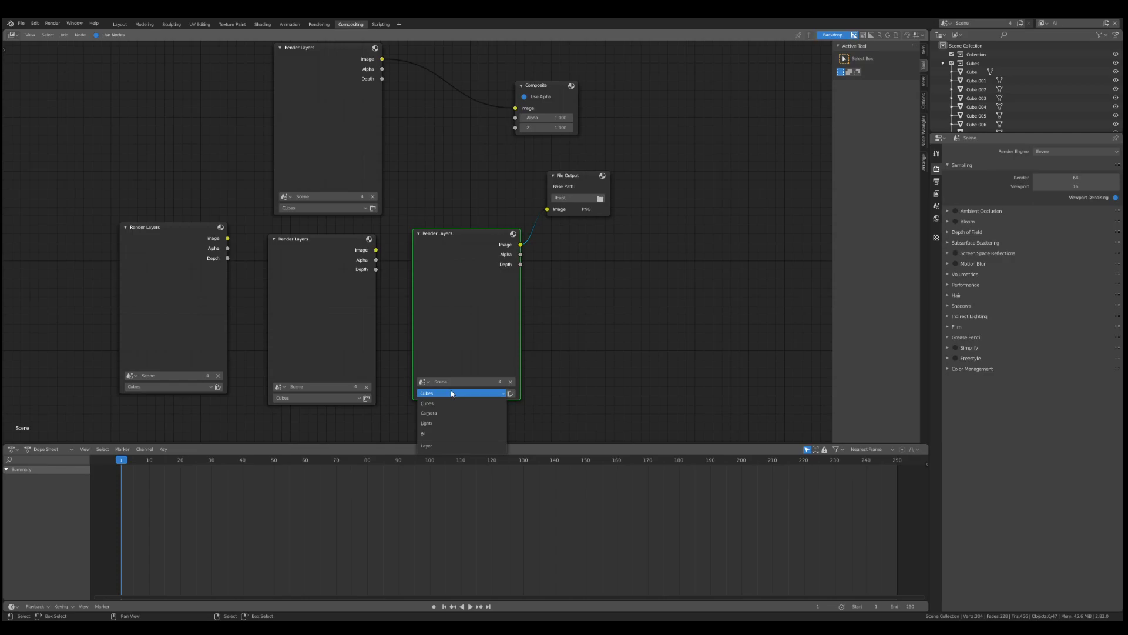
pyautogui.click(450, 412)
pyautogui.click(457, 391)
pyautogui.click(443, 423)
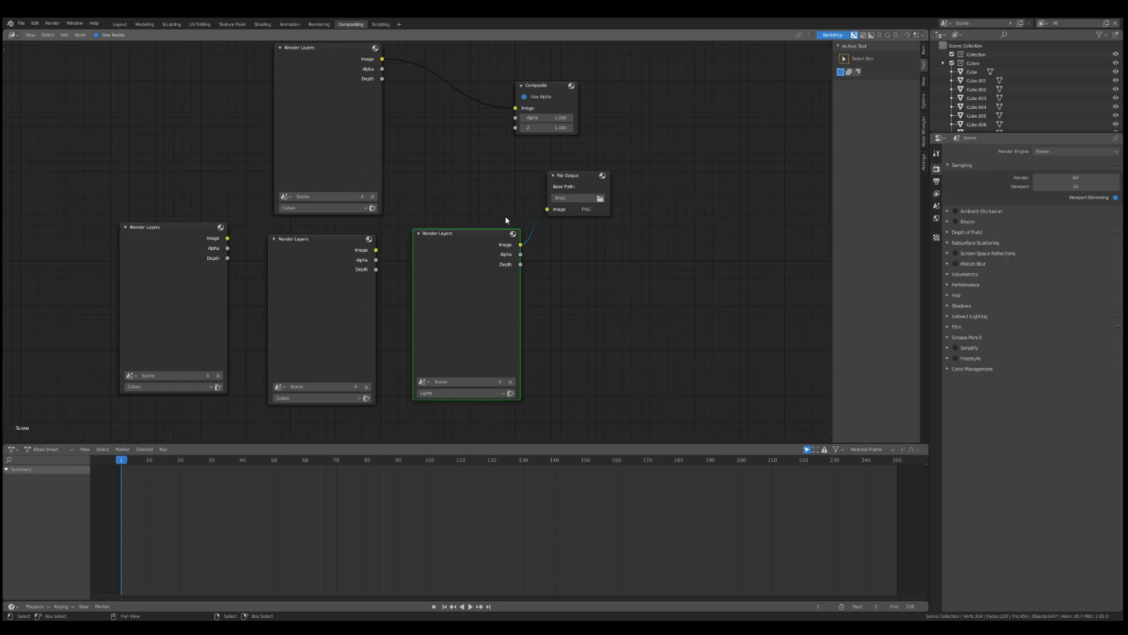
# - Add a second input to the File Output node and connect the middle Render Layers copy's Image output to it
pyautogui.click(574, 187)
pyautogui.click(924, 50)
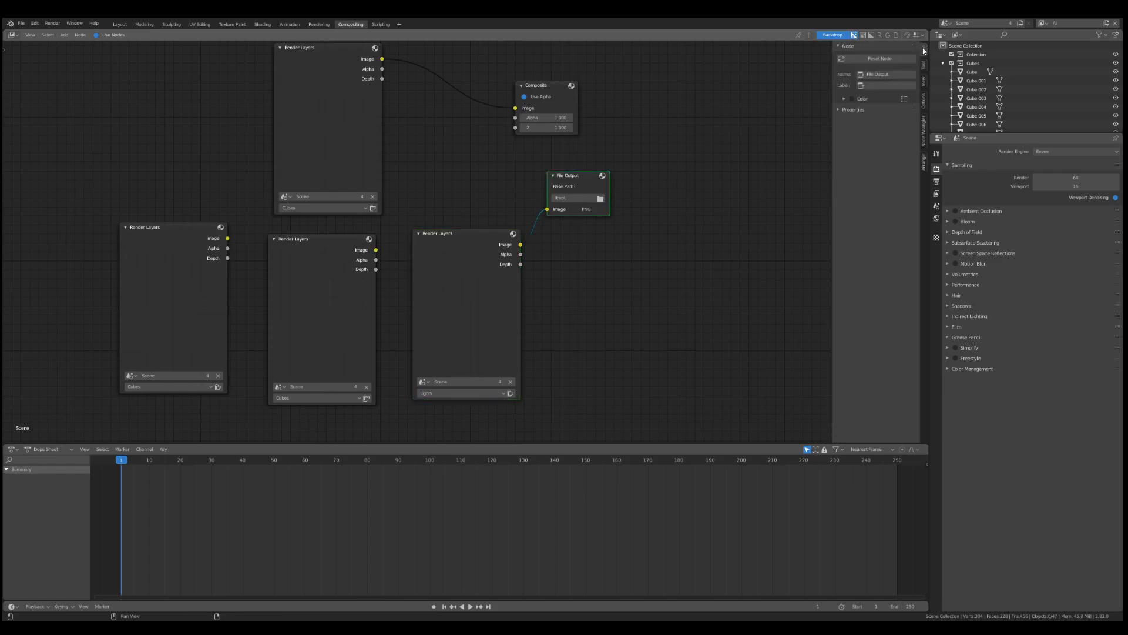
pyautogui.click(839, 110)
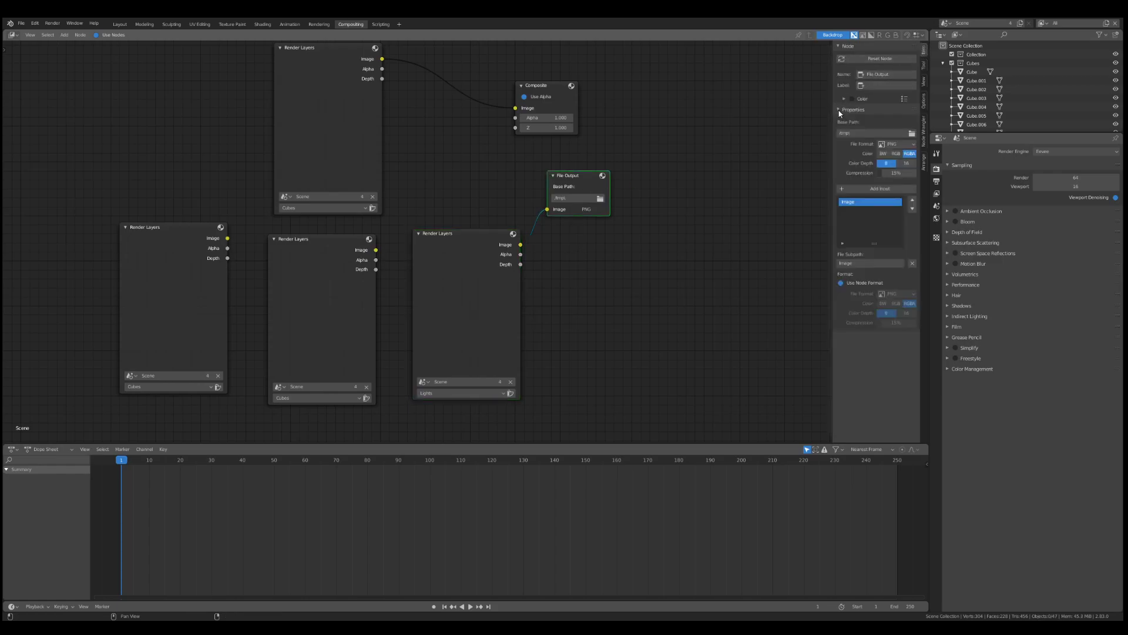
pyautogui.click(877, 188)
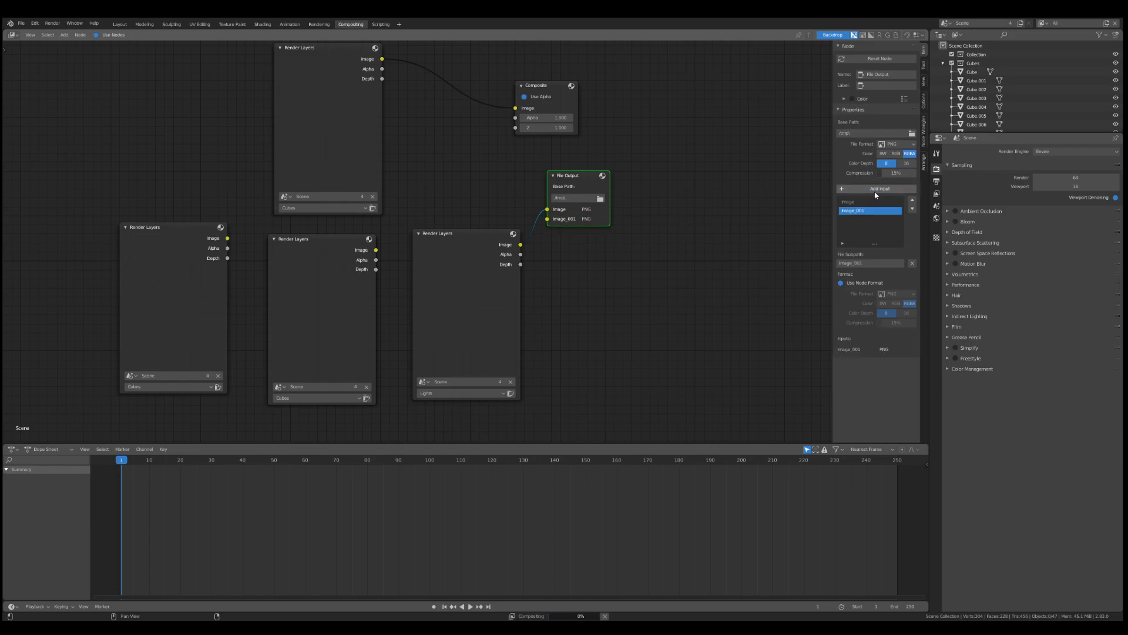
pyautogui.moveTo(474, 260); pyautogui.dragTo(474, 236)
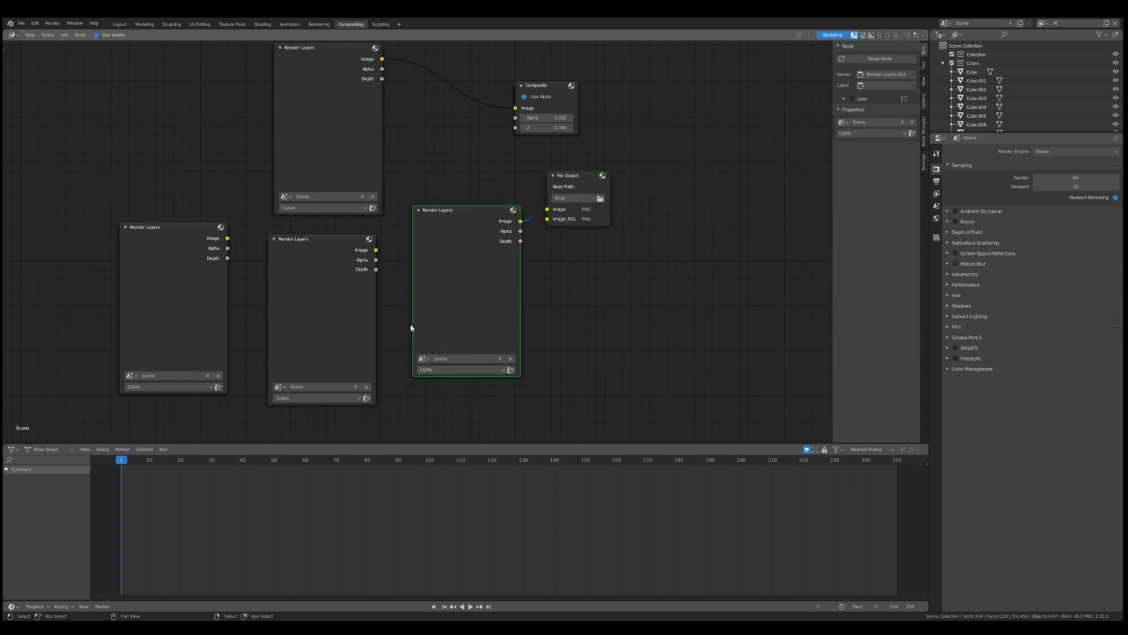
pyautogui.moveTo(376, 250); pyautogui.dragTo(547, 219)
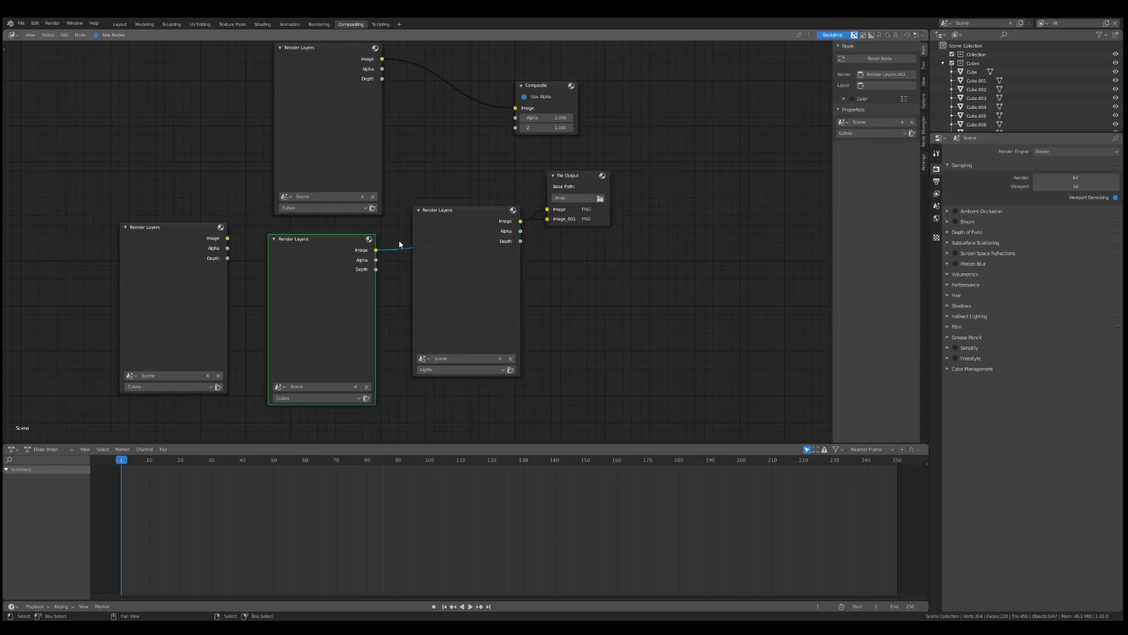
# - Delete the File Output node and move the Lights Render Layers node next to the middle copy
pyautogui.click(582, 178)
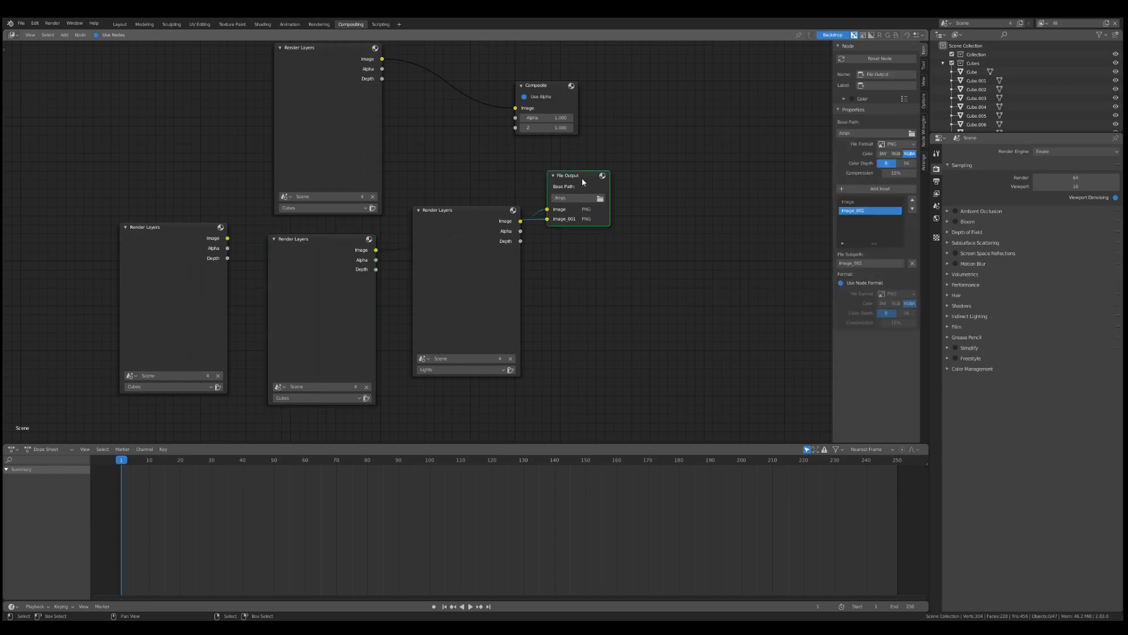
pyautogui.press('x')
pyautogui.click(487, 236)
pyautogui.moveTo(472, 220); pyautogui.dragTo(446, 251)
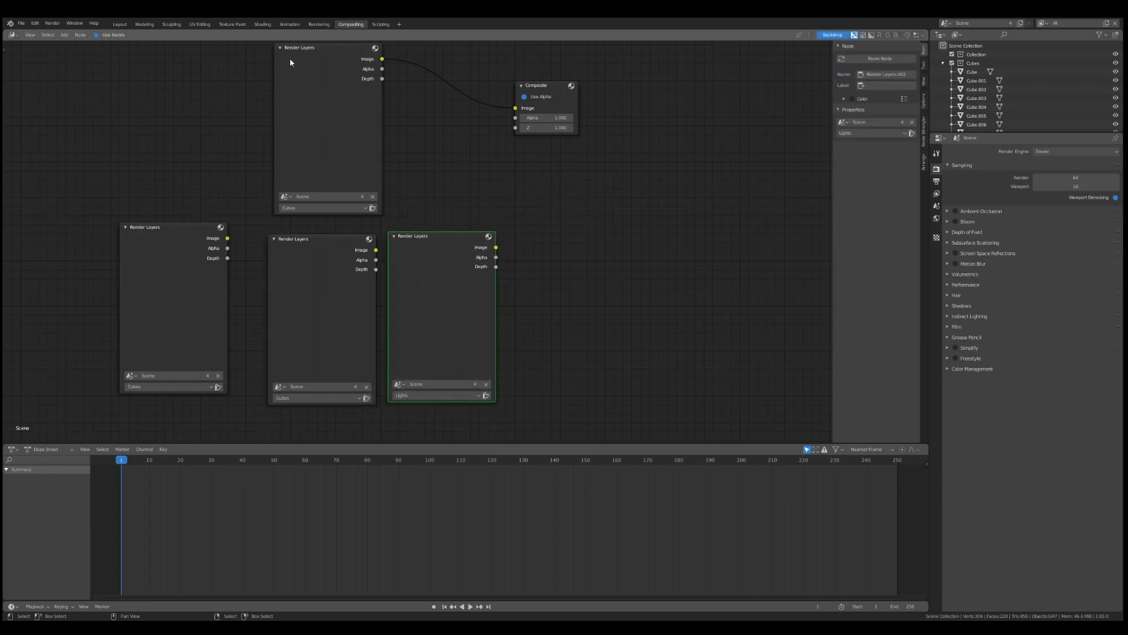
# - Return to the Layout workspace, select all objects in the Cameras collection and try moving them
pyautogui.click(127, 24)
pyautogui.moveTo(432, 121); pyautogui.dragTo(387, 164, button='middle')
pyautogui.scroll(-2, 387, 164)
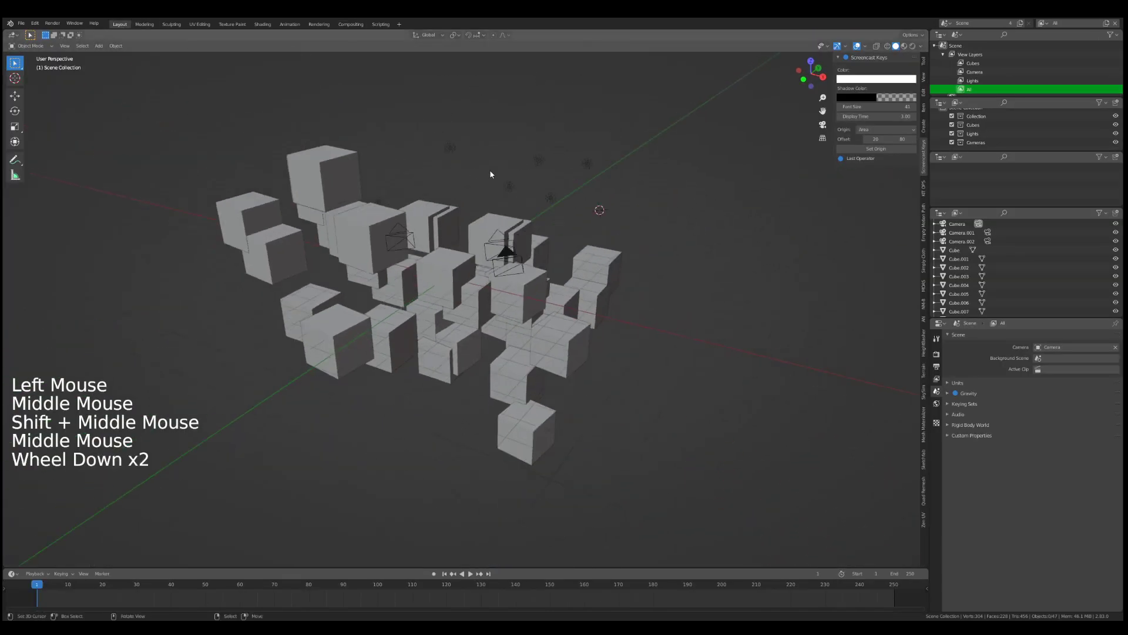
pyautogui.click(988, 143)
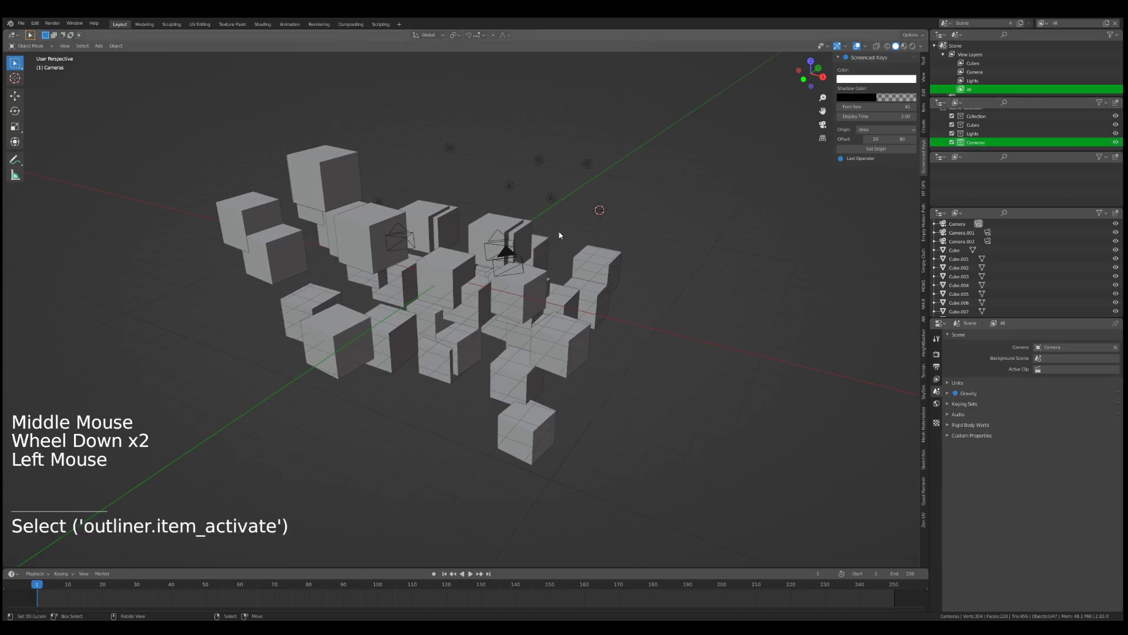
pyautogui.rightClick(993, 147)
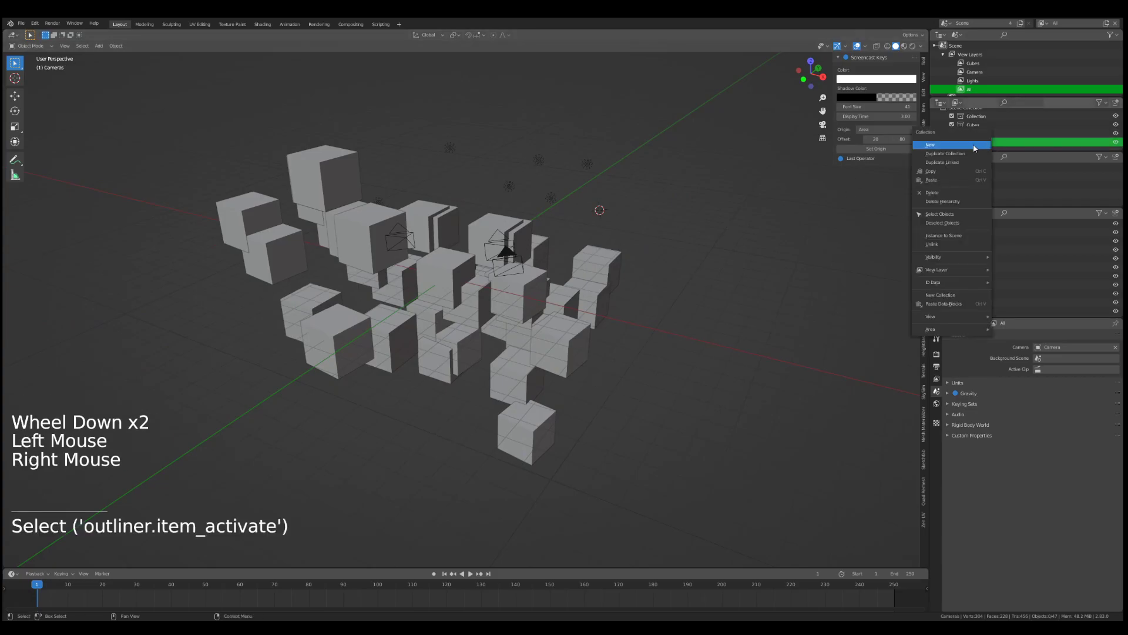
pyautogui.click(966, 203)
pyautogui.press('g')
pyautogui.rightClick(597, 211)
# - Clear the selection, make Cube.010 active and select all objects in the Cubes collection
pyautogui.moveTo(598, 216); pyautogui.dragTo(580, 210, button='middle')
pyautogui.press('a')
pyautogui.rightClick(620, 282)
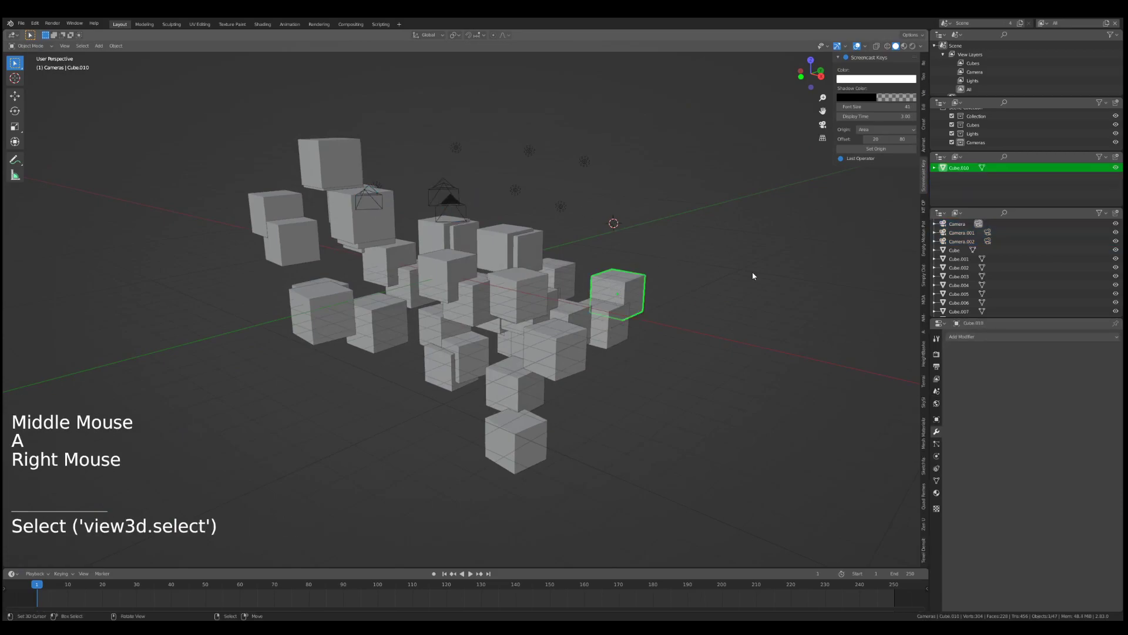
pyautogui.click(980, 125)
pyautogui.rightClick(980, 127)
pyautogui.click(979, 127)
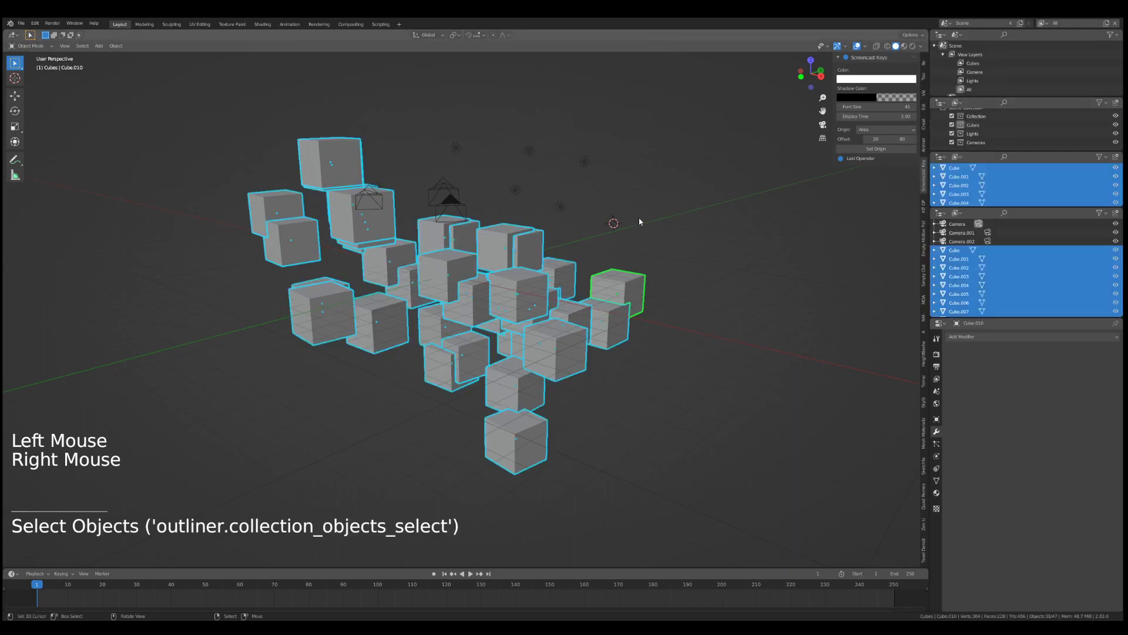
# - Batch rename the selected objects, finding "Cube." and replacing it with "Friends."
pyautogui.moveTo(639, 217); pyautogui.dragTo(622, 219, button='middle')
pyautogui.press('space')
pyautogui.write('batch')
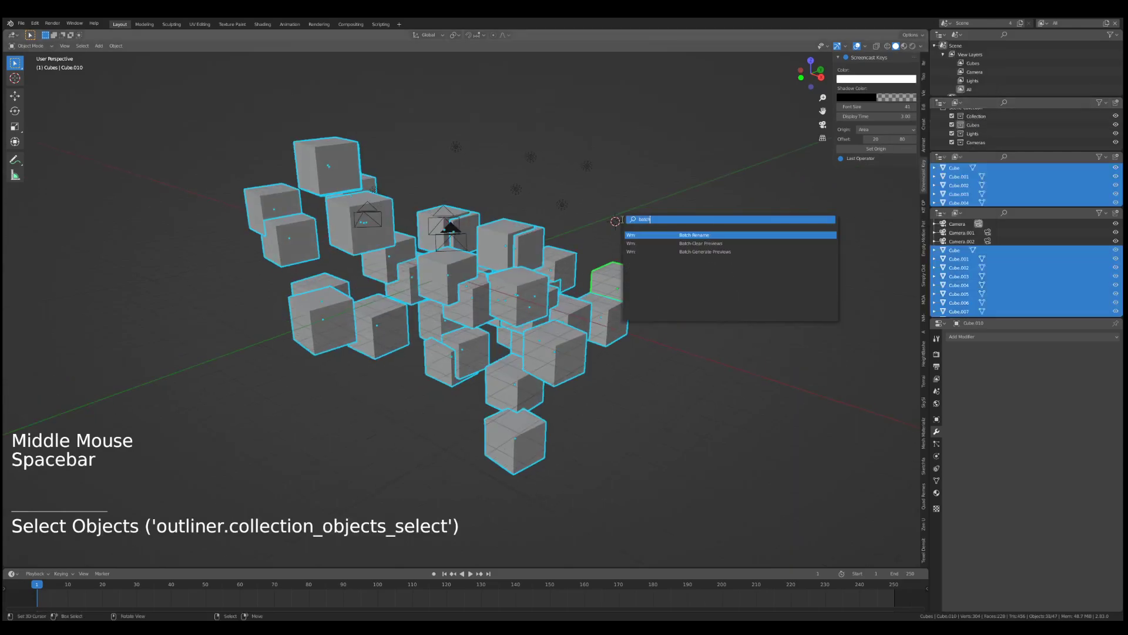
pyautogui.press('Return')
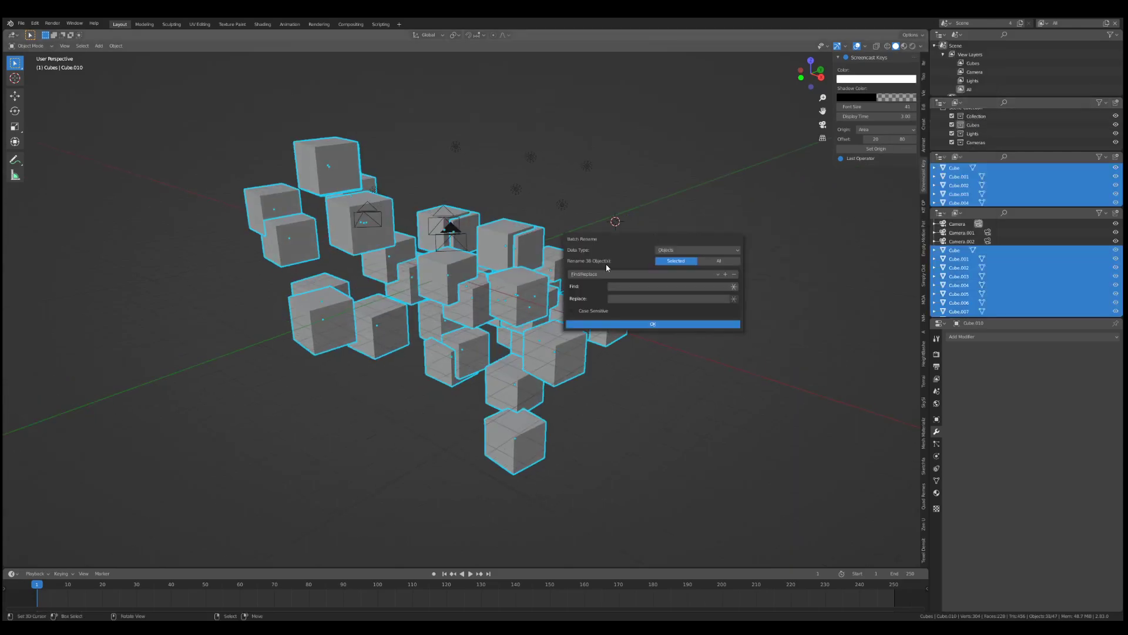
pyautogui.click(637, 288)
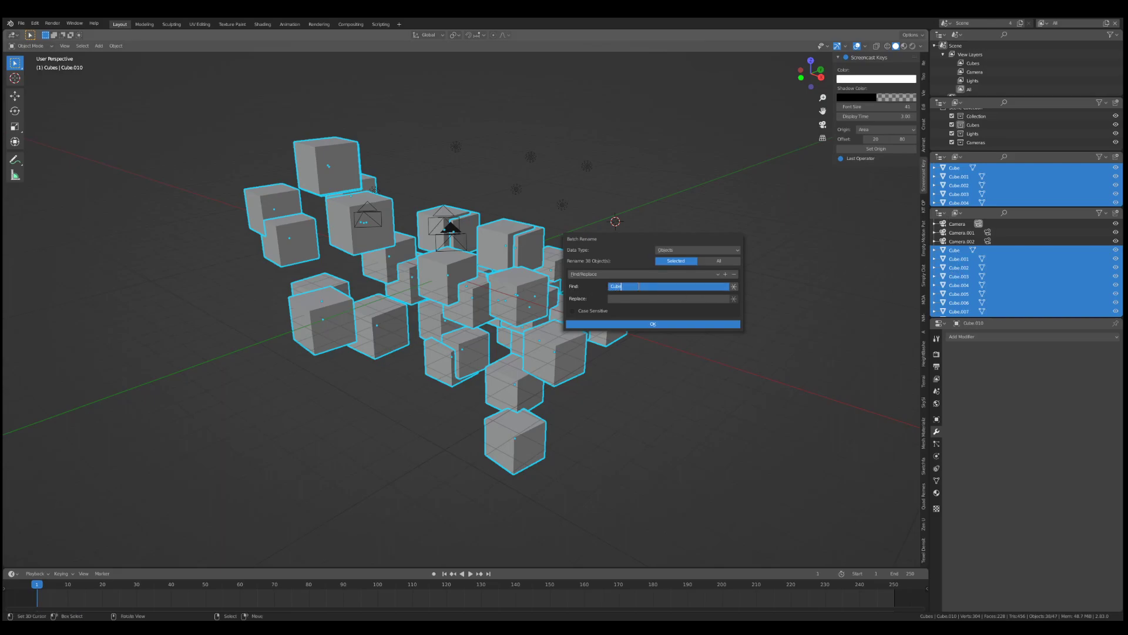
pyautogui.press('Return')
pyautogui.click(635, 299)
pyautogui.write('Friends')
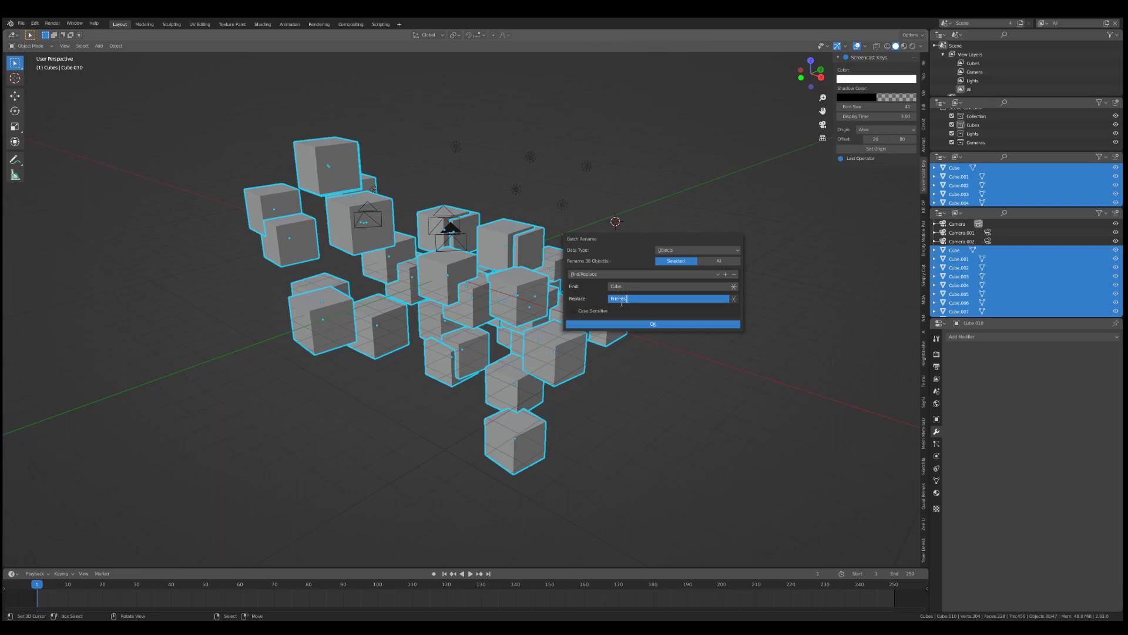
pyautogui.click(673, 304)
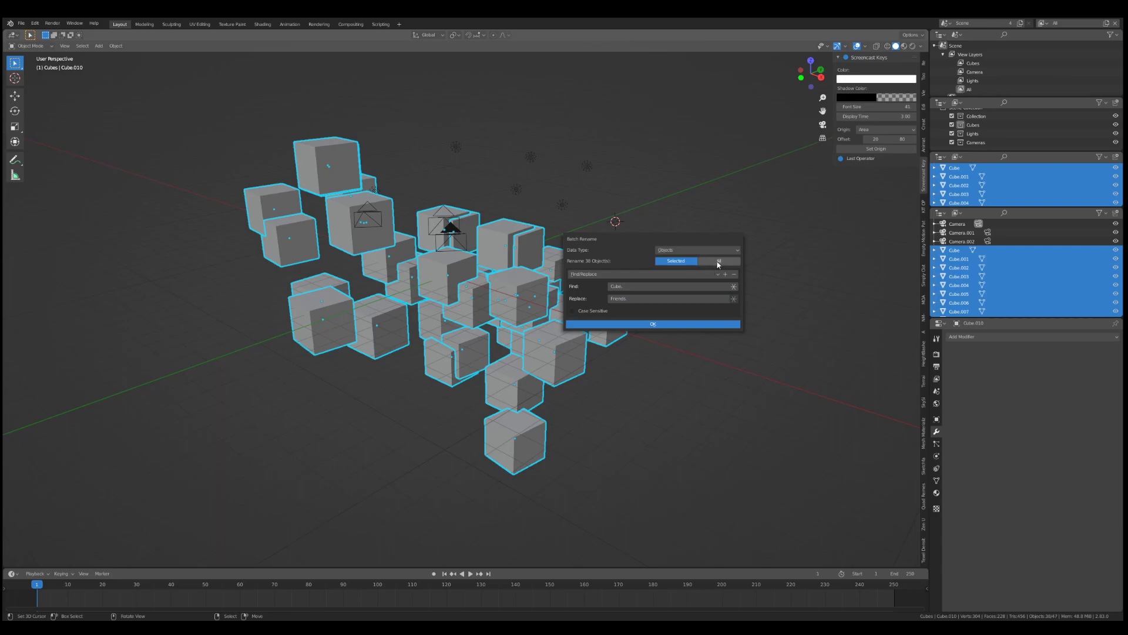
pyautogui.click(641, 325)
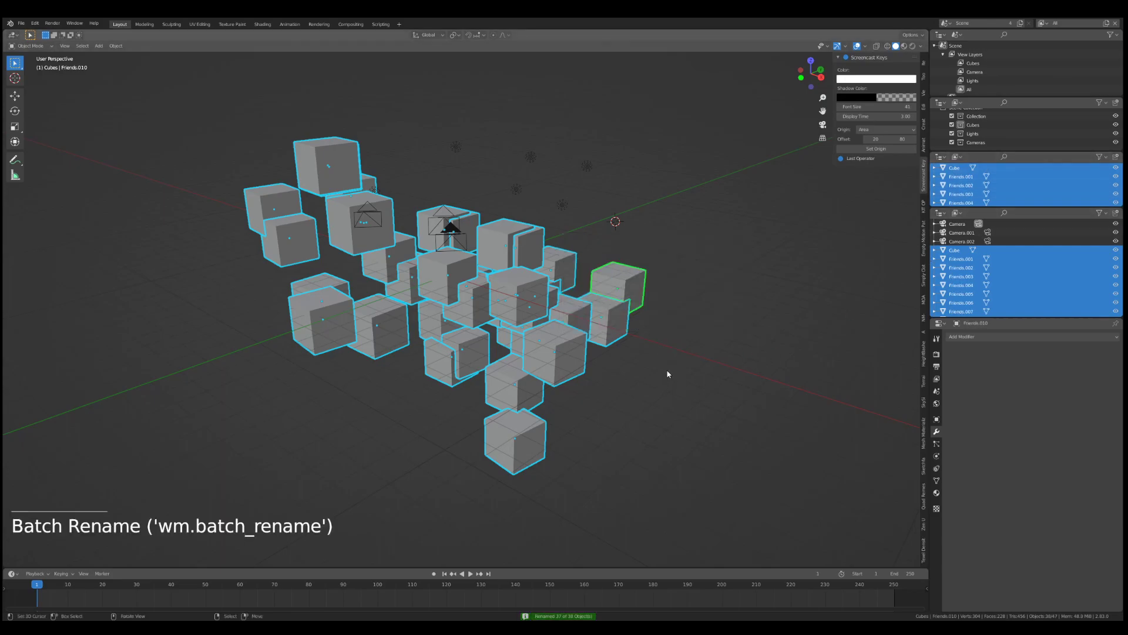
# - Select a group of eight neighbouring cubes, from Friends.010 to the lowest cube, Friends.030
pyautogui.rightClick(620, 285)
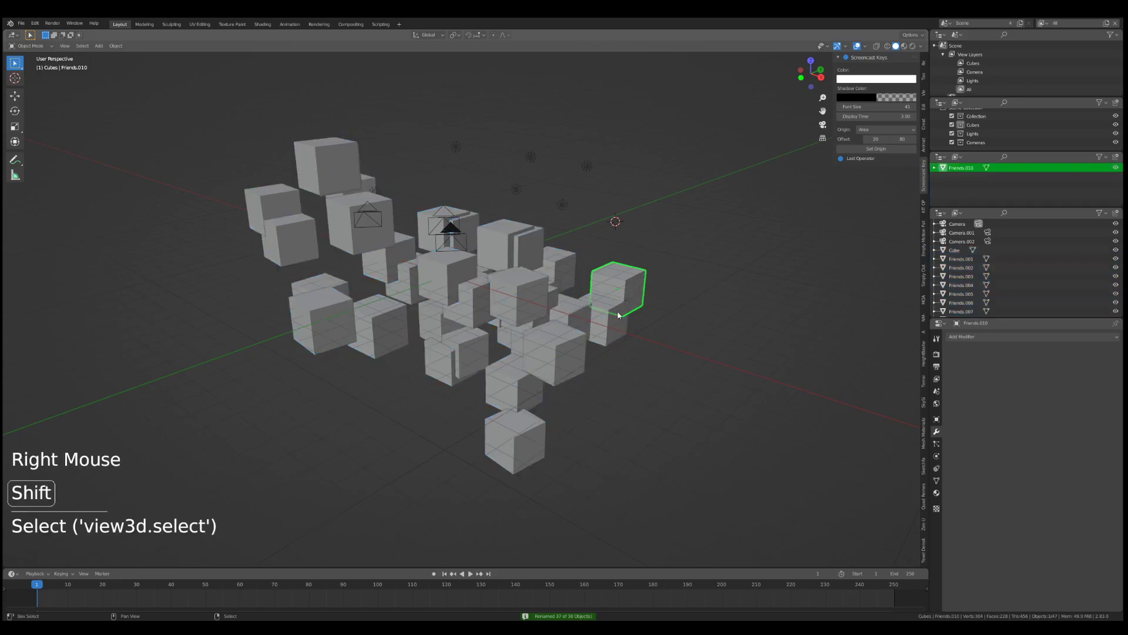
pyautogui.keyDown('shift'); pyautogui.rightClick(608, 322); pyautogui.keyUp('shift')
pyautogui.keyDown('shift'); pyautogui.rightClick(577, 329); pyautogui.keyUp('shift')
pyautogui.keyDown('shift'); pyautogui.rightClick(556, 353); pyautogui.keyUp('shift')
pyautogui.keyDown('shift'); pyautogui.rightClick(519, 290); pyautogui.keyUp('shift')
pyautogui.keyDown('shift'); pyautogui.rightClick(509, 355); pyautogui.keyUp('shift')
pyautogui.keyDown('shift'); pyautogui.rightClick(513, 382); pyautogui.keyUp('shift')
pyautogui.keyDown('shift'); pyautogui.rightClick(515, 441); pyautogui.keyUp('shift')
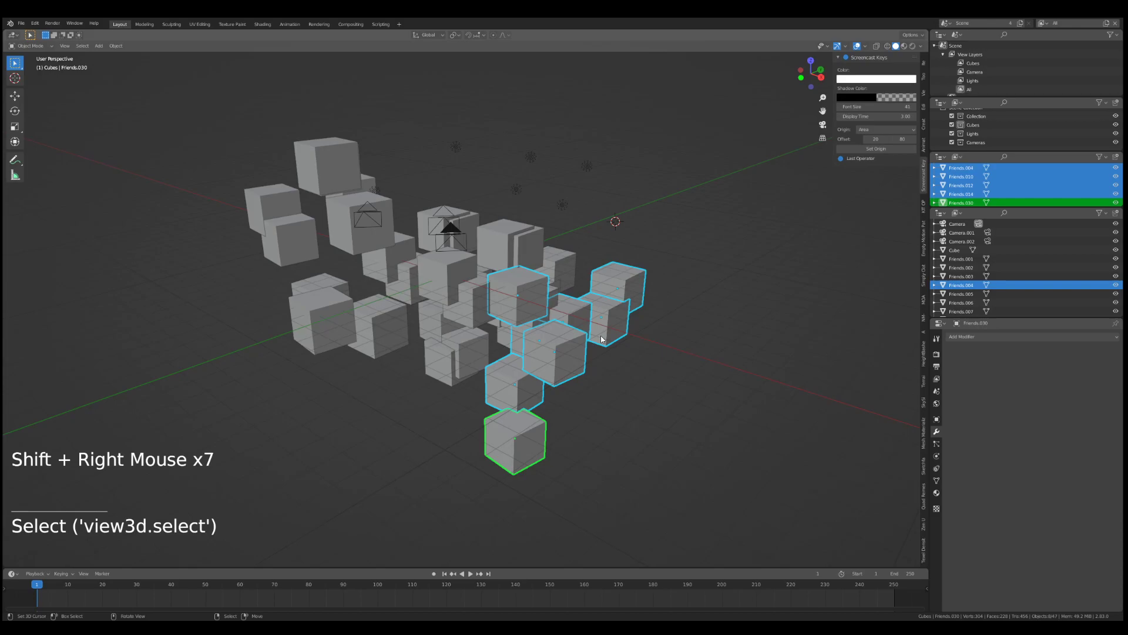
# - Batch rename the selected cubes, replacing "Friends" with "NewPals" in their names
pyautogui.press('space')
pyautogui.press('Return')
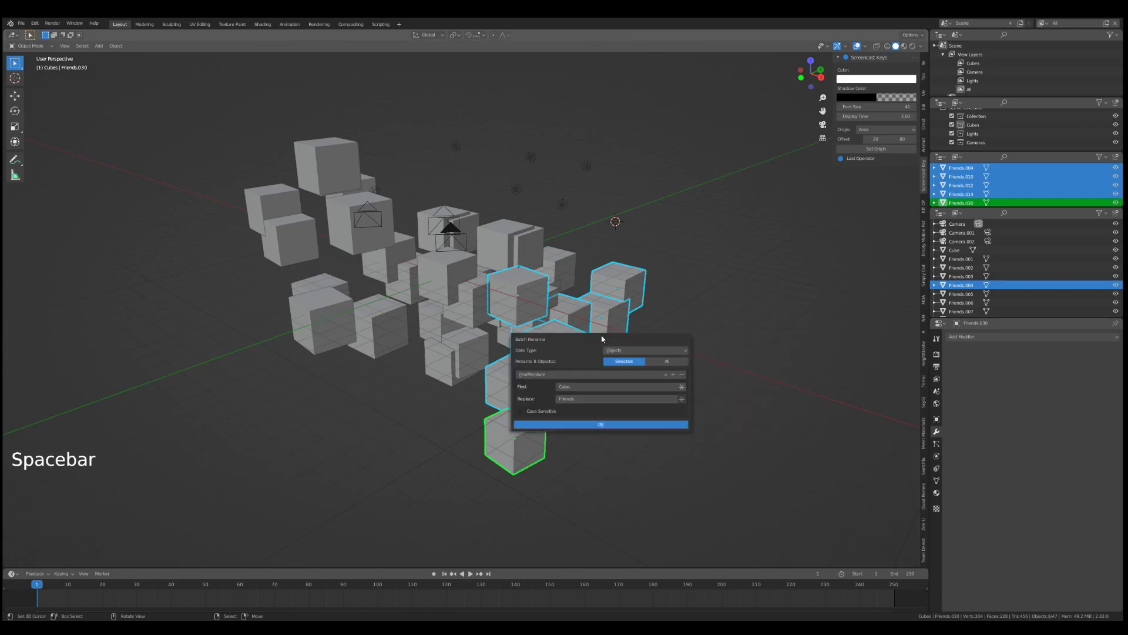
pyautogui.click(586, 387)
pyautogui.write('Friends')
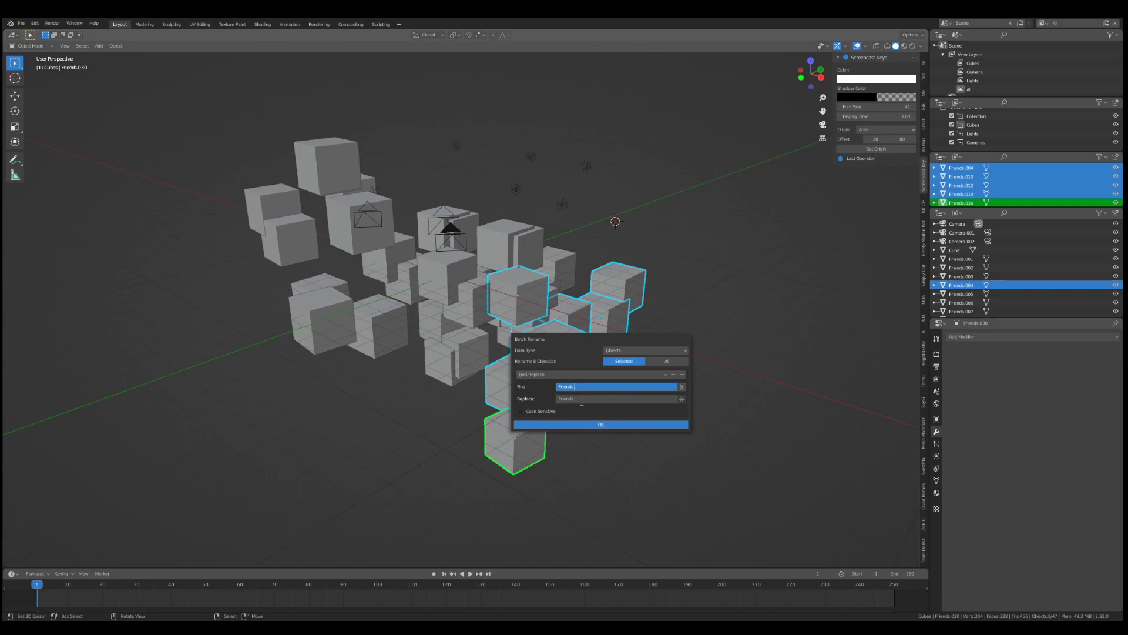
pyautogui.click(584, 400)
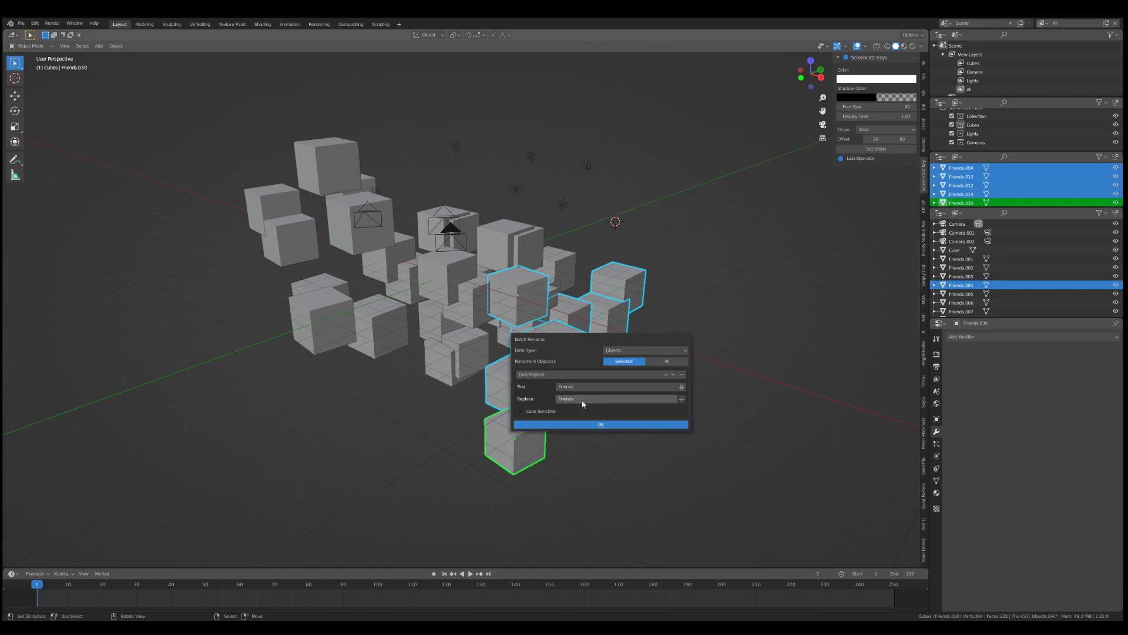
pyautogui.write('NewPa')
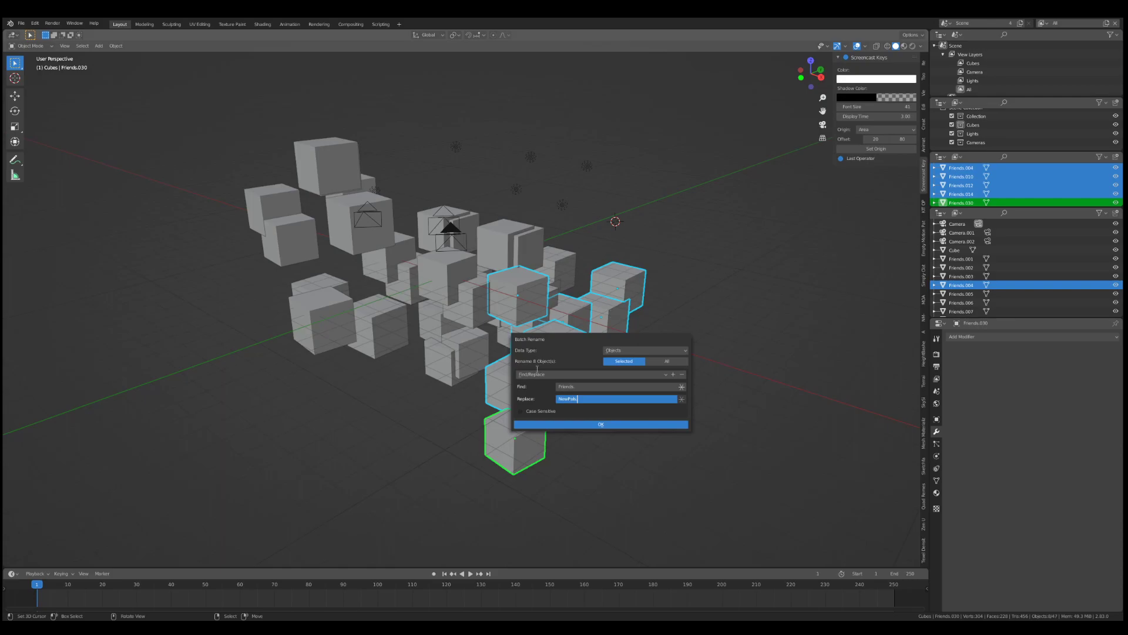
pyautogui.write('ls')
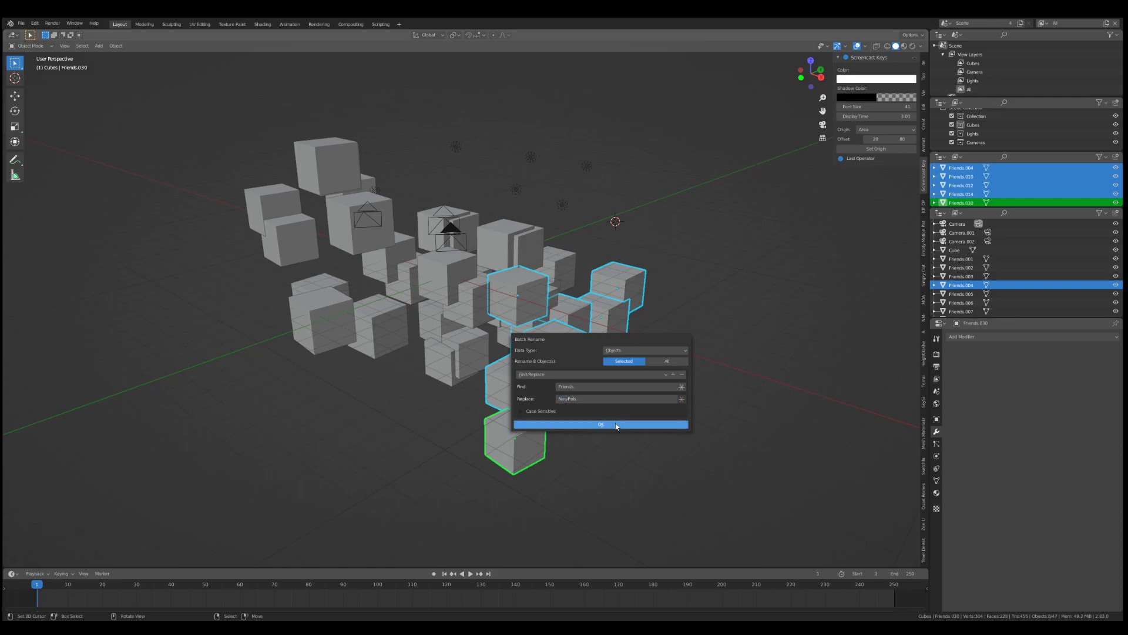
pyautogui.click(615, 425)
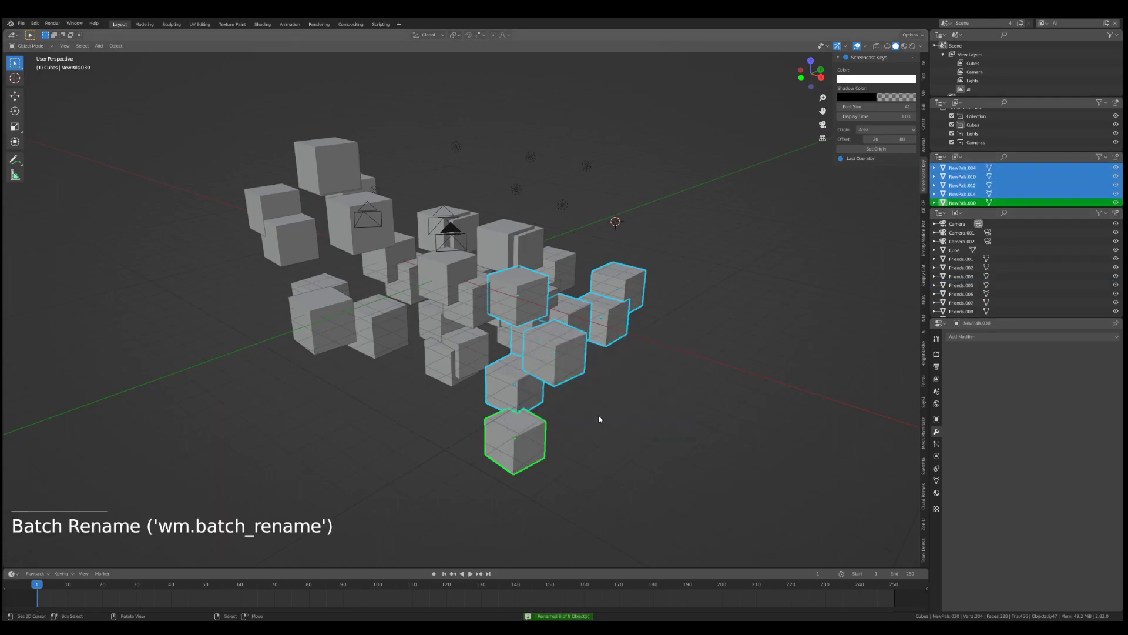
# - Enlarge the Outliner that lists selected objects and select individual cubes to check their names, ending on Friends.003
pyautogui.moveTo(598, 418); pyautogui.dragTo(688, 309, button='middle')
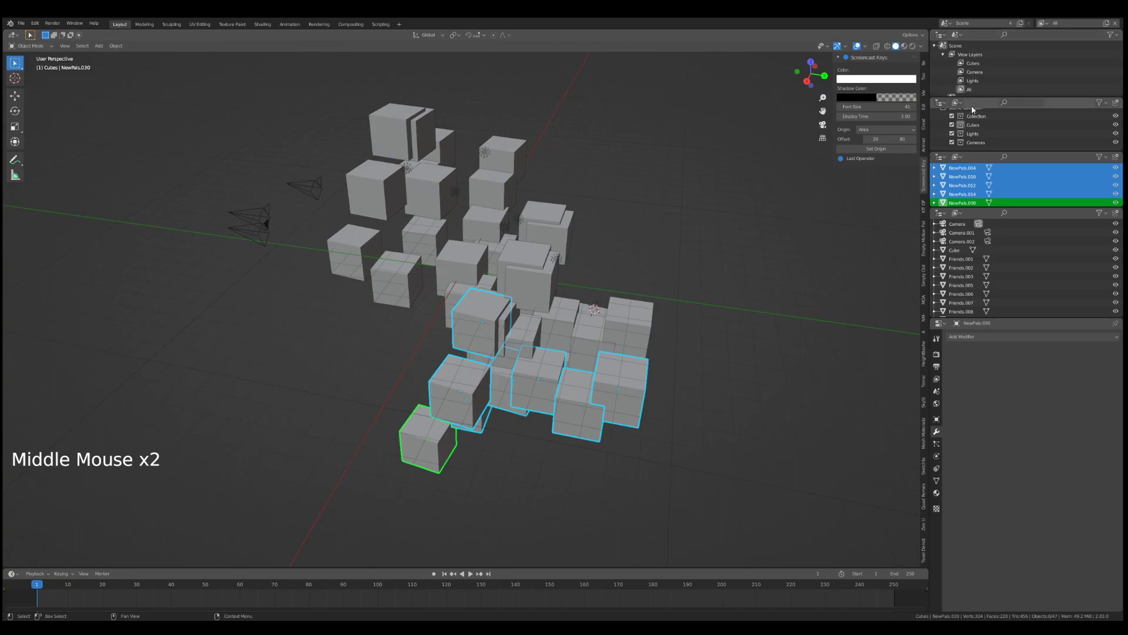
pyautogui.moveTo(1012, 209); pyautogui.dragTo(1014, 235)
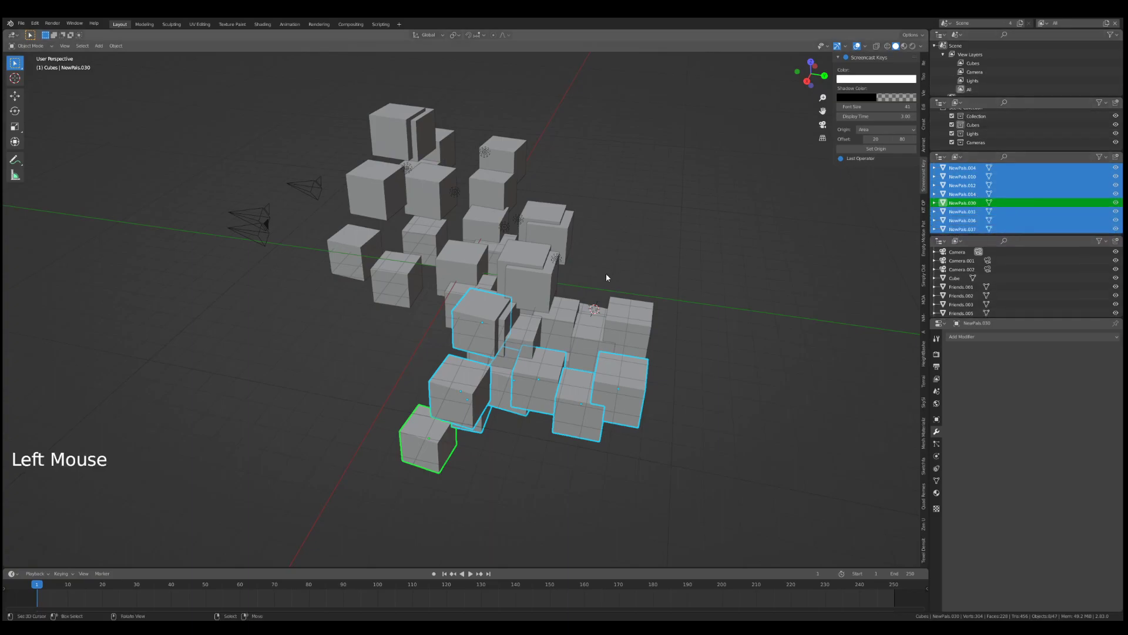
pyautogui.rightClick(623, 309)
pyautogui.rightClick(524, 263)
pyautogui.rightClick(546, 224)
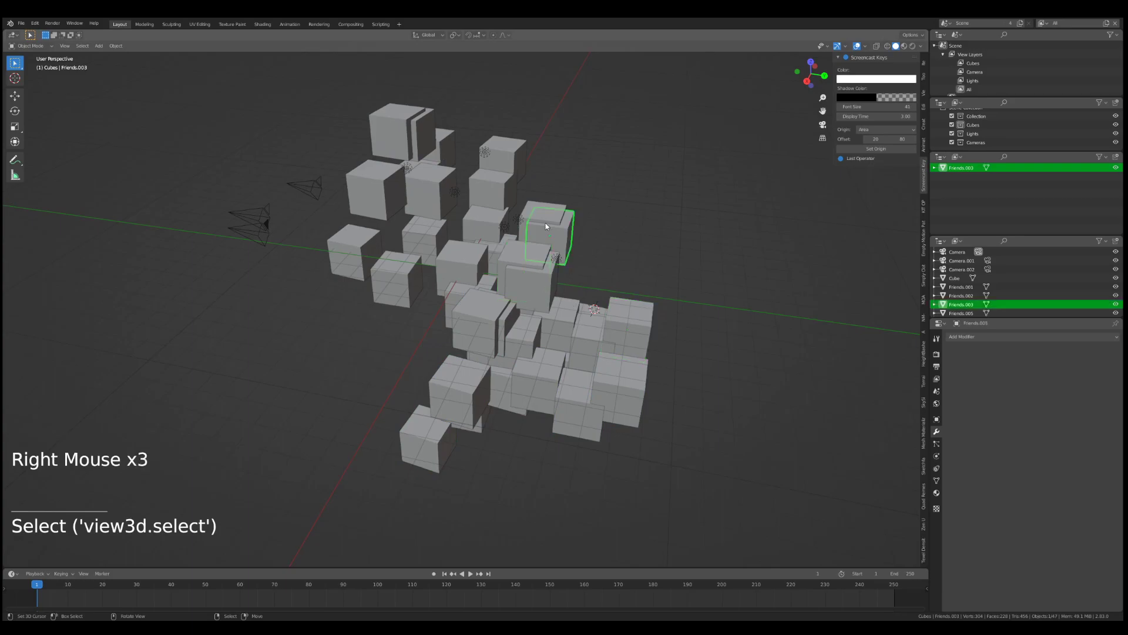
pyautogui.moveTo(478, 194); pyautogui.dragTo(616, 408, button='middle')
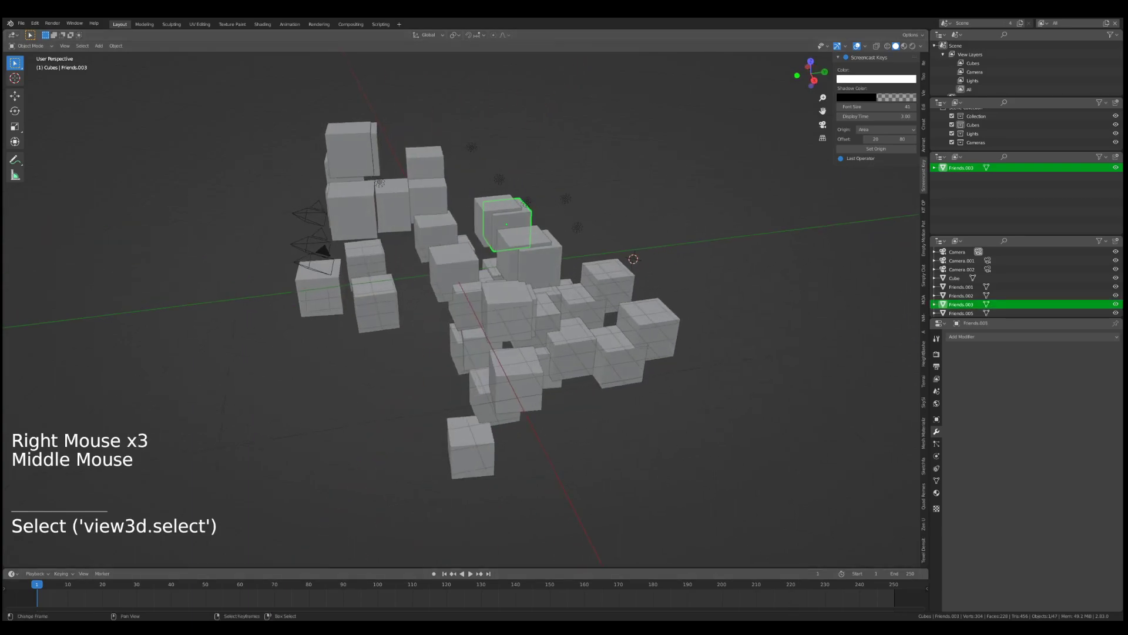